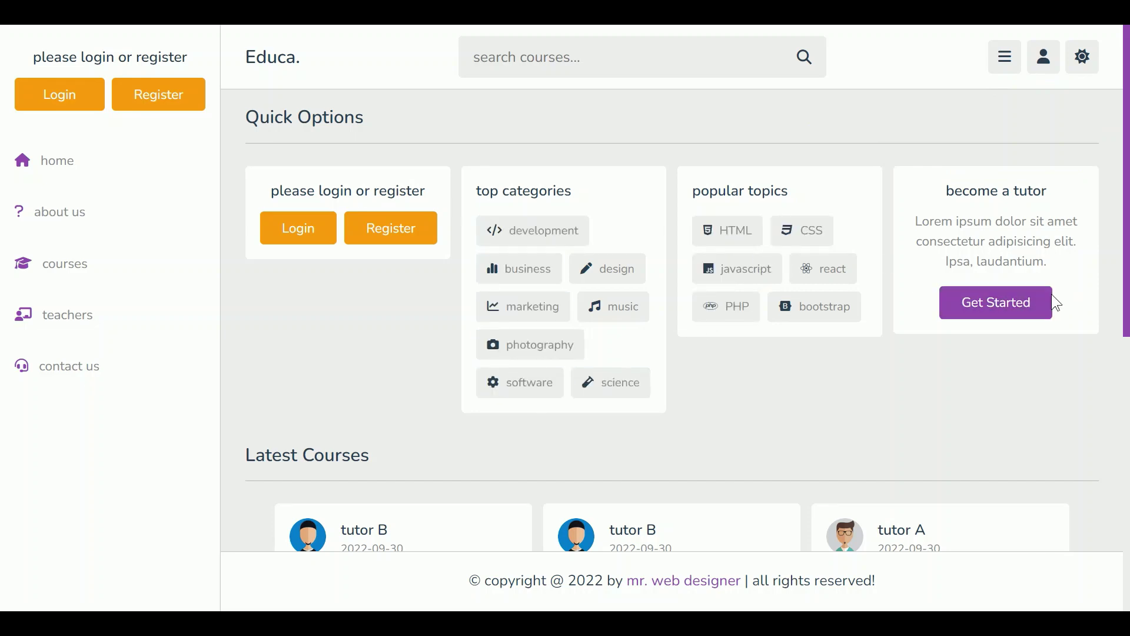
Step: Browse the latest courses on the home page and open the account registration form by way of the login form
scroll(1057, 303, "down", 5)
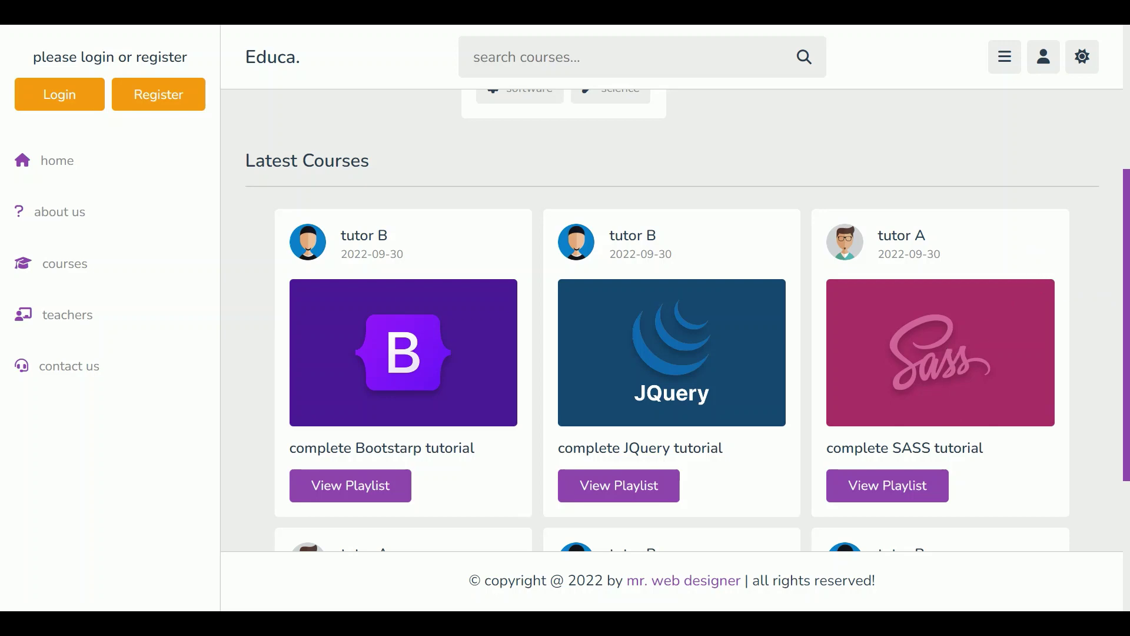
scroll(1090, 398, "down", 5)
scroll(1100, 388, "up", 5)
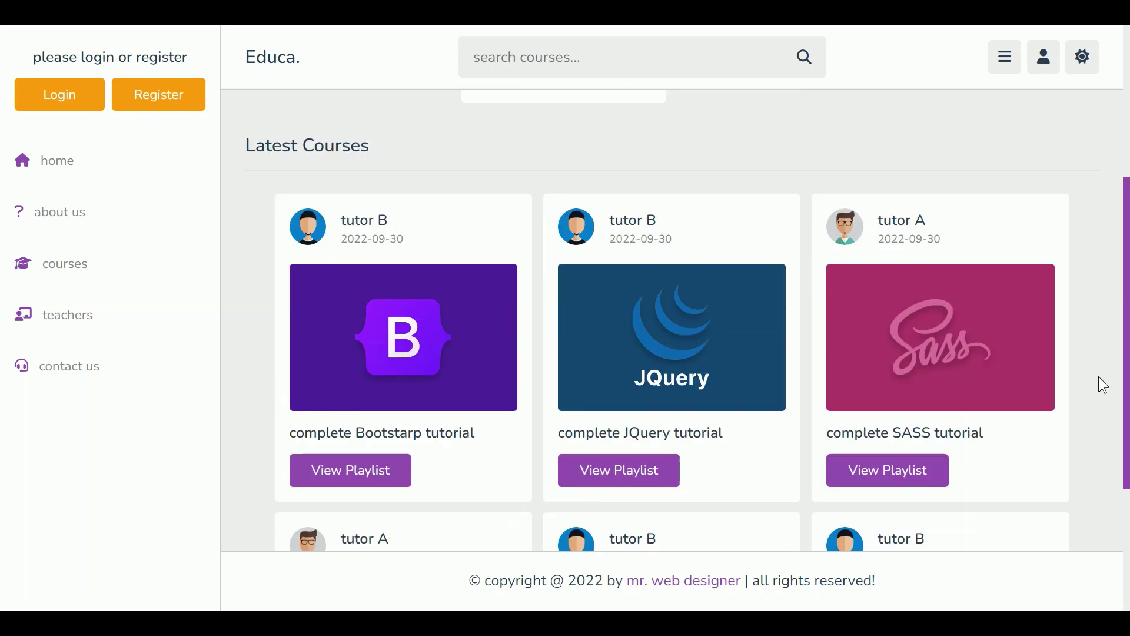
scroll(1103, 385, "up", 5)
left_click(318, 237)
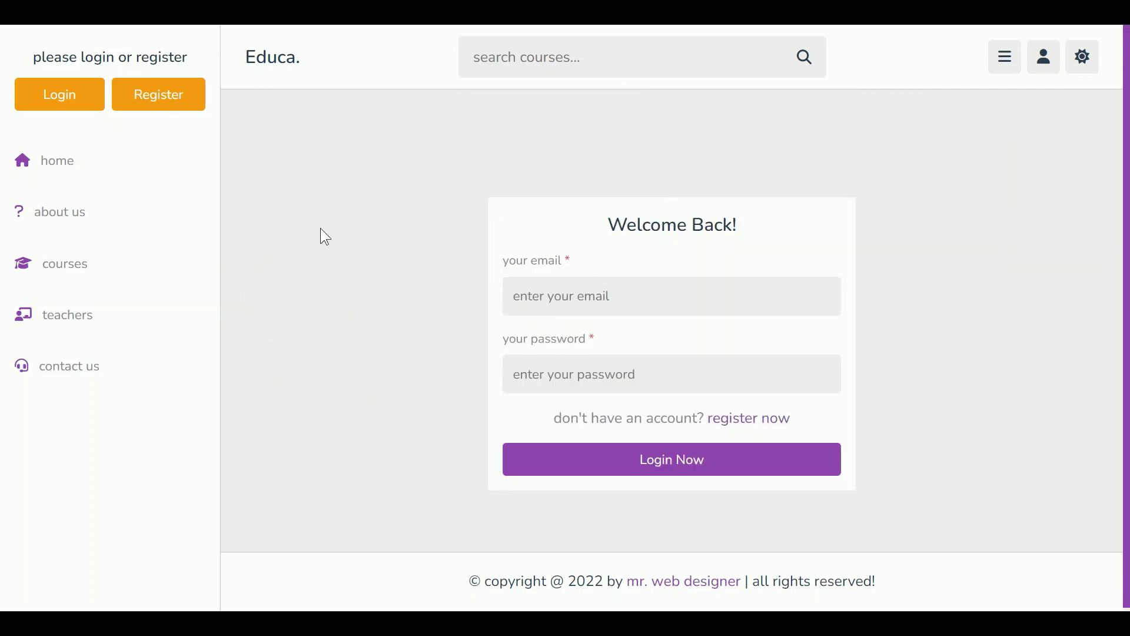
left_click(760, 420)
Step: Enter the student's full name and e-mail in the account registration form
left_click(598, 263)
left_click(522, 301)
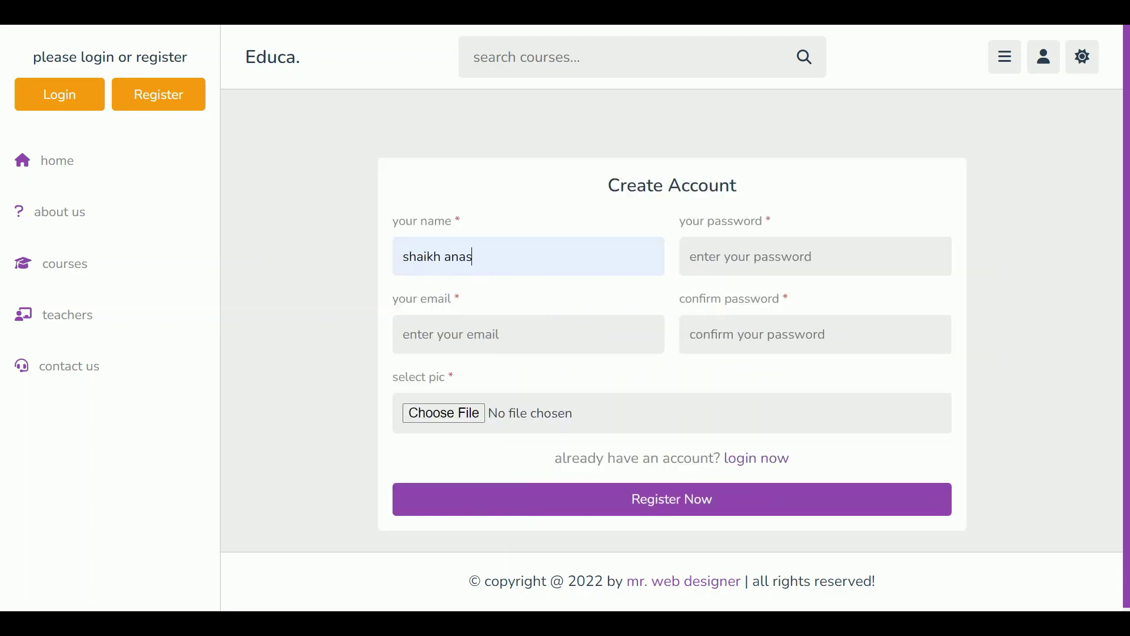
left_click(525, 334)
left_click(539, 381)
Step: Enter the account password in the registration form and repeat it in the confirm password field
left_click(766, 259)
type("123")
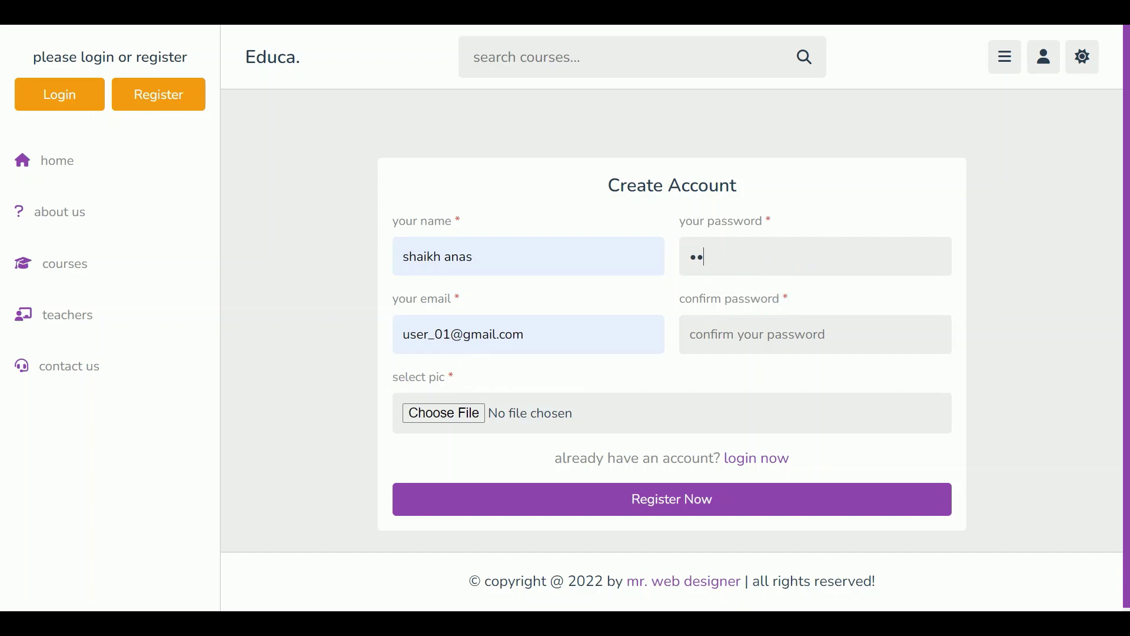
left_click(773, 331)
type("12")
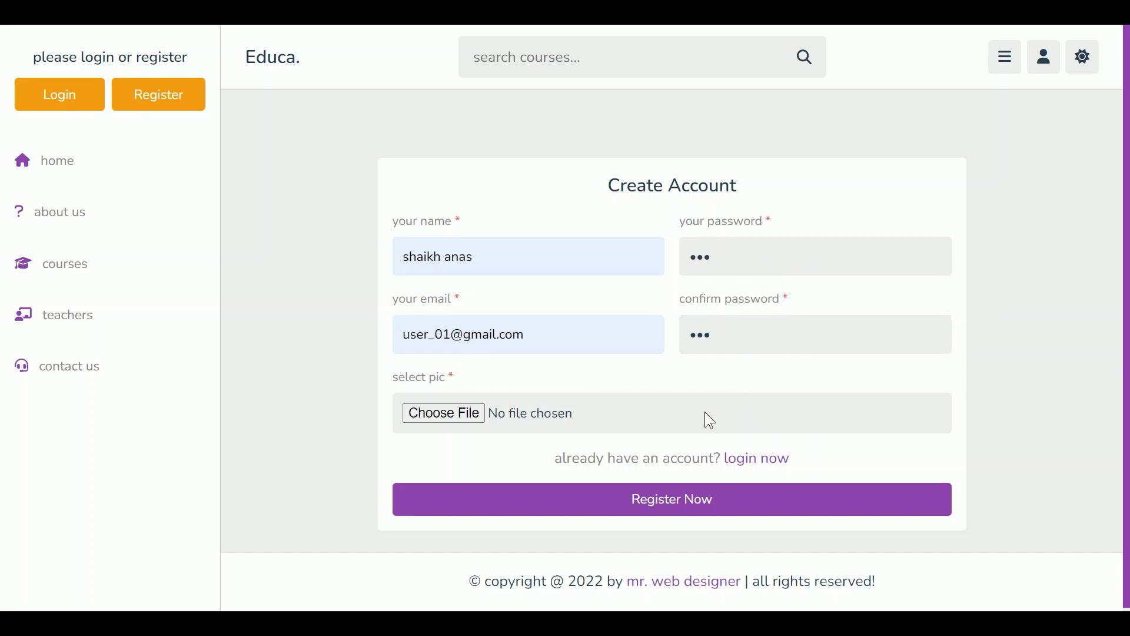
Step: Choose pic-1.jpg as the profile picture and submit the registration
left_click(704, 415)
double_click(179, 171)
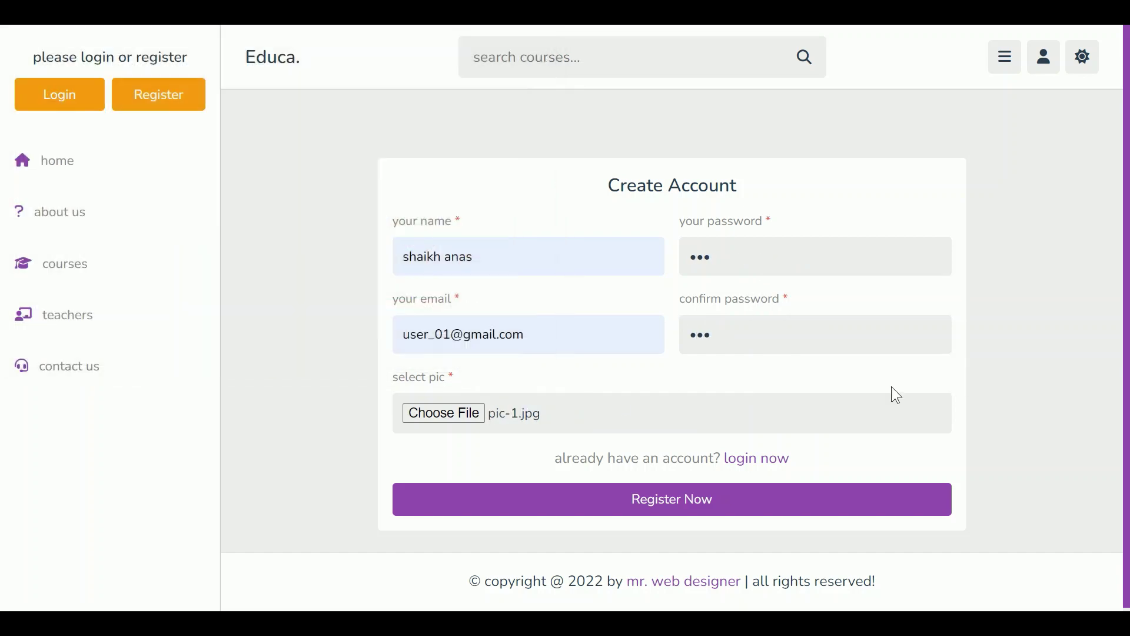
left_click(832, 511)
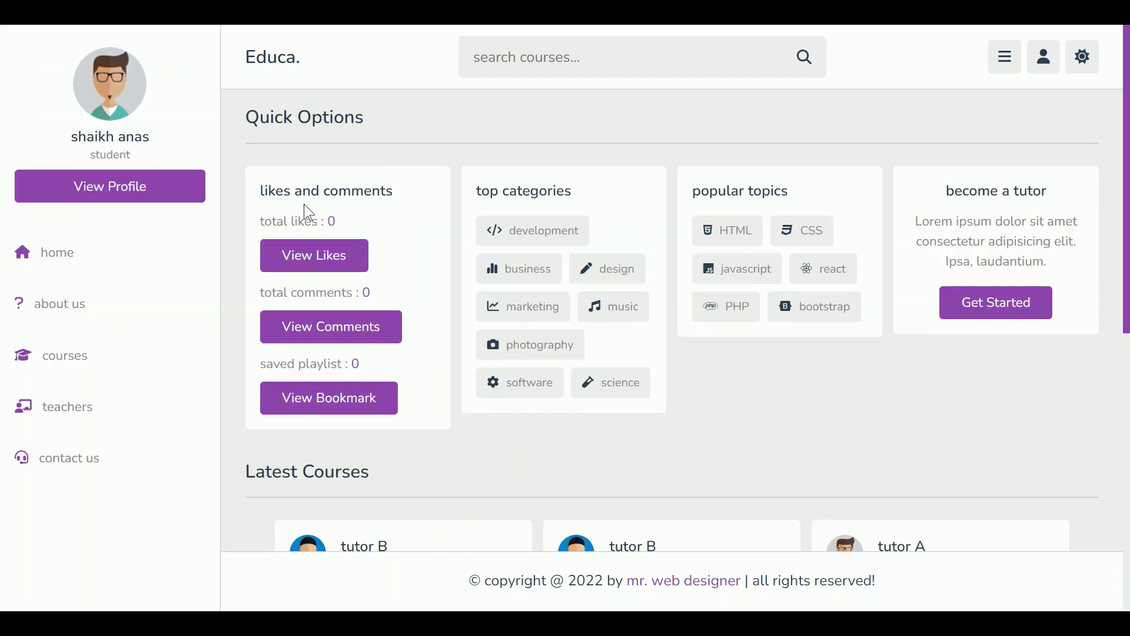
Step: View the student's profile details and open the form for updating the profile
left_click(160, 199)
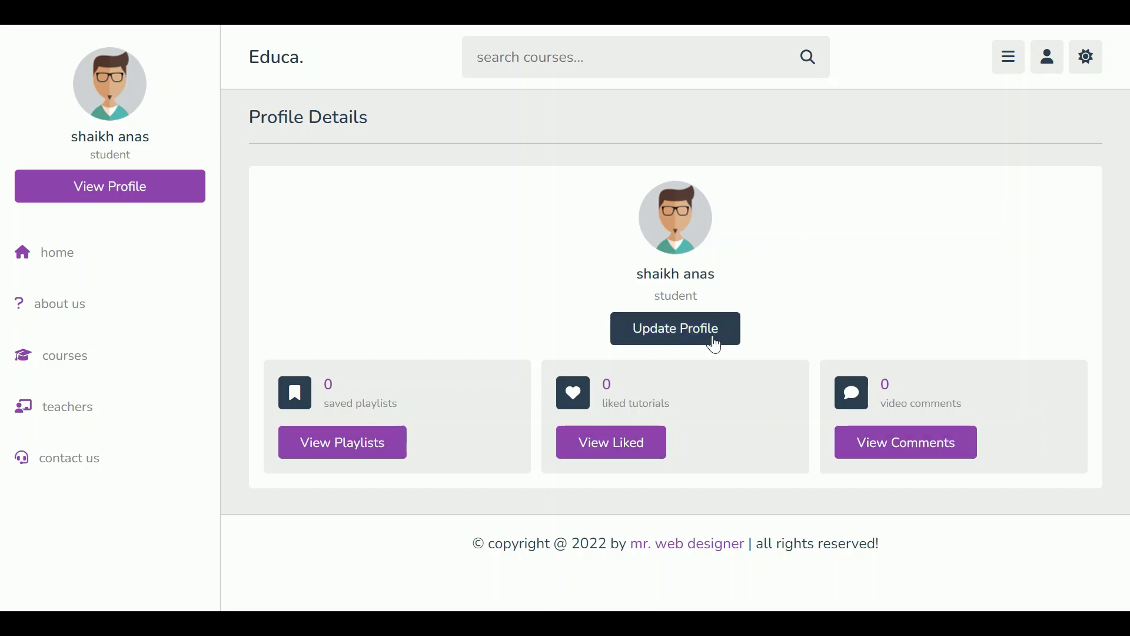
left_click(683, 340)
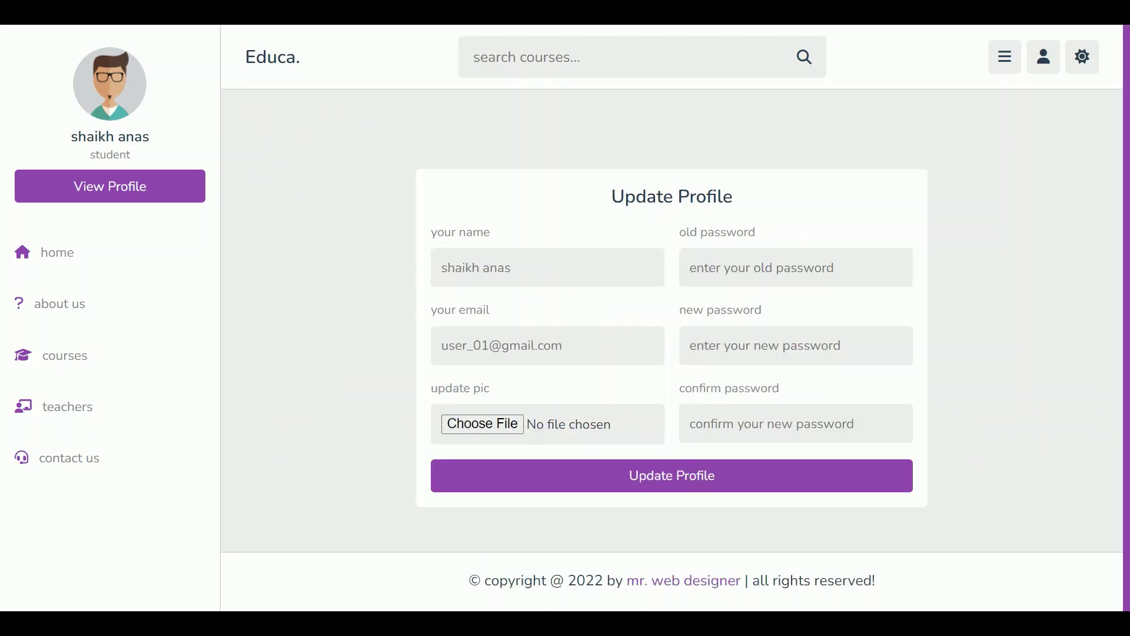
Step: Look through the about us page, including its statistics and student reviews
left_click(138, 318)
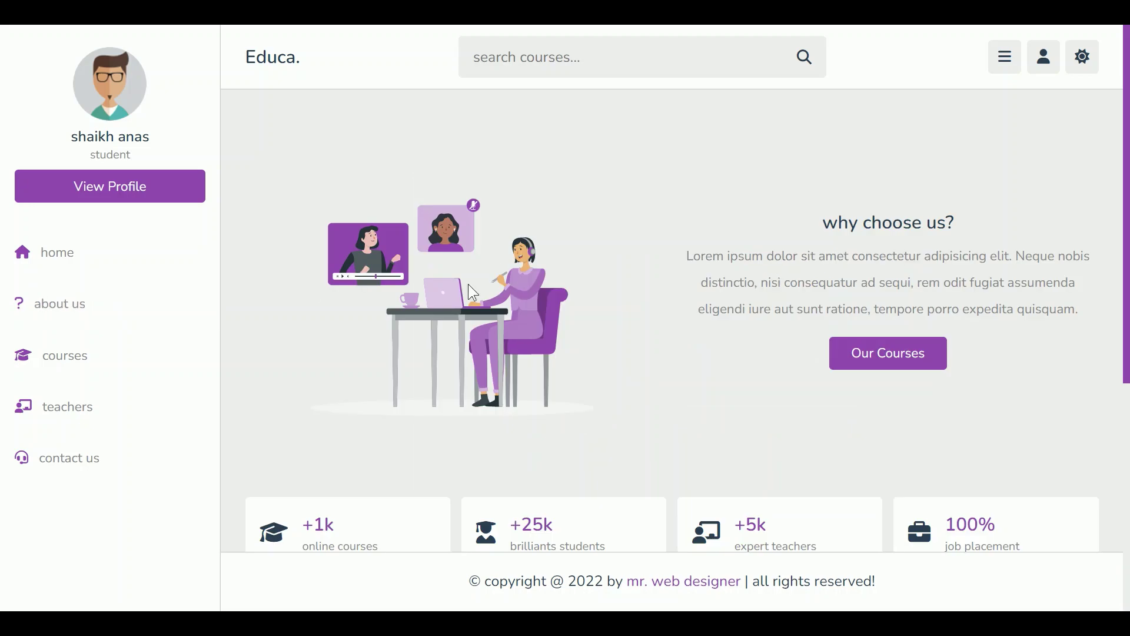
scroll(1101, 306, "down", 8)
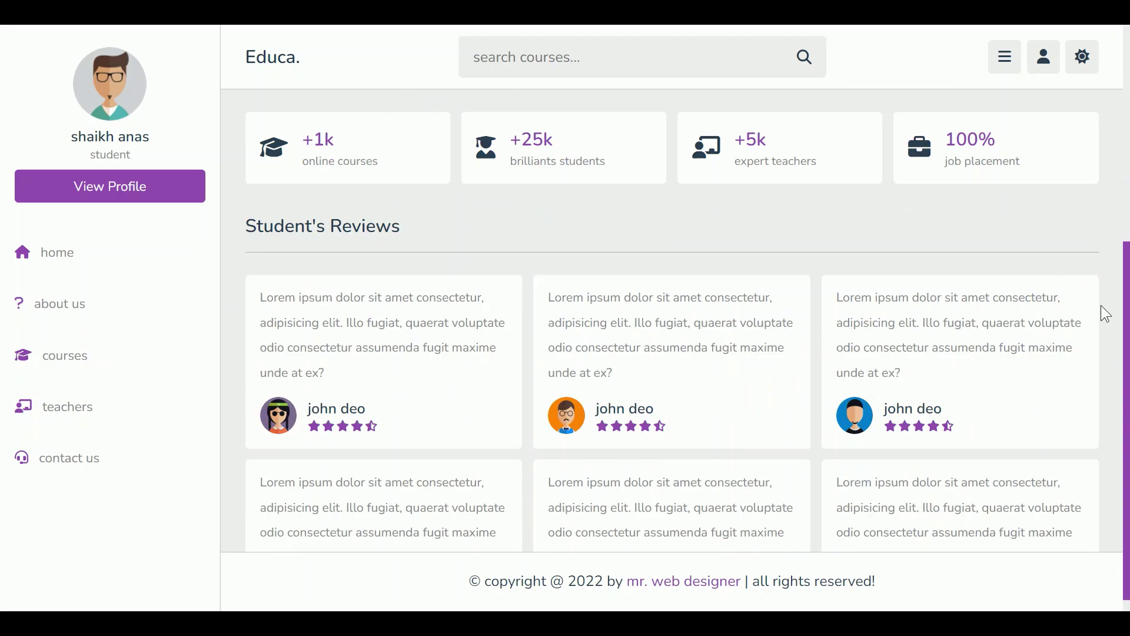
scroll(1097, 296, "up", 3)
scroll(1100, 298, "up", 5)
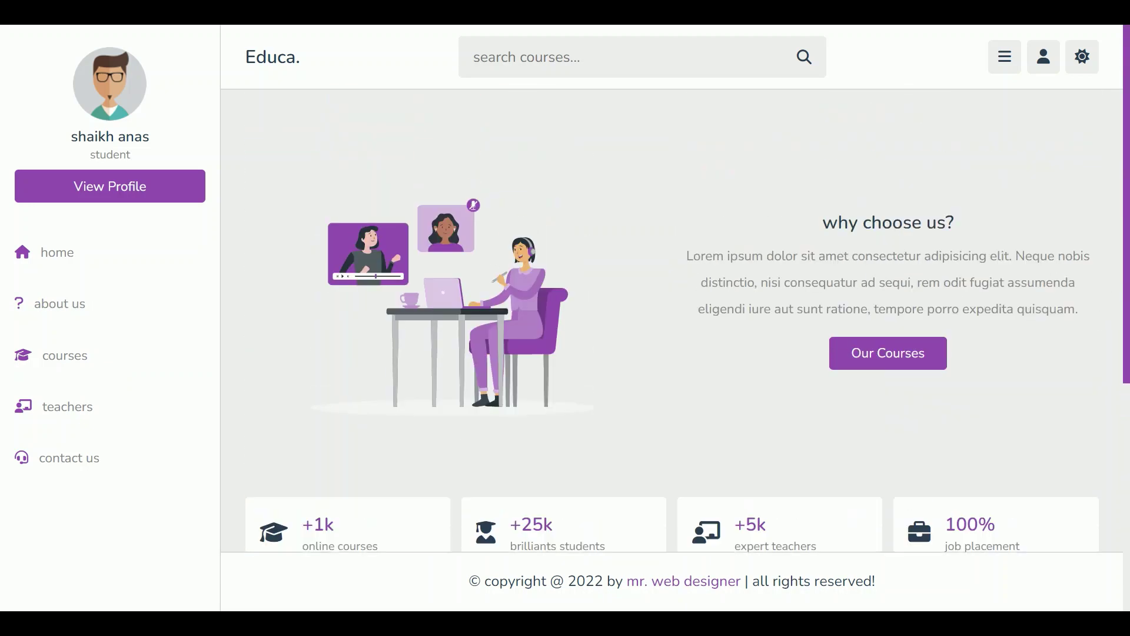
Step: Open the full HTML course playlist from the list of all courses and check its videos
left_click(169, 359)
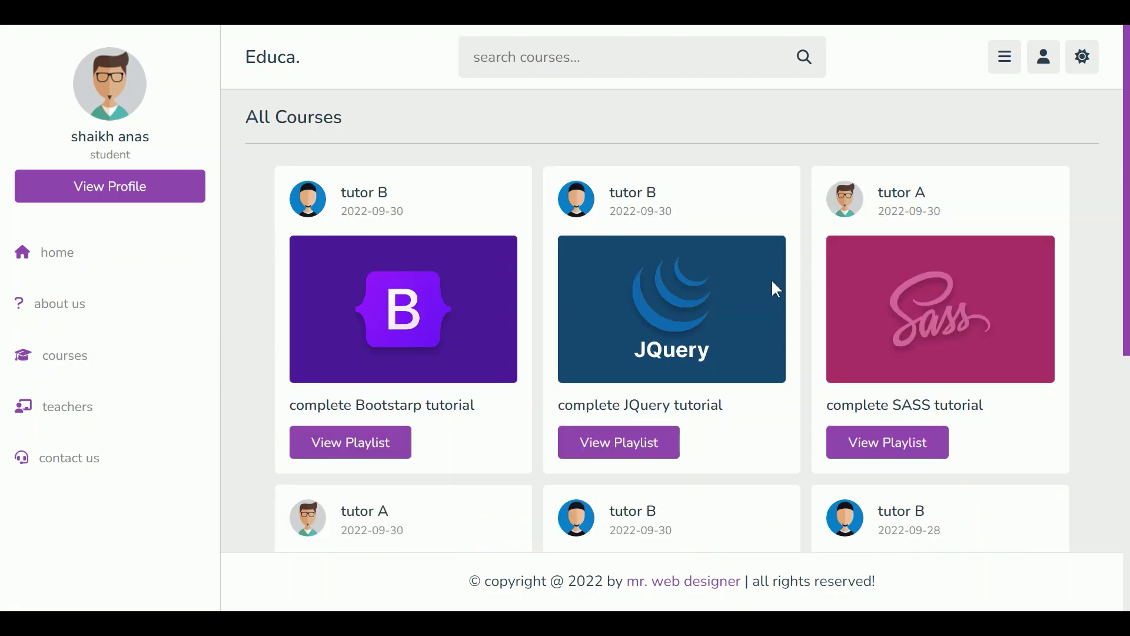
scroll(1047, 312, "down", 10)
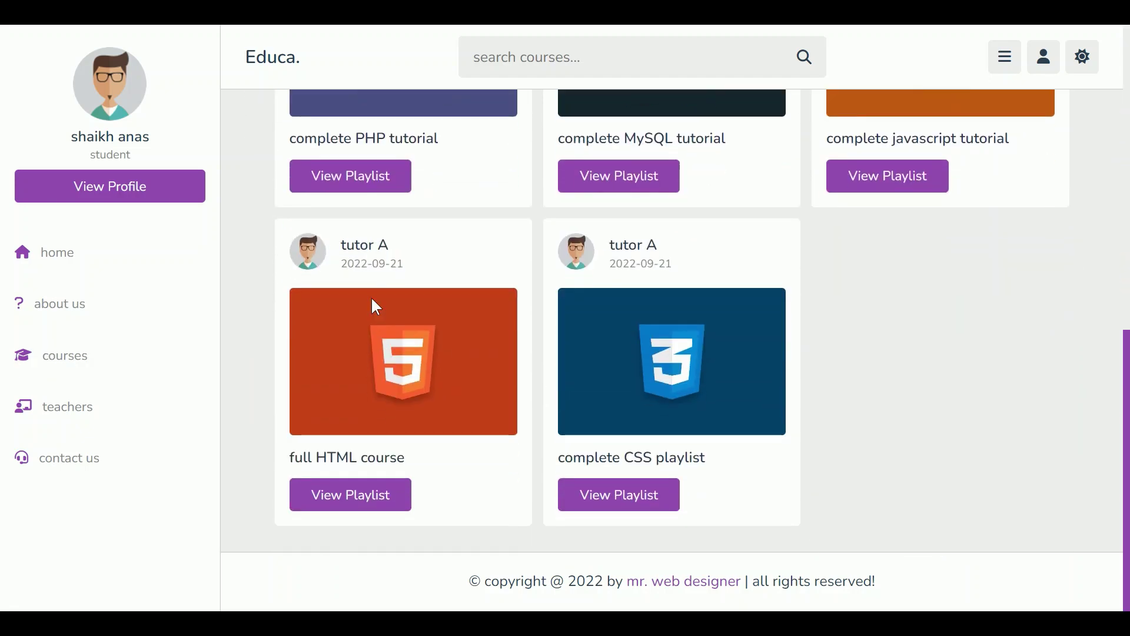
left_click(371, 494)
scroll(966, 270, "down", 4)
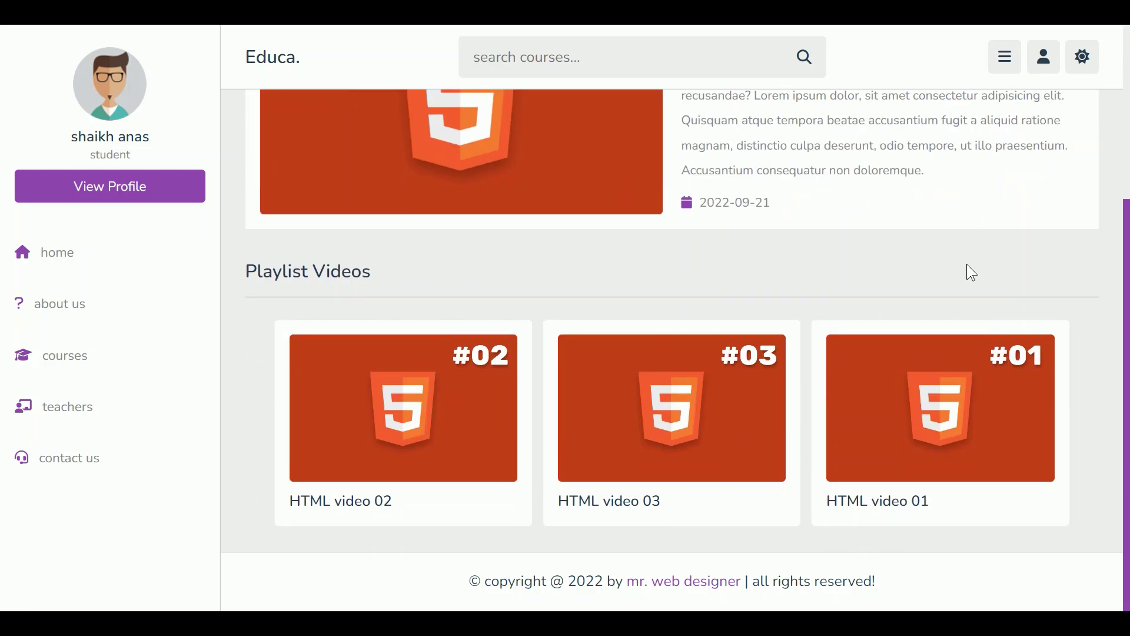
scroll(981, 260, "up", 4)
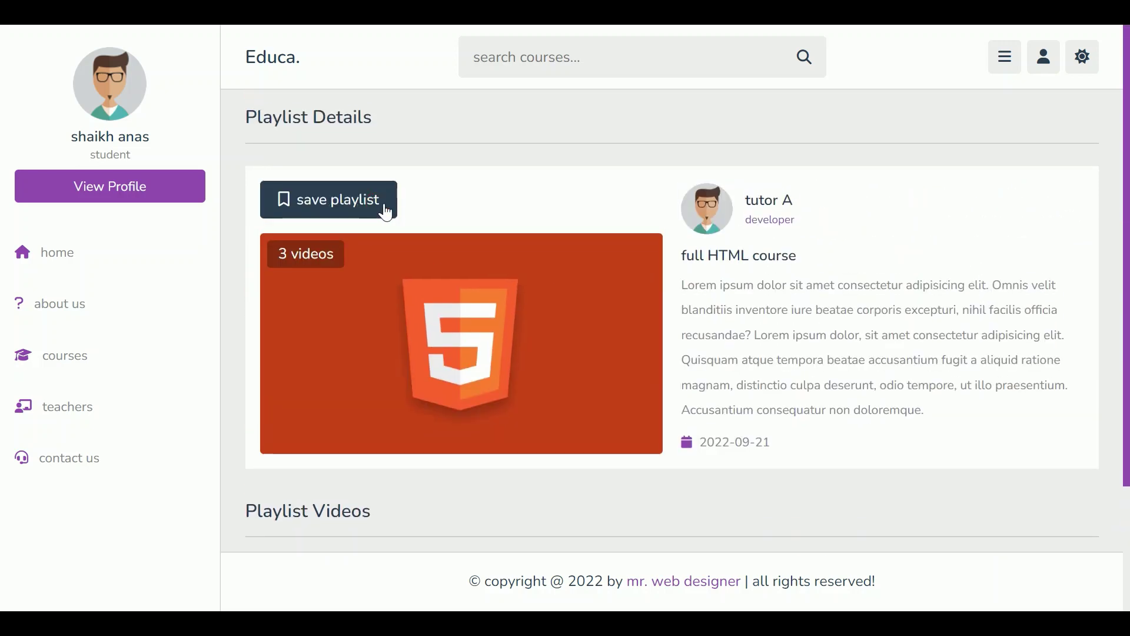
Step: Save the full HTML course playlist, test removing and re-saving it, and dismiss the notification
left_click(383, 210)
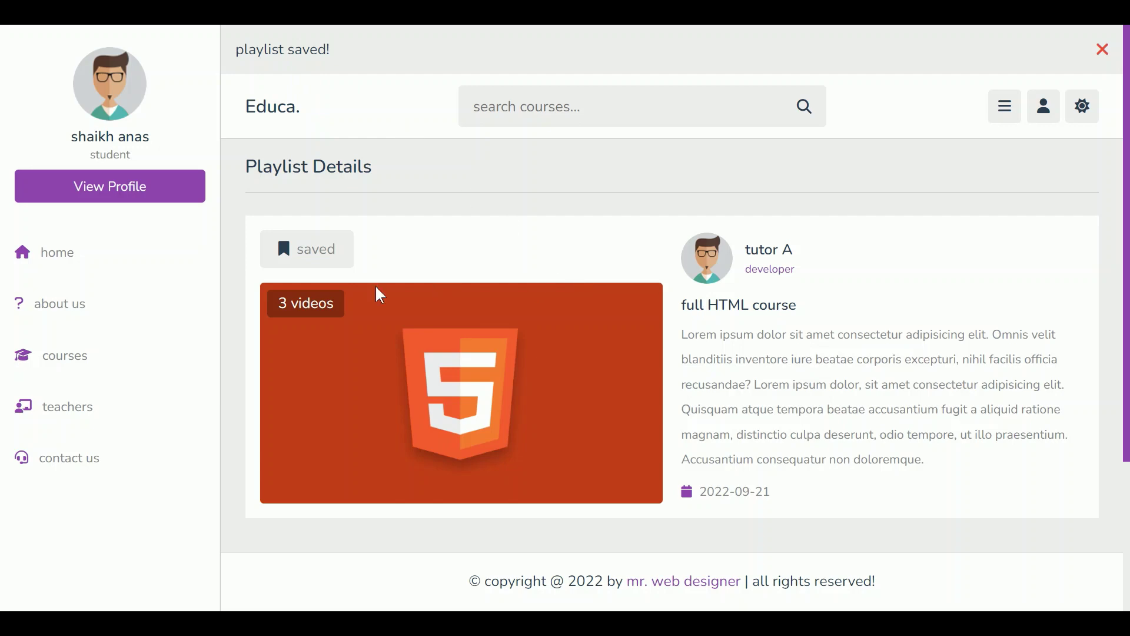
left_click(333, 256)
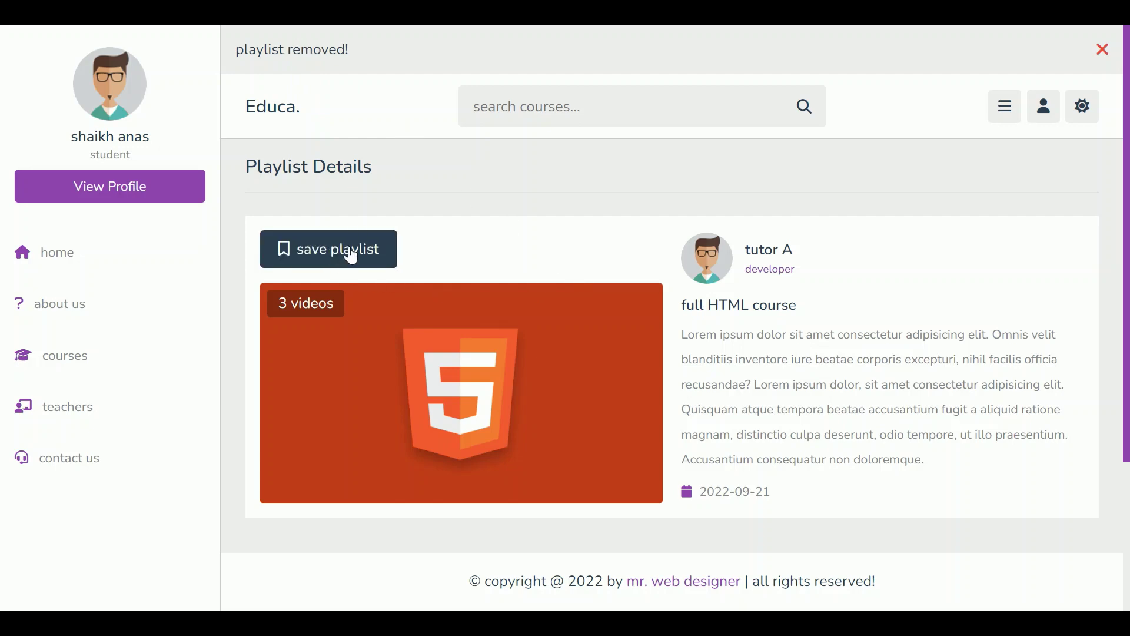
left_click(356, 256)
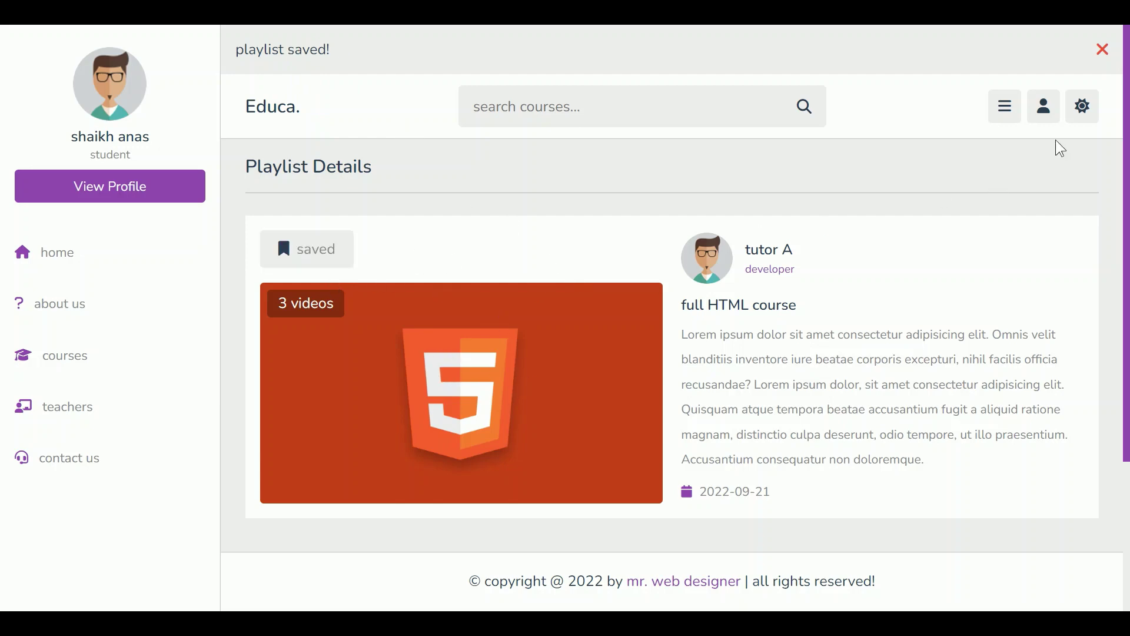
left_click(1102, 50)
Step: Open HTML video 02 from the playlist and view its details below the player
scroll(1057, 172, "down", 4)
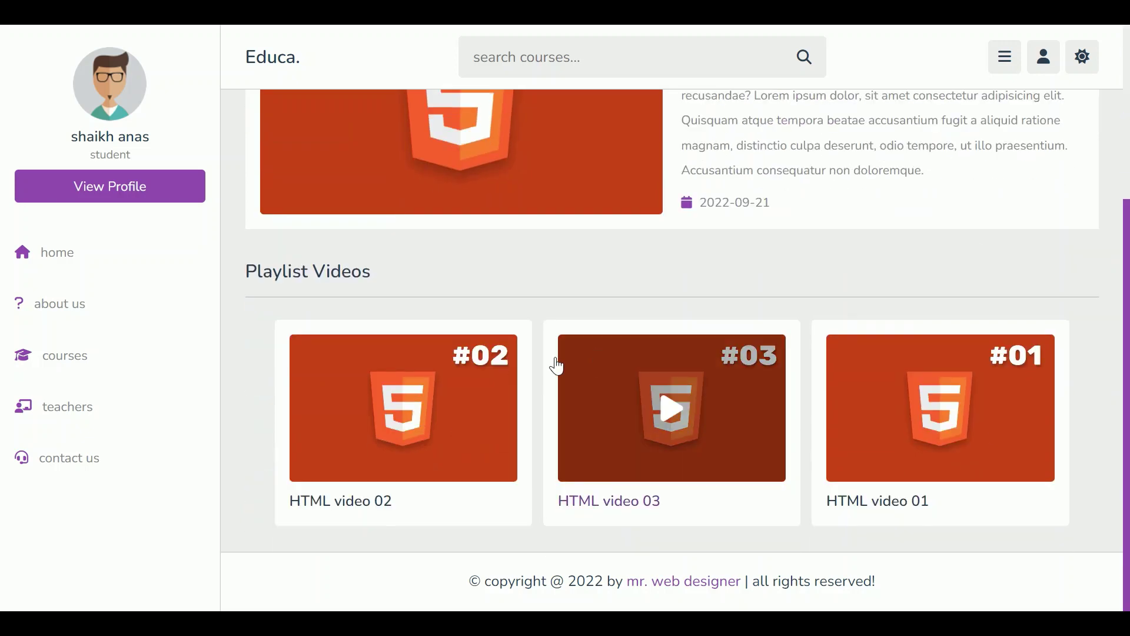
left_click(436, 390)
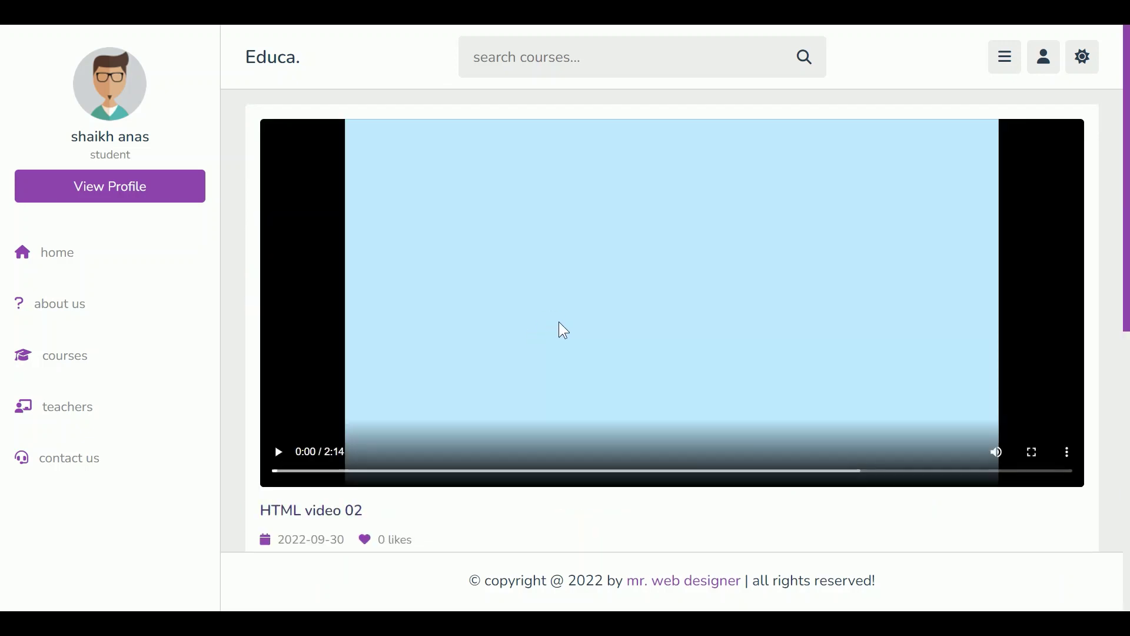
scroll(559, 327, "down", 2)
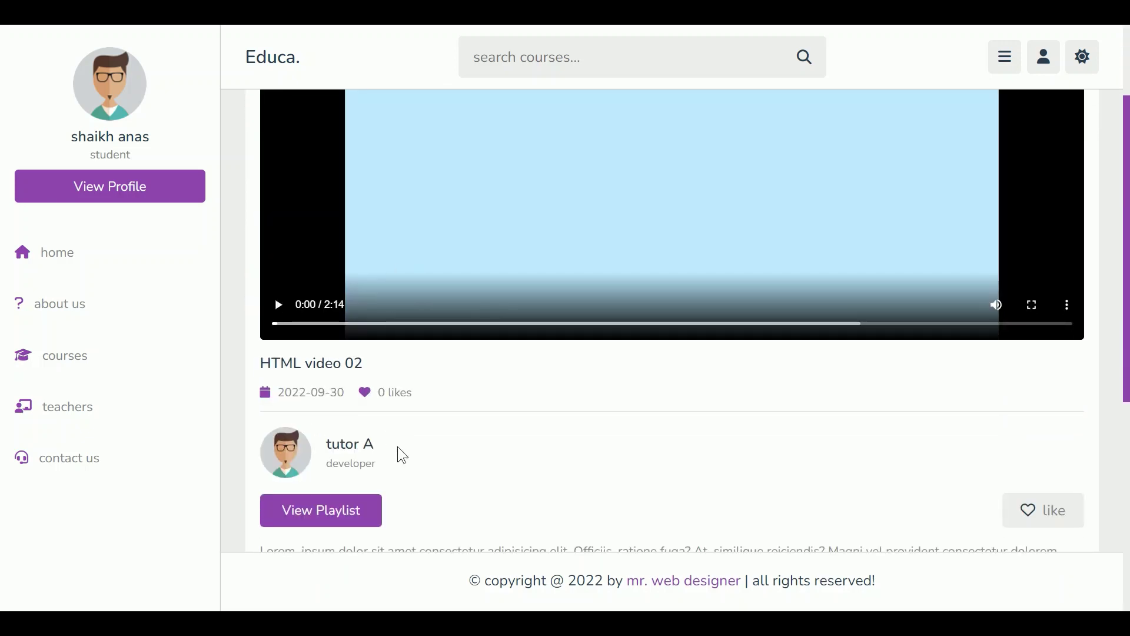
scroll(790, 429, "down", 1)
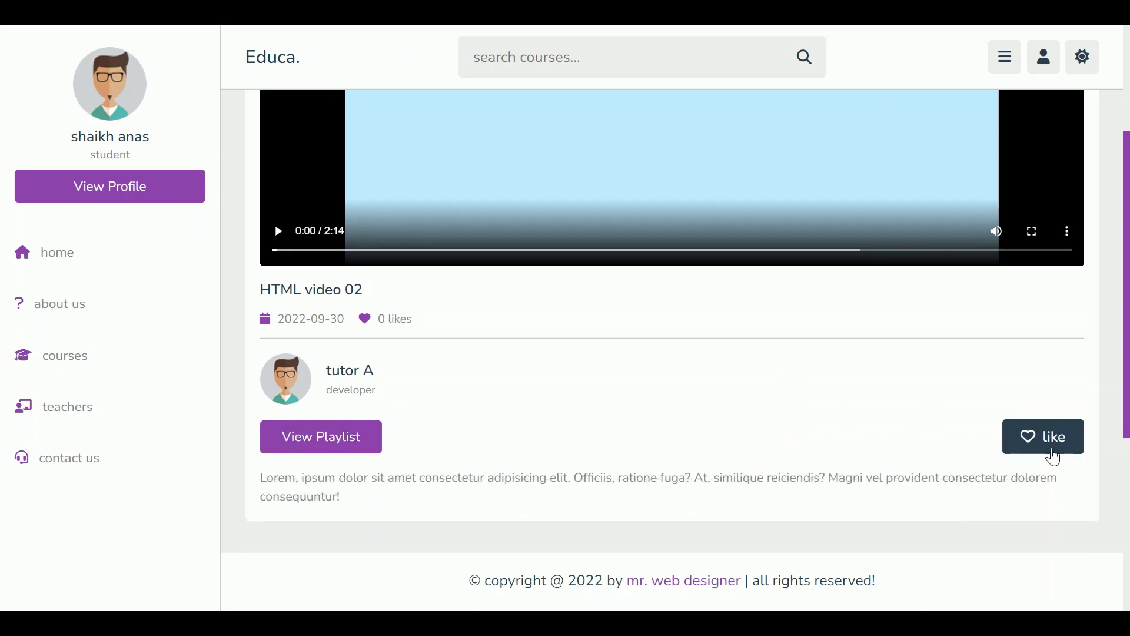
Step: Like HTML video 02, remove the like and like the video again
left_click(1044, 447)
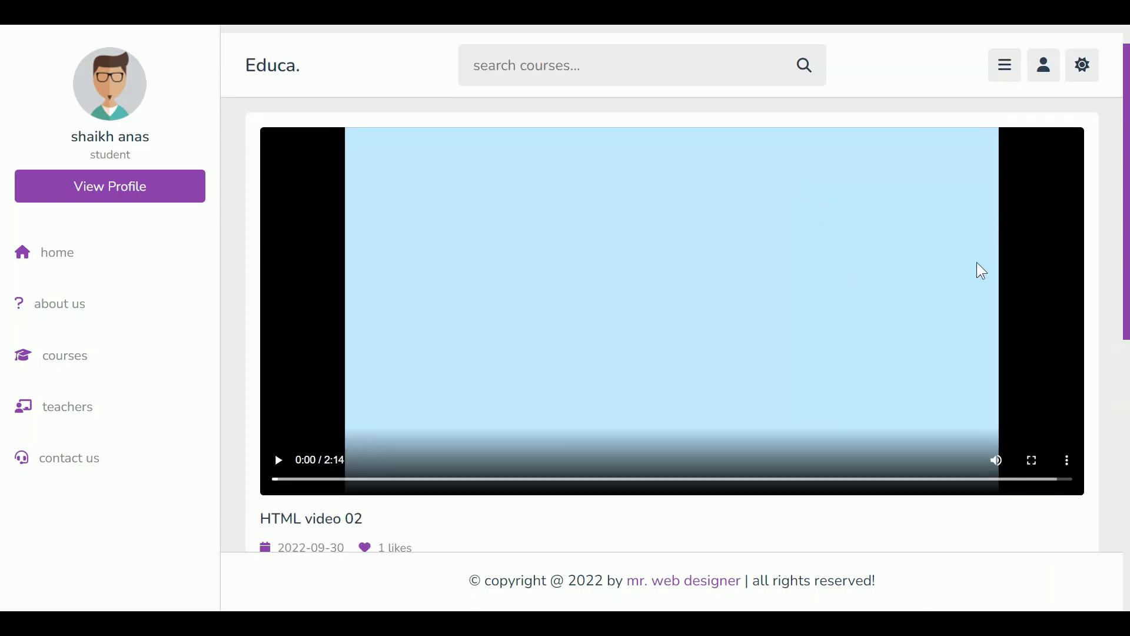
scroll(1001, 323, "down", 5)
left_click(1042, 341)
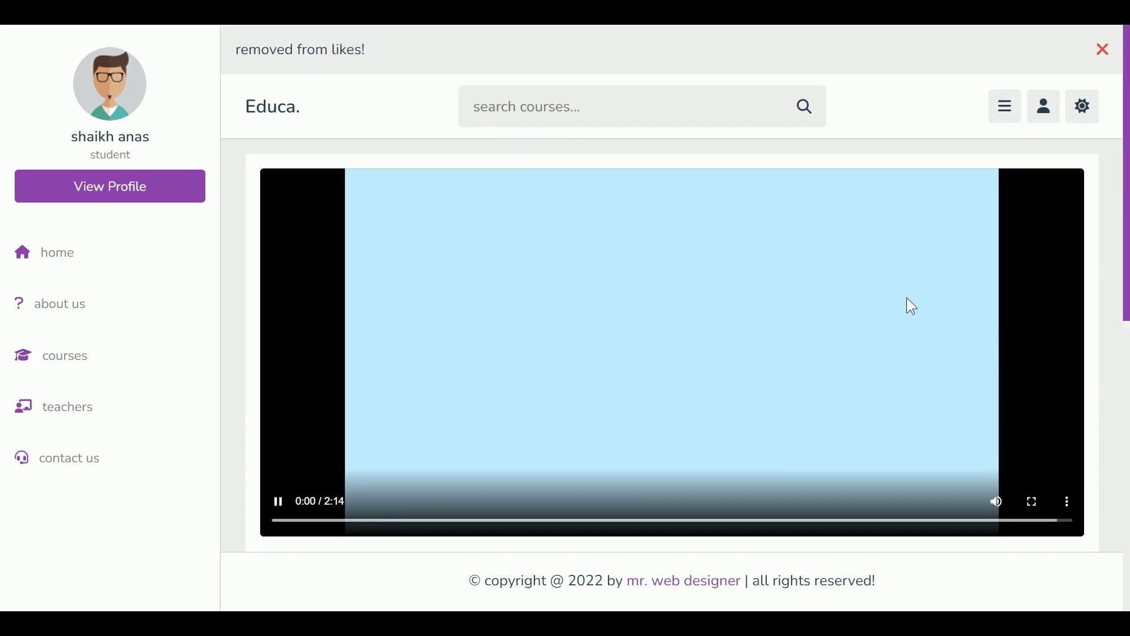
scroll(842, 267, "down", 5)
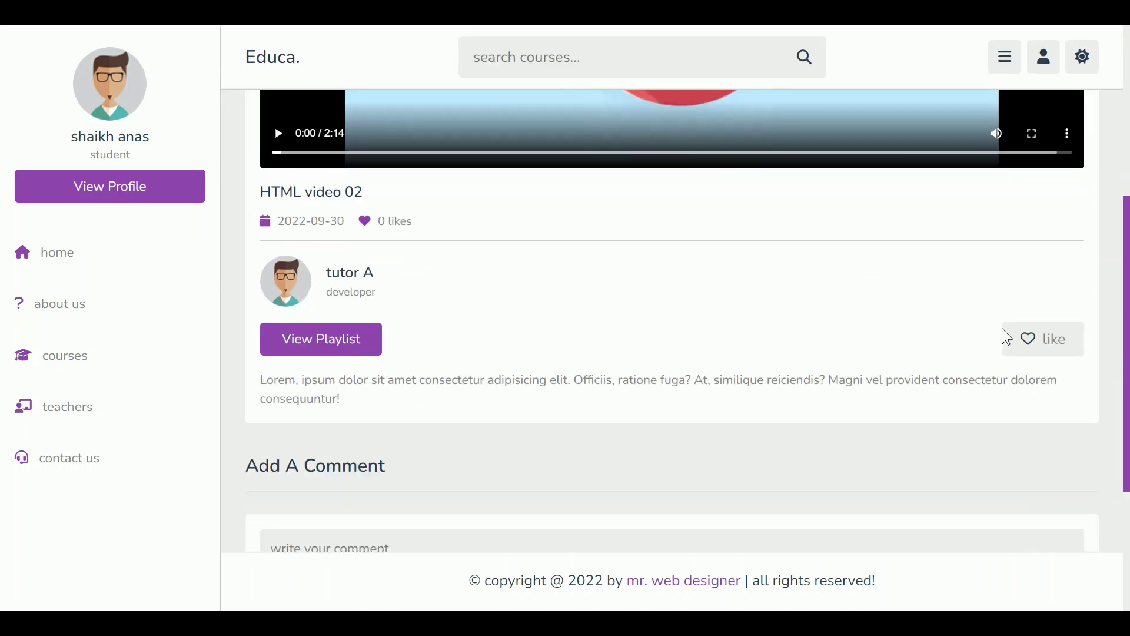
left_click(1068, 348)
Step: Post the comment "this is a comment from user 01" on HTML video 02
scroll(1034, 270, "down", 10)
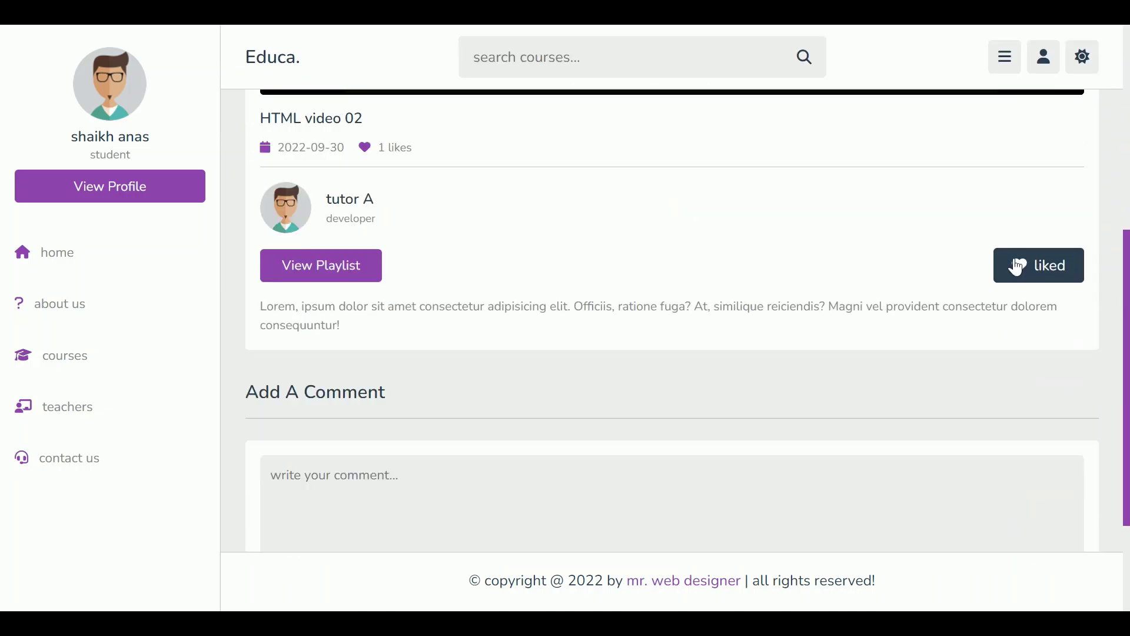
scroll(672, 318, "down", 2)
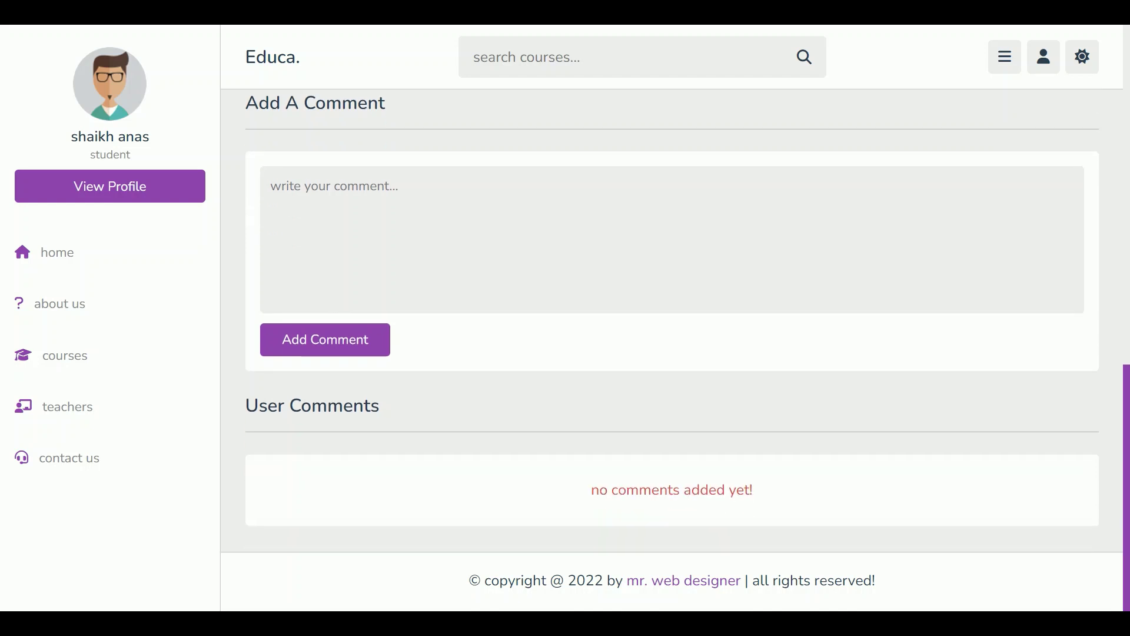
scroll(672, 318, "up", 3)
scroll(672, 318, "down", 3)
type("this is a comment from user 01")
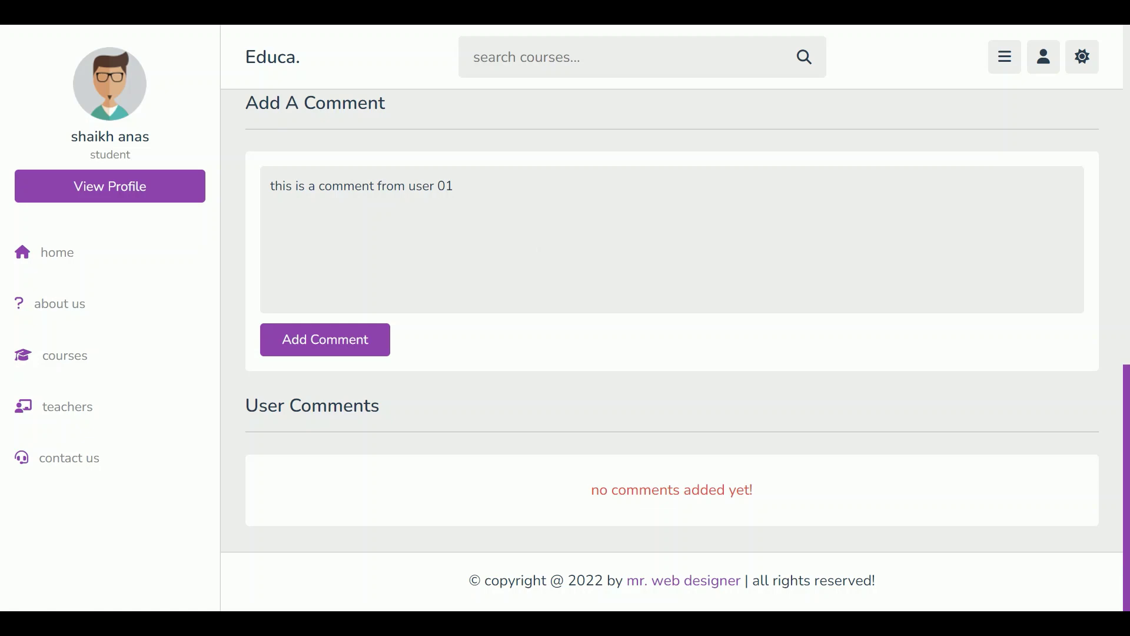
key("ctrl+a")
left_click(376, 348)
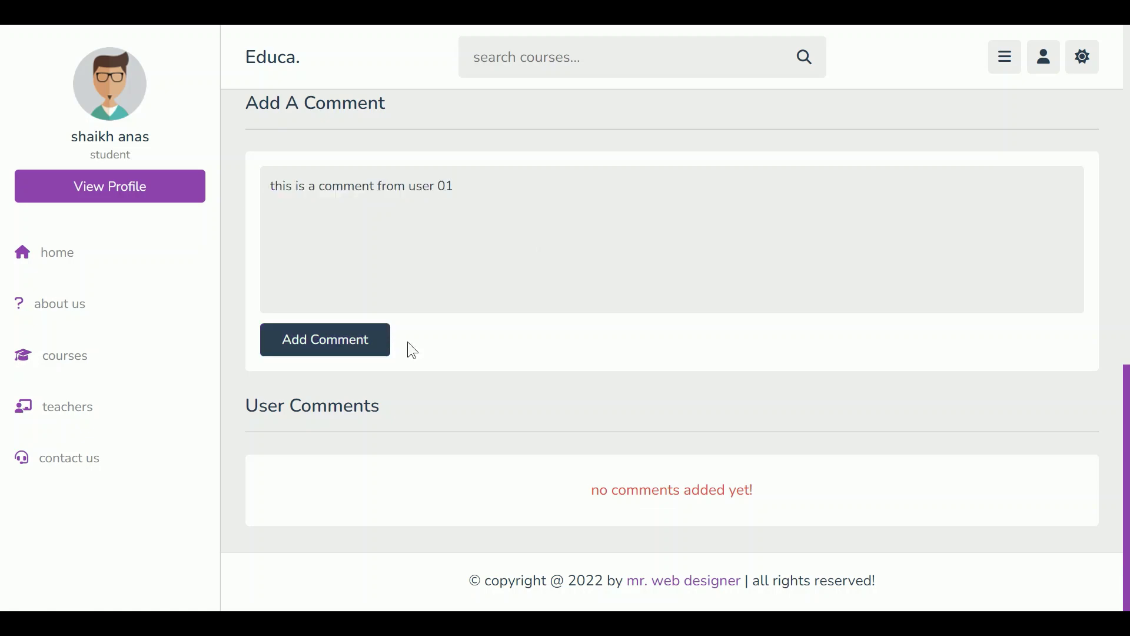
scroll(719, 361, "down", 15)
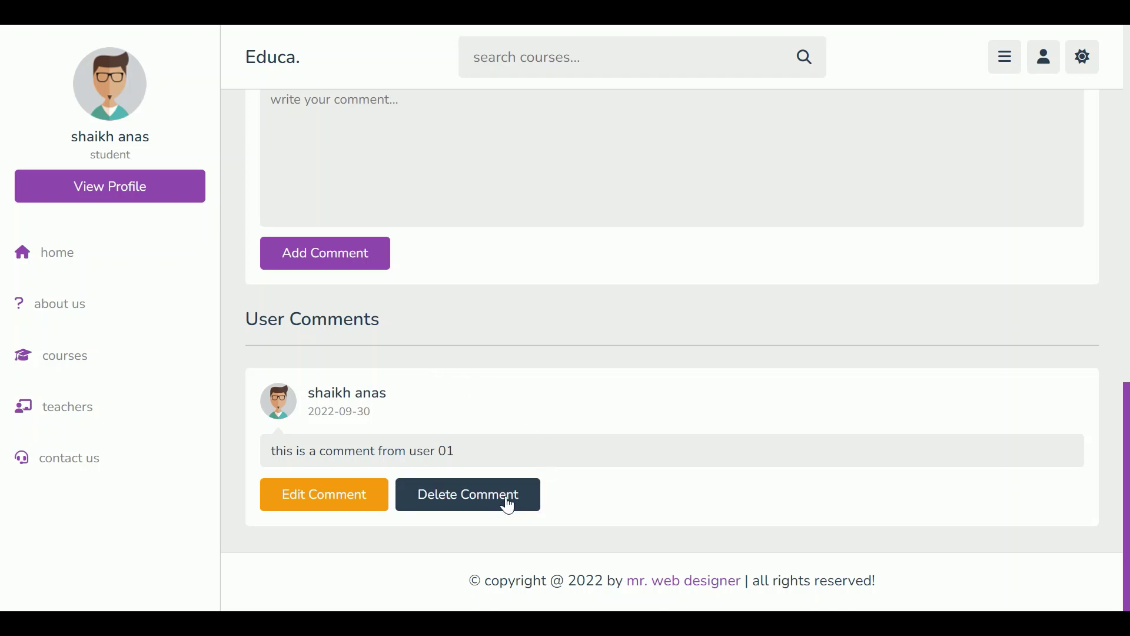
Step: Edit the posted comment to read "this is a comment from user 01 edited" and save the update
left_click(347, 503)
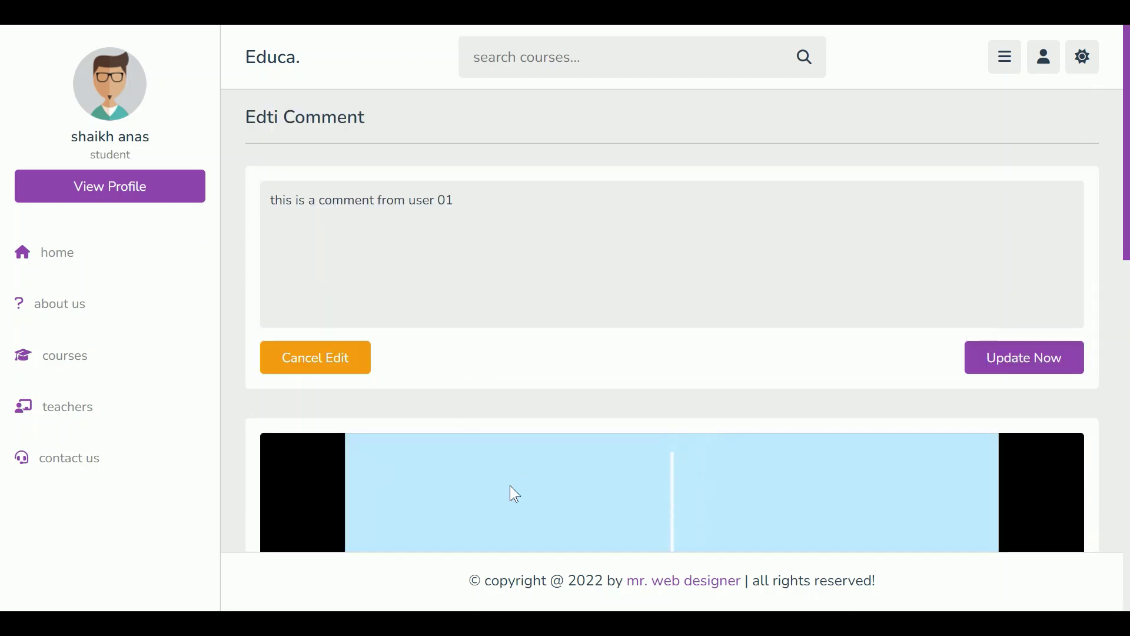
left_click(510, 220)
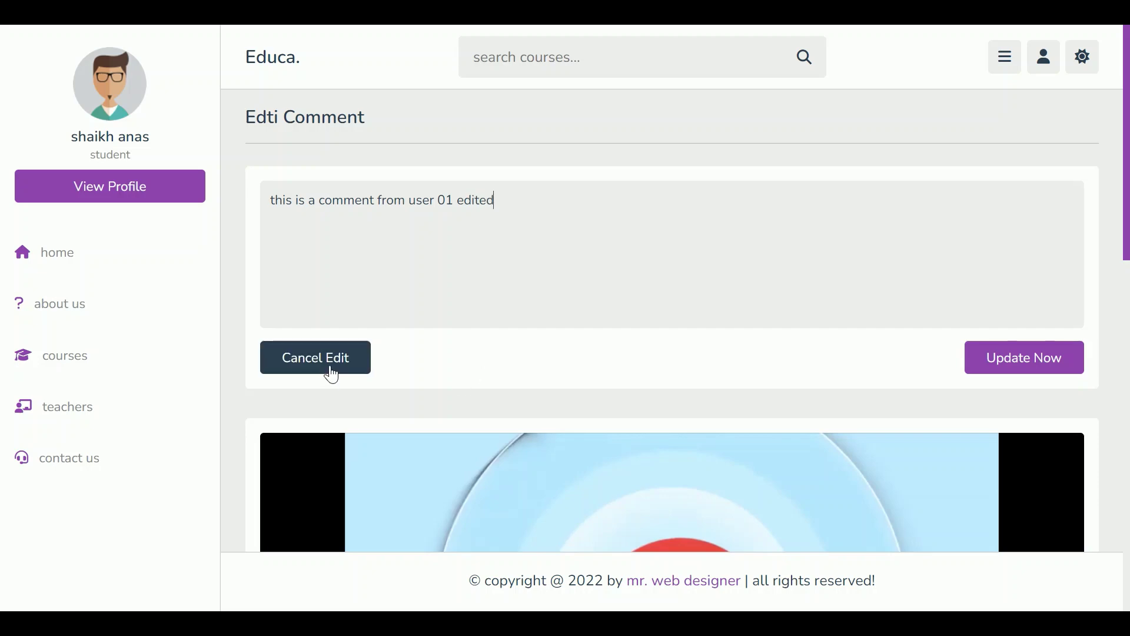
left_click(1045, 365)
scroll(969, 372, "down", 10)
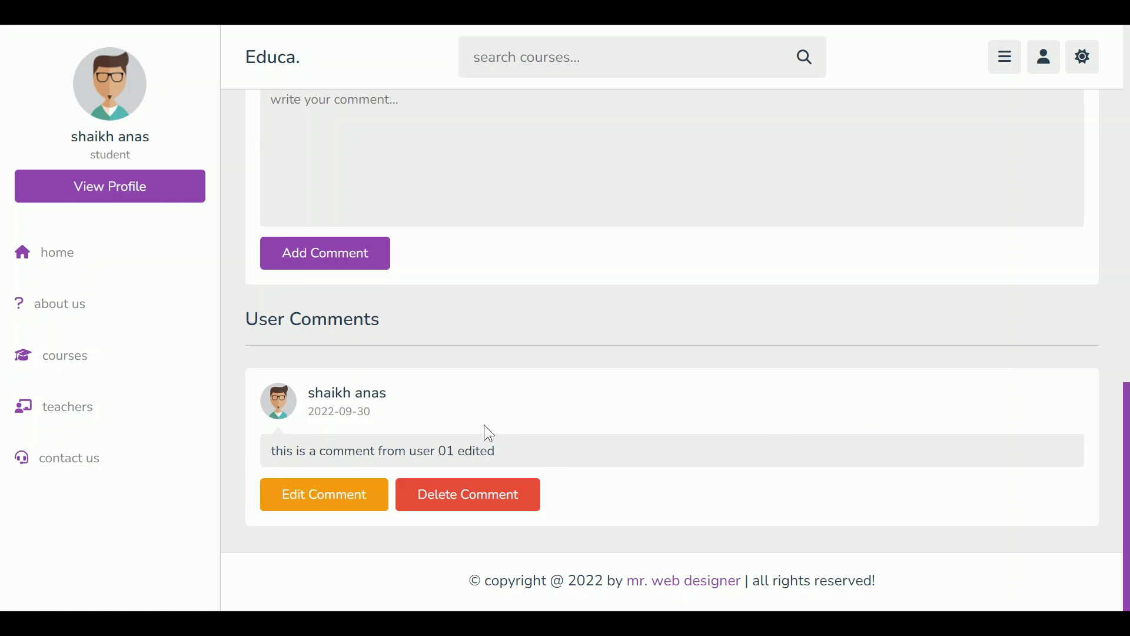
Step: Delete the edited comment on HTML video 02 and post a new comment reading "this is a comment from user 01"
left_click(484, 502)
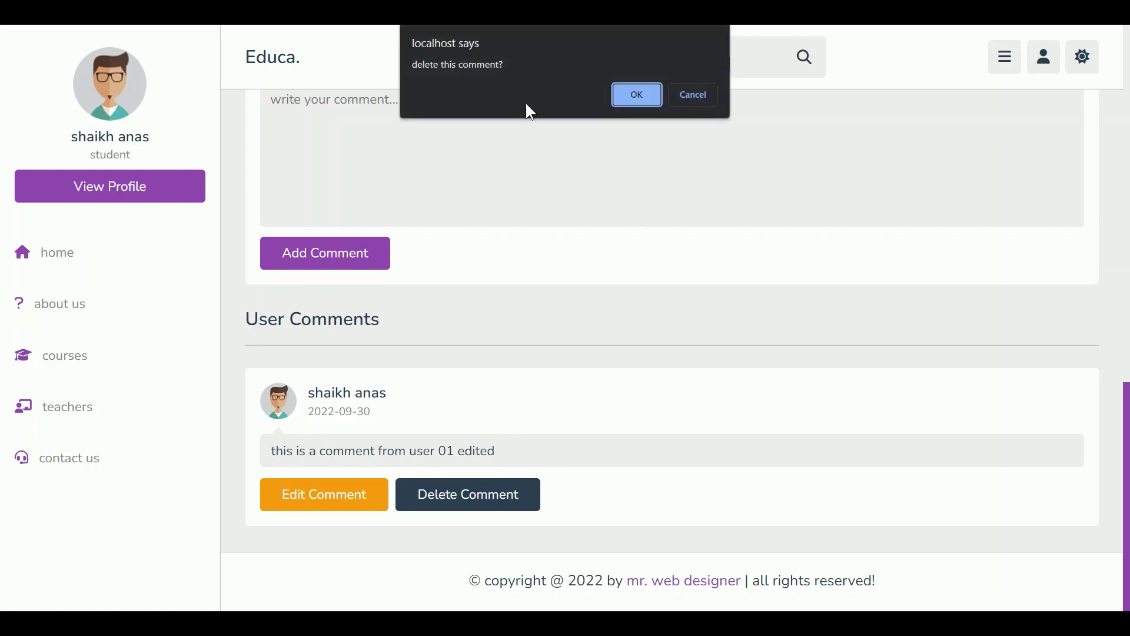
left_click(637, 95)
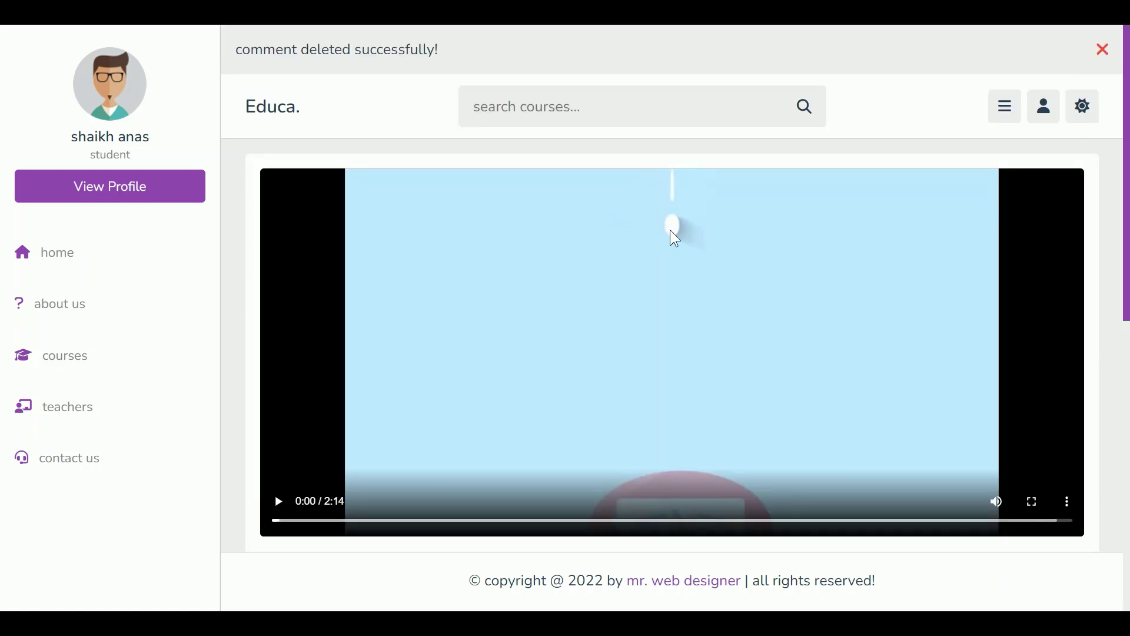
scroll(671, 230, "down", 5)
scroll(704, 264, "down", 5)
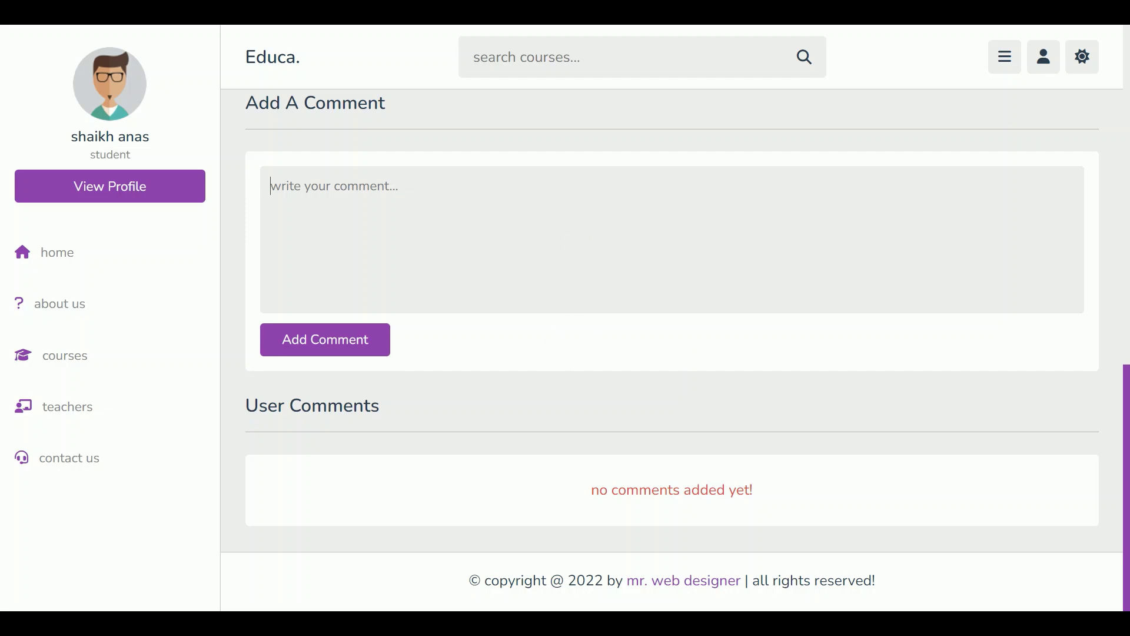
type("this is a comment from user 01")
left_click(361, 356)
scroll(634, 341, "down", 2)
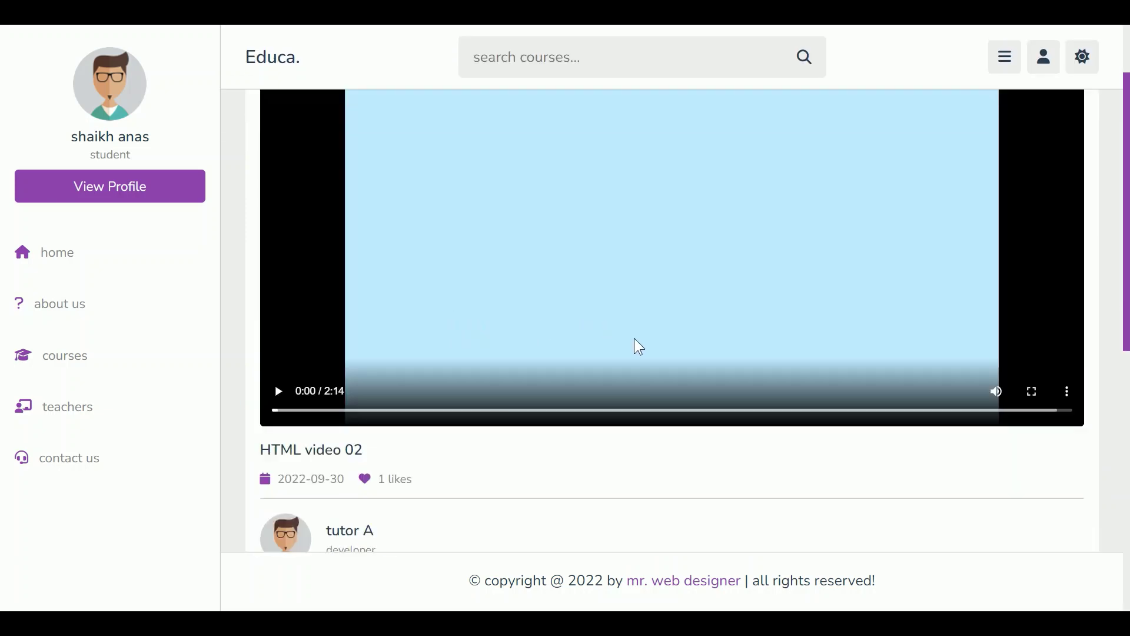
scroll(636, 344, "down", 8)
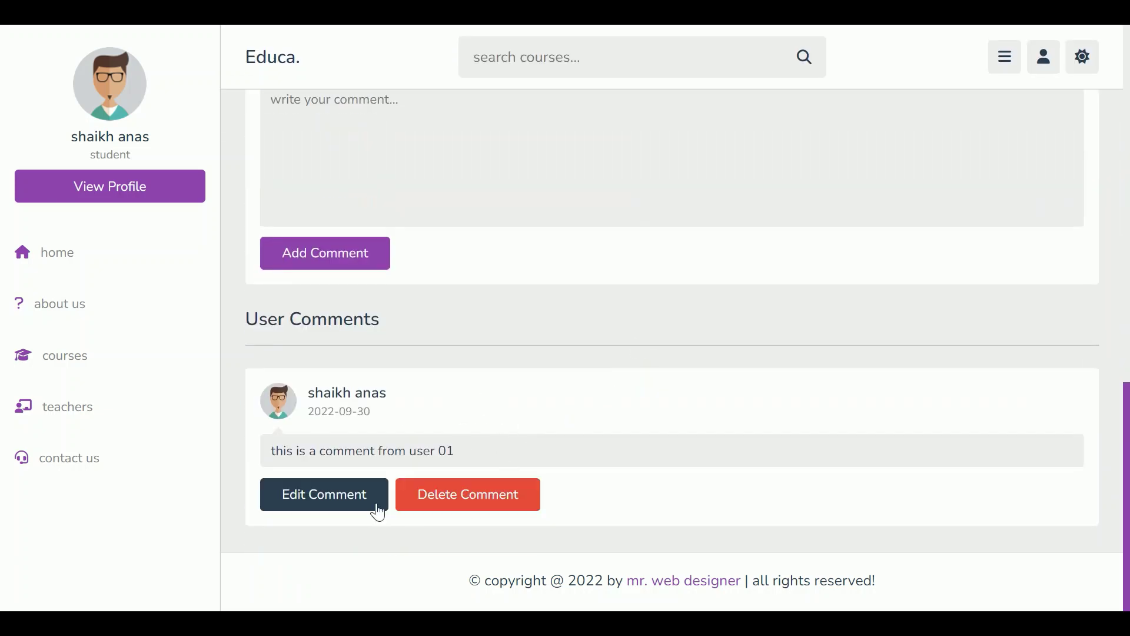
Step: Post a second comment on HTML video 02 reading "this is an another comment from user 01" and view the comment list
left_click(378, 511)
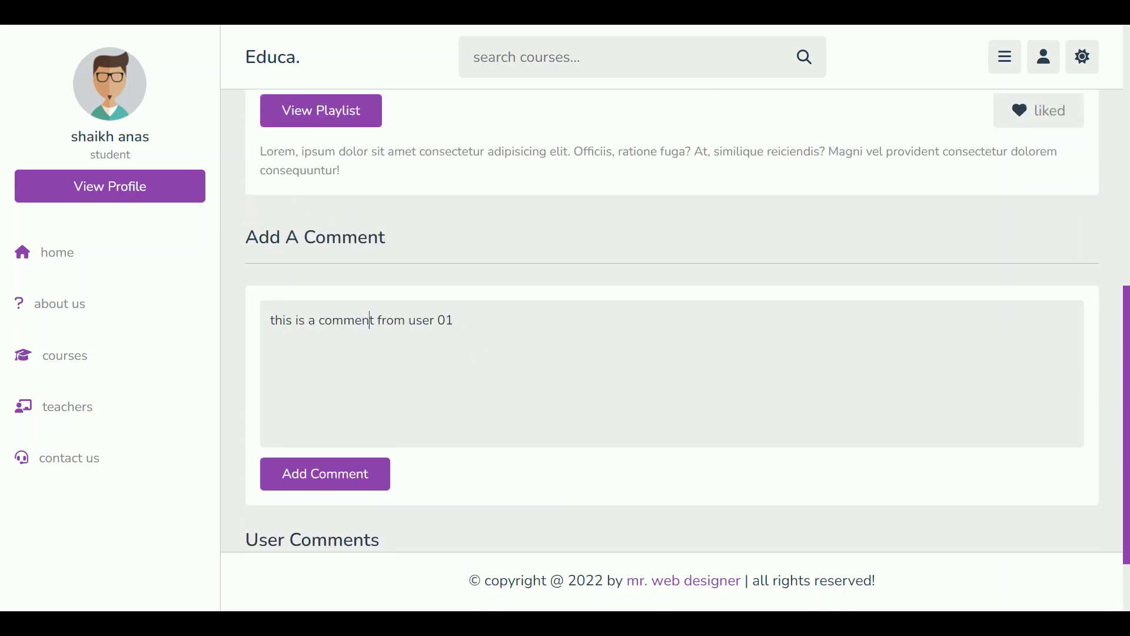
type("a")
key("BackSpace")
key("BackSpace")
type("a")
key("BackSpace")
type("n anoh")
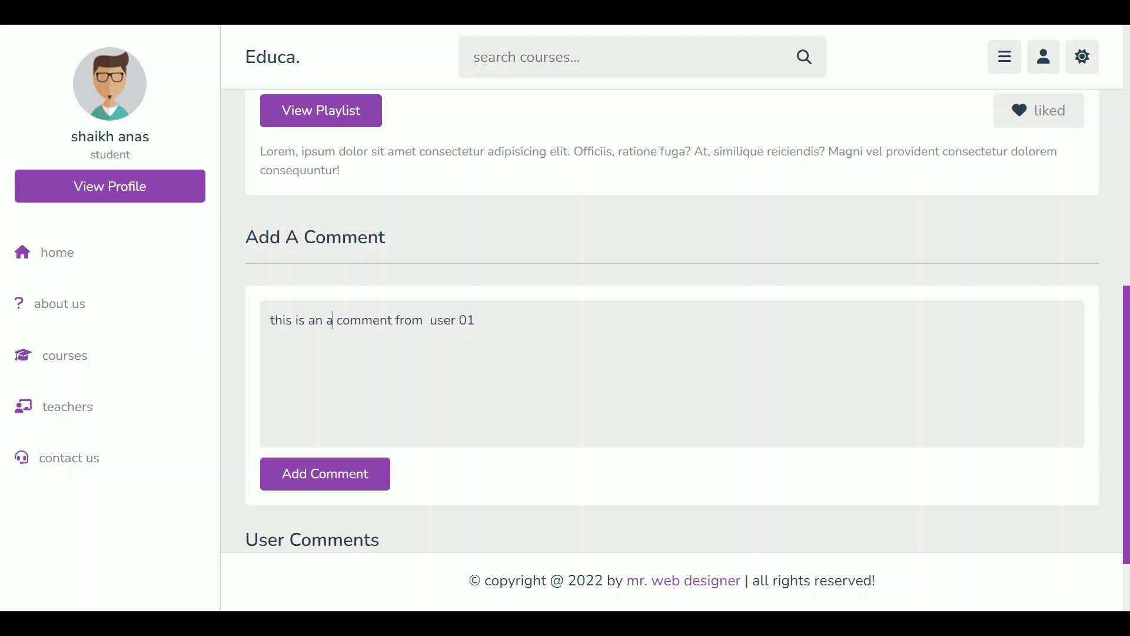
key("BackSpace")
type("ther")
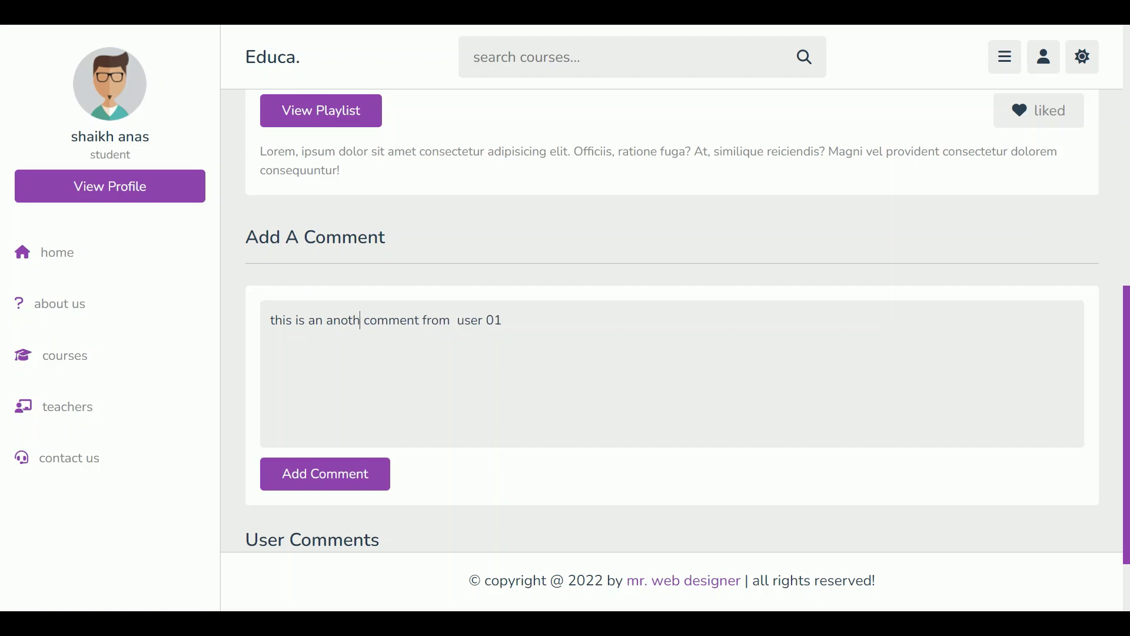
left_click(377, 471)
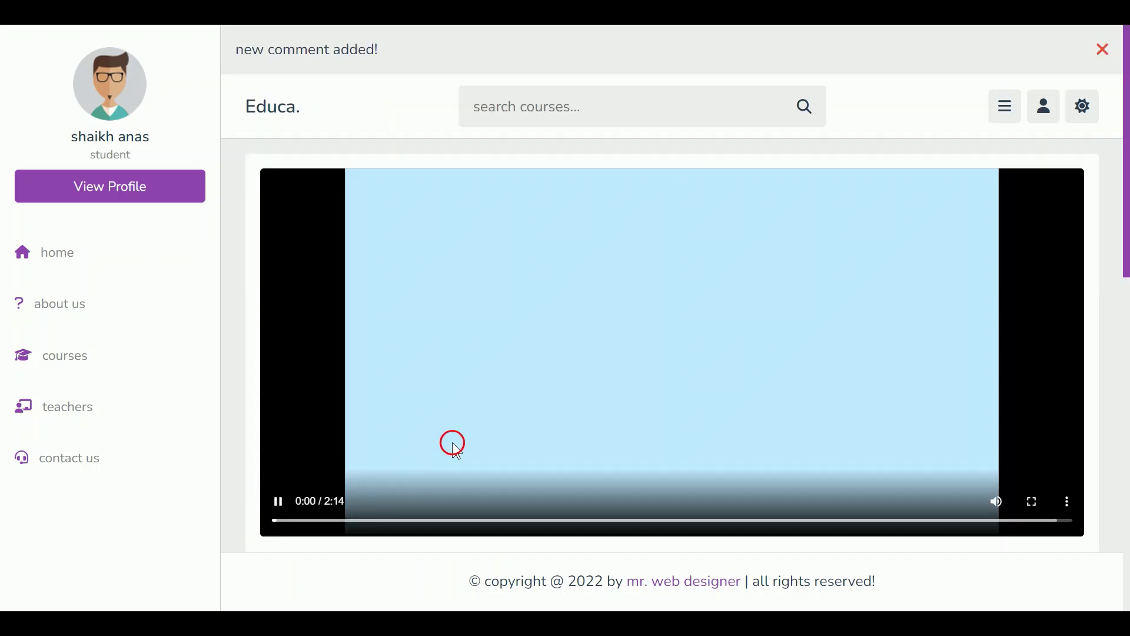
scroll(495, 438, "down", 5)
scroll(451, 430, "down", 5)
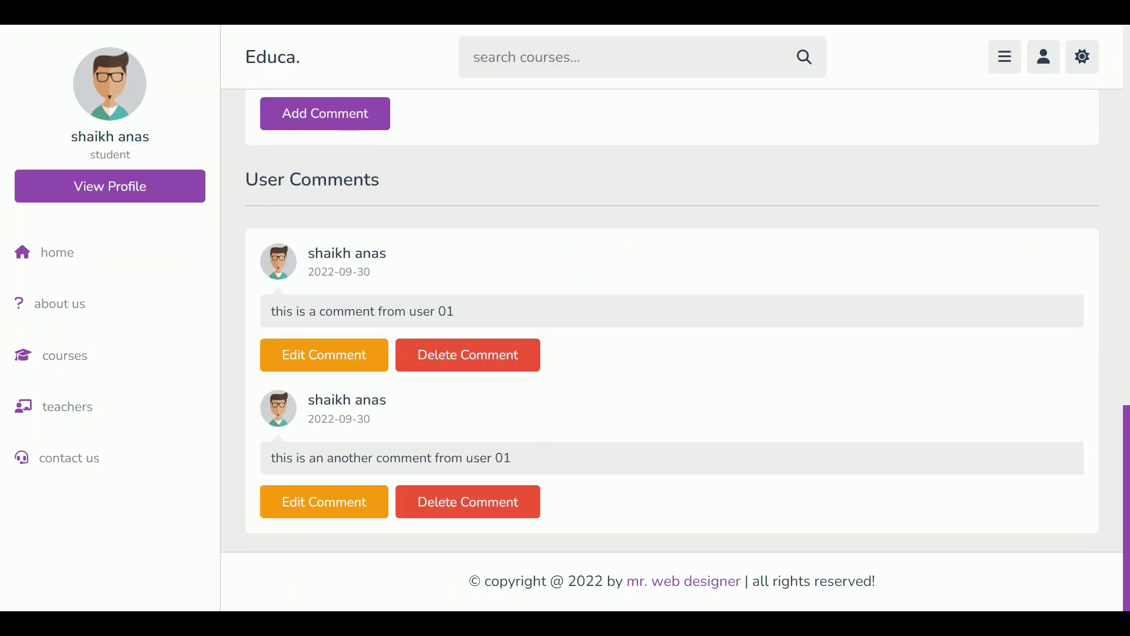
Step: Open tutor A's profile from the teachers page and examine the totals and latest courses
scroll(524, 448, "up", 10)
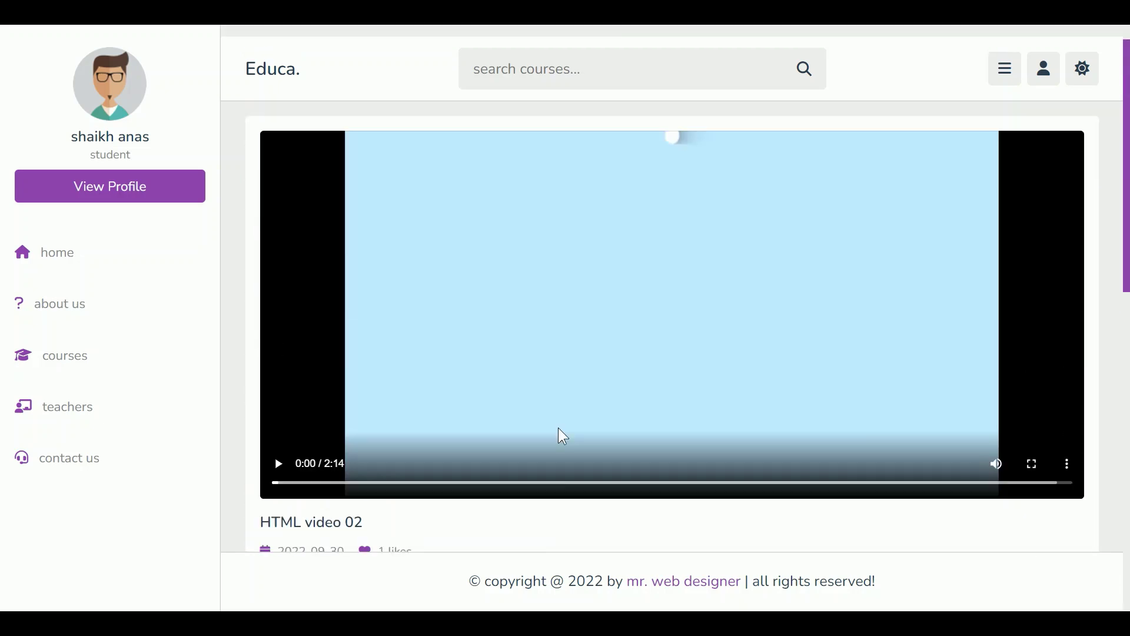
scroll(558, 429, "up", 2)
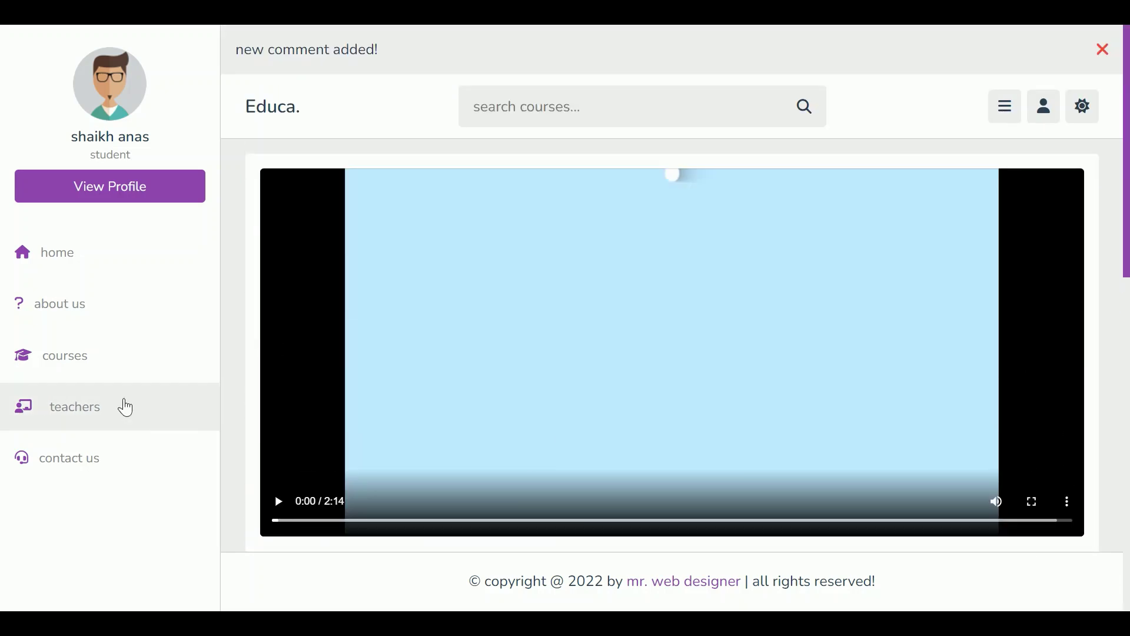
left_click(121, 405)
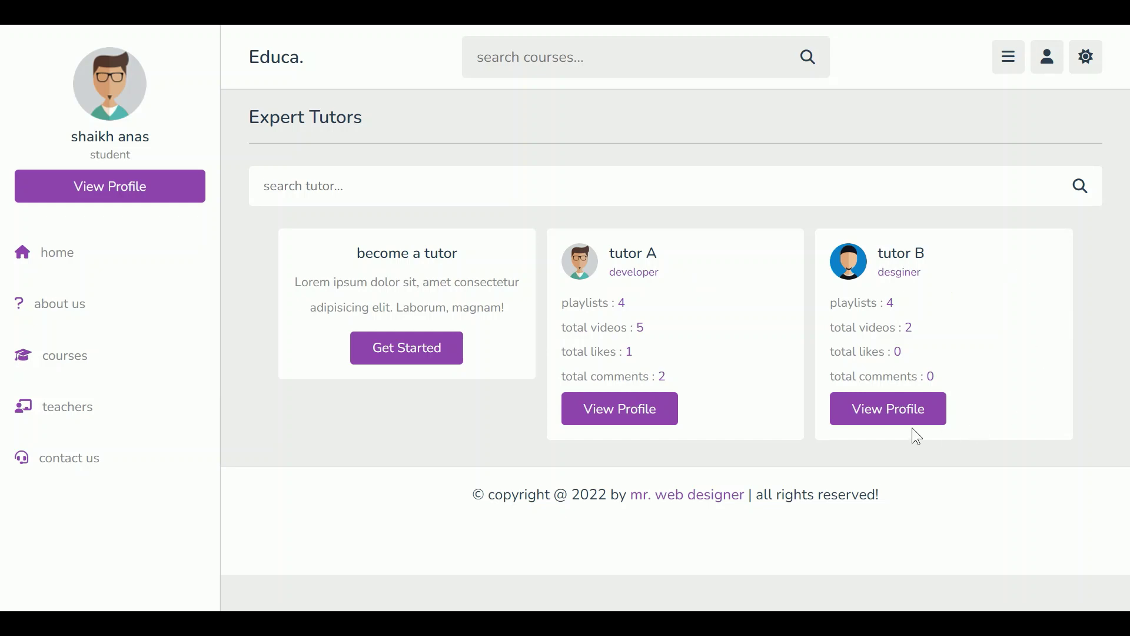
left_click(622, 414)
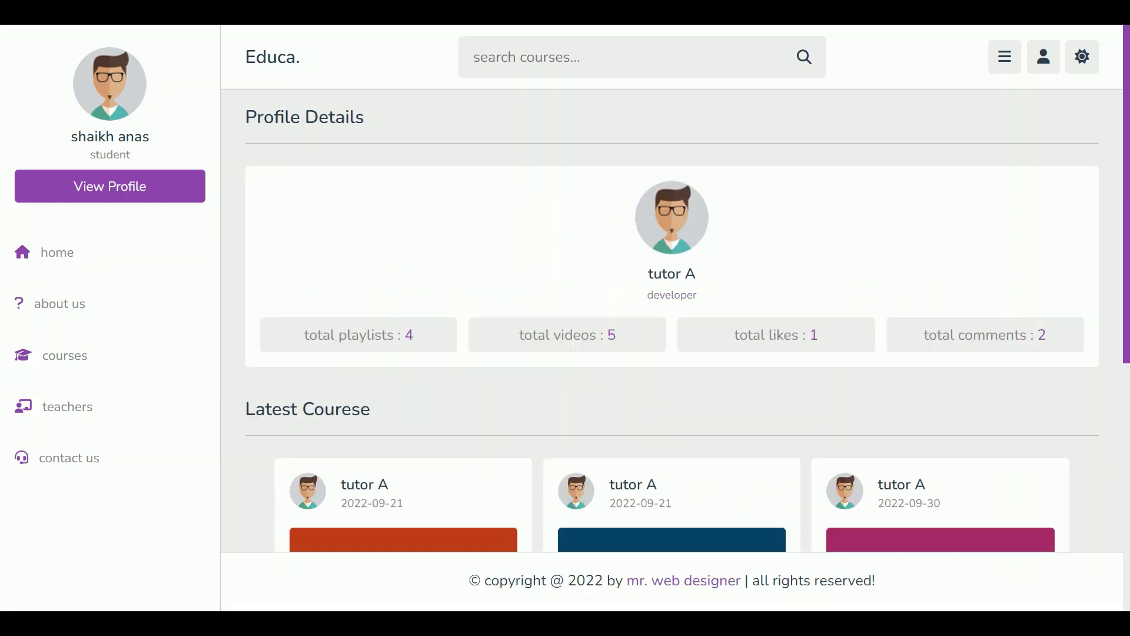
left_click_drag(308, 334, 983, 328)
left_click(984, 328)
scroll(1033, 349, "down", 5)
scroll(1026, 340, "down", 3)
scroll(1026, 350, "up", 8)
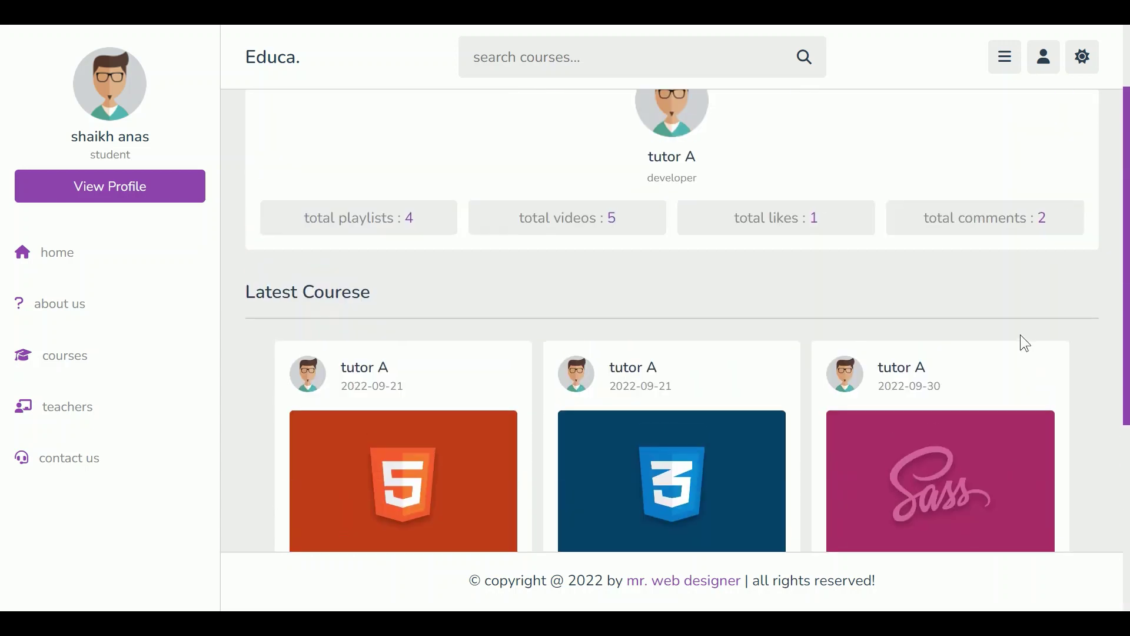
Step: Return to the teachers page and search the tutors for "tutor B"
left_click(177, 409)
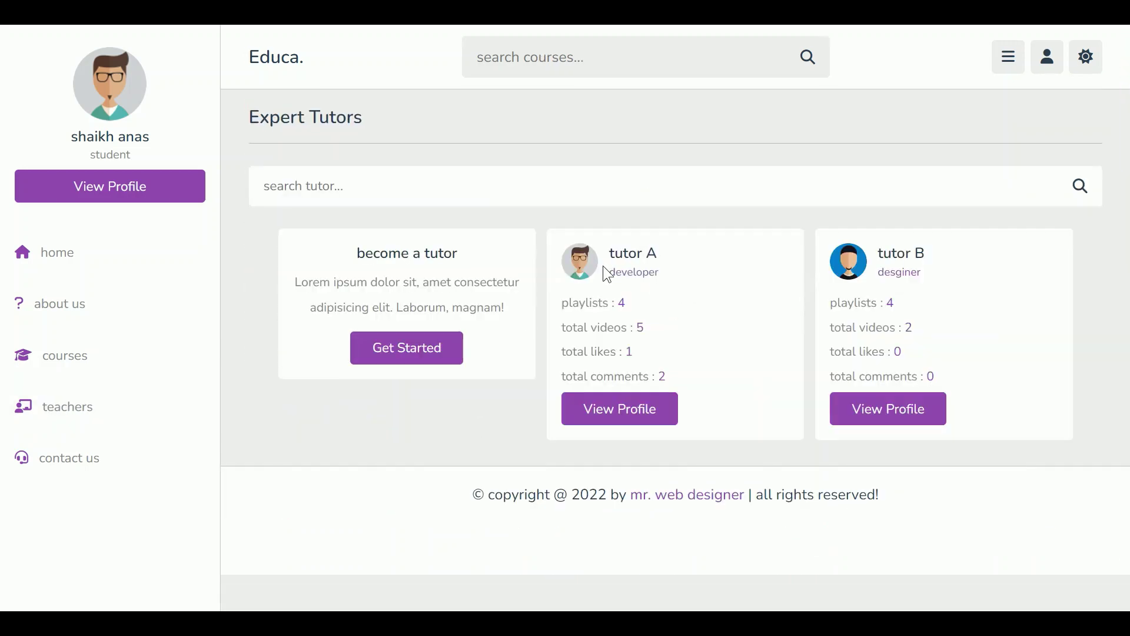
left_click(628, 203)
left_click(366, 246)
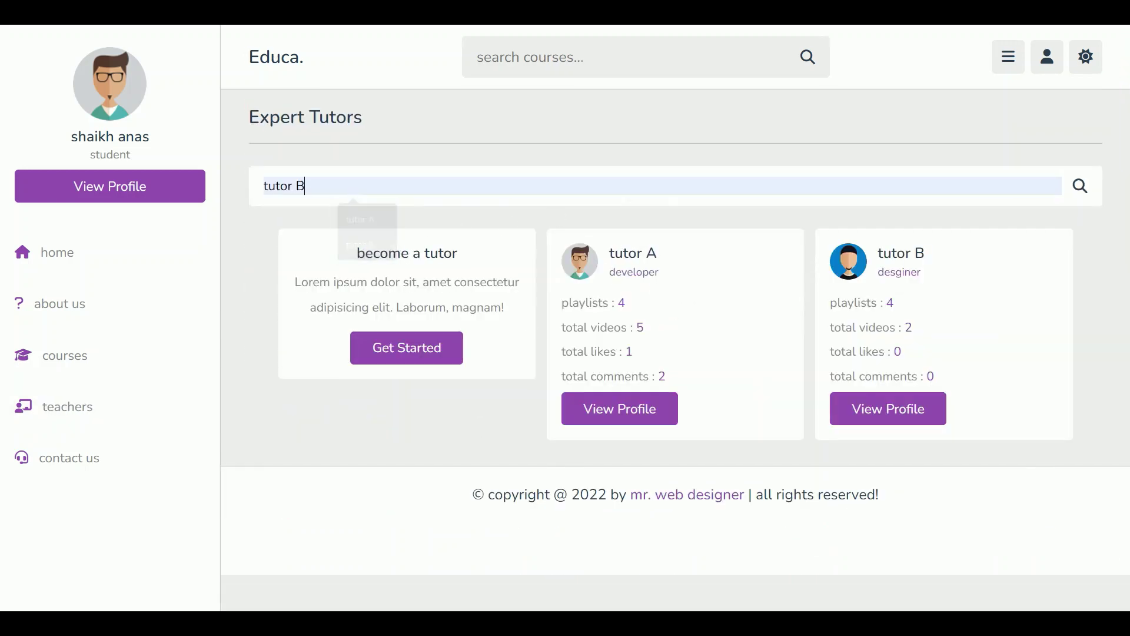
left_click(1081, 187)
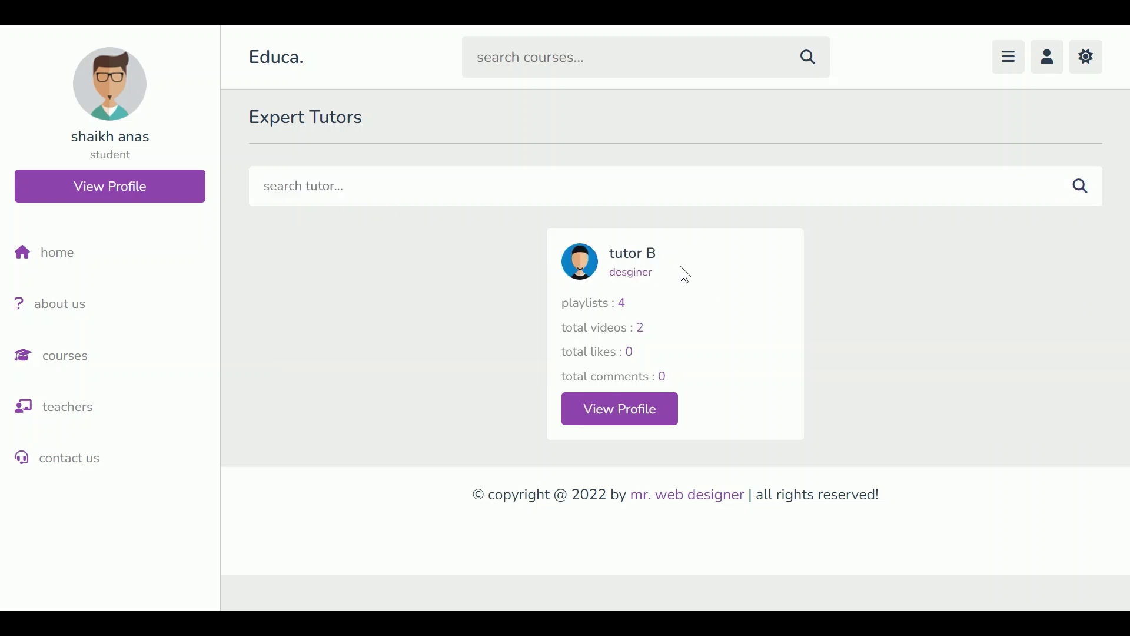
Step: Search the site's courses for "javascript" and for "html"
left_click(559, 57)
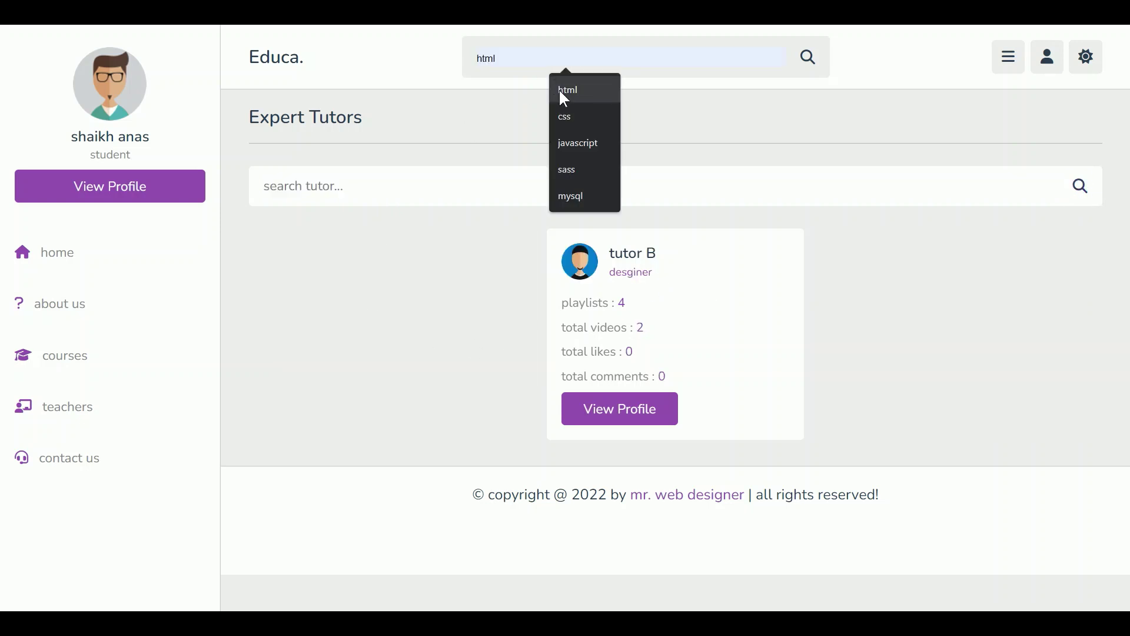
left_click(581, 145)
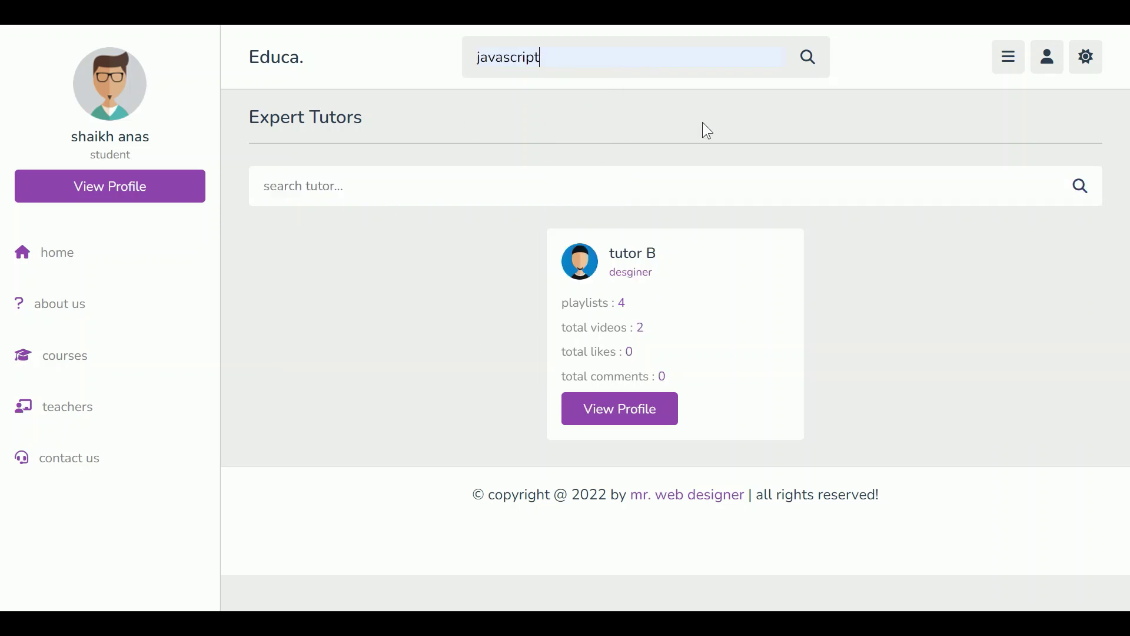
left_click(809, 59)
left_click(565, 57)
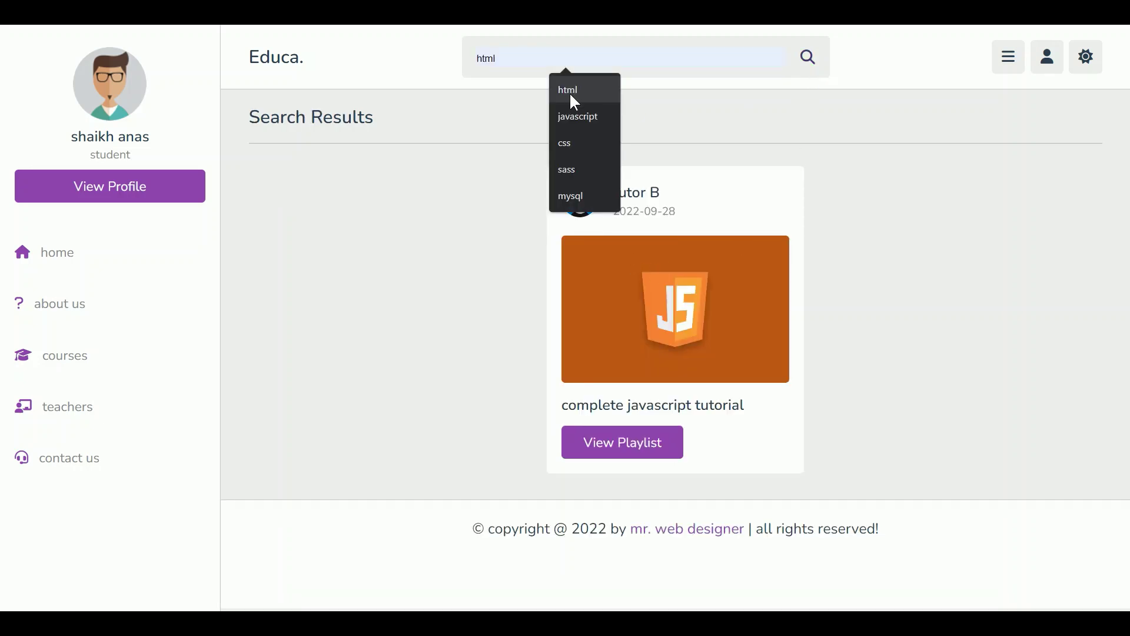
left_click(570, 89)
left_click(808, 57)
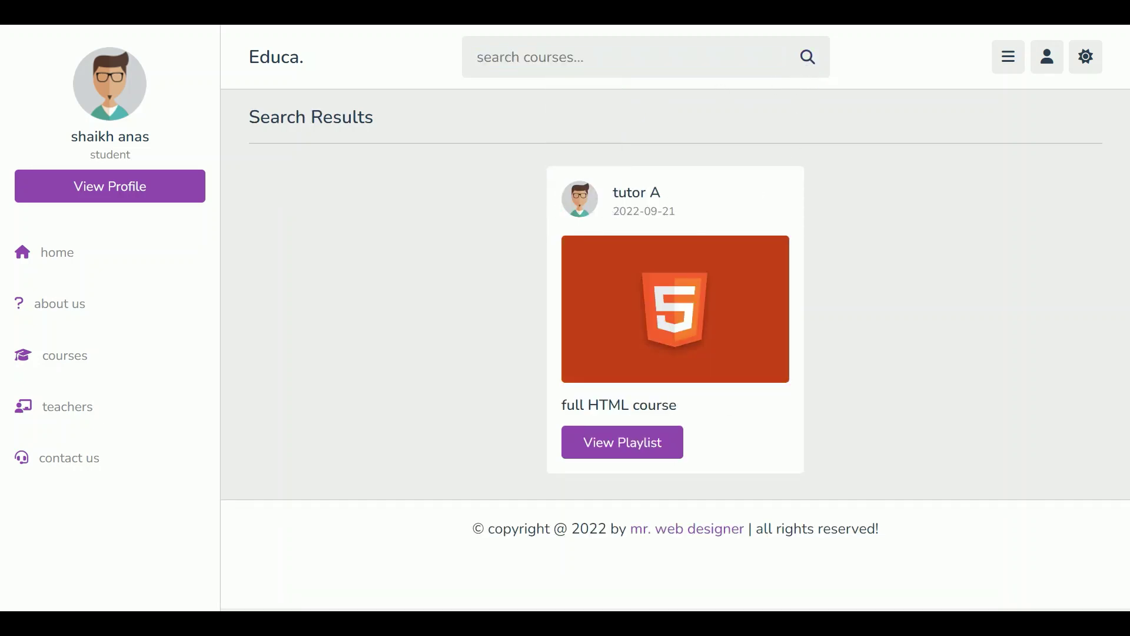
Step: Go to the contact page and fill in the sender's name and e-mail in the get in touch form
left_click(149, 462)
scroll(739, 316, "down", 3)
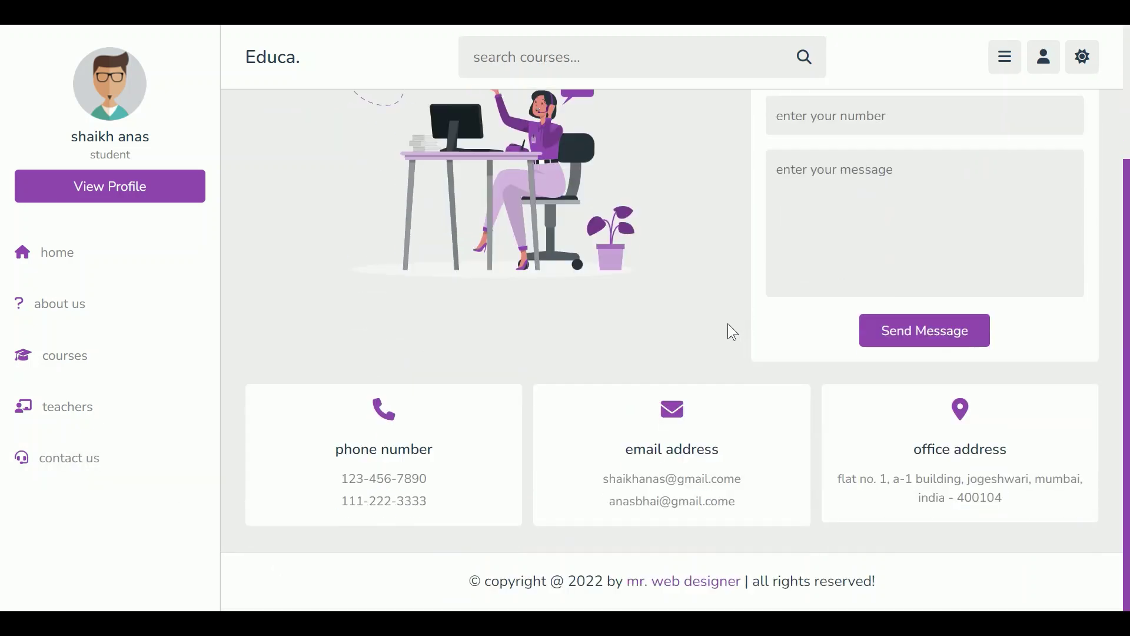
scroll(727, 330, "up", 3)
left_click(857, 180)
left_click(869, 222)
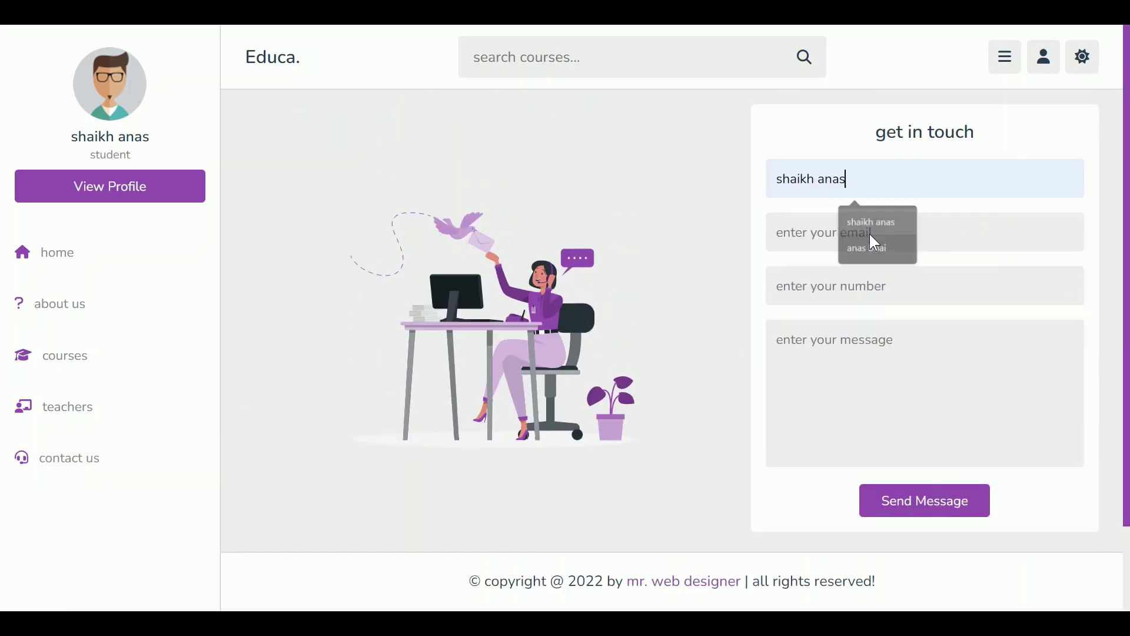
left_click(869, 234)
left_click(884, 268)
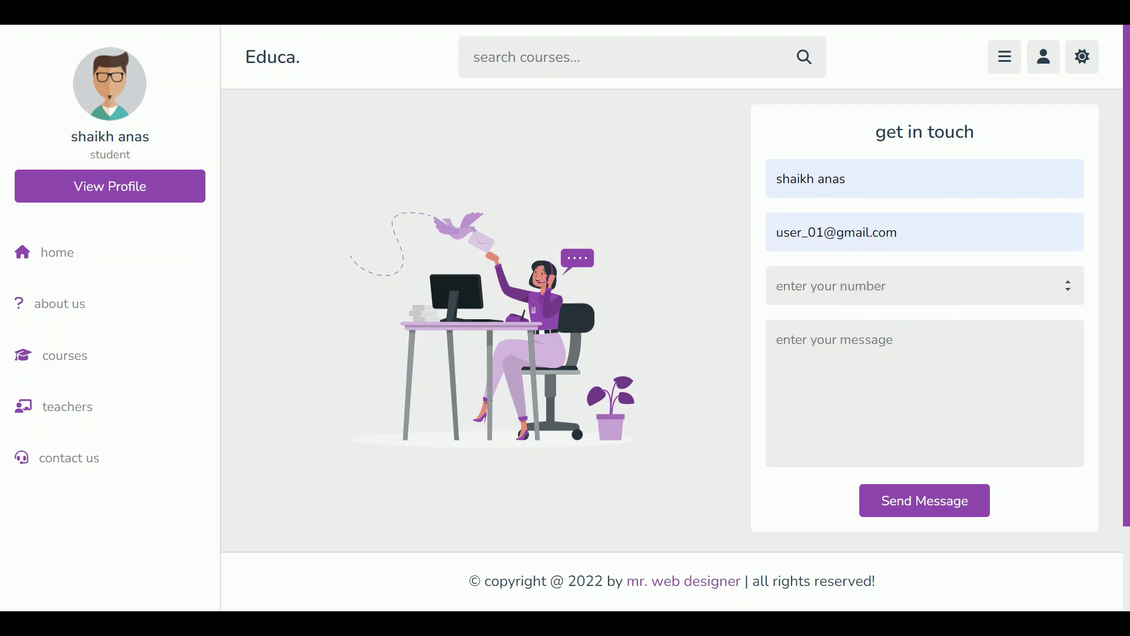
Step: Enter the sender's phone number and the message "hi, hello world", send the message and dismiss the notification
left_click(857, 286)
type("0987654321")
left_click(777, 340)
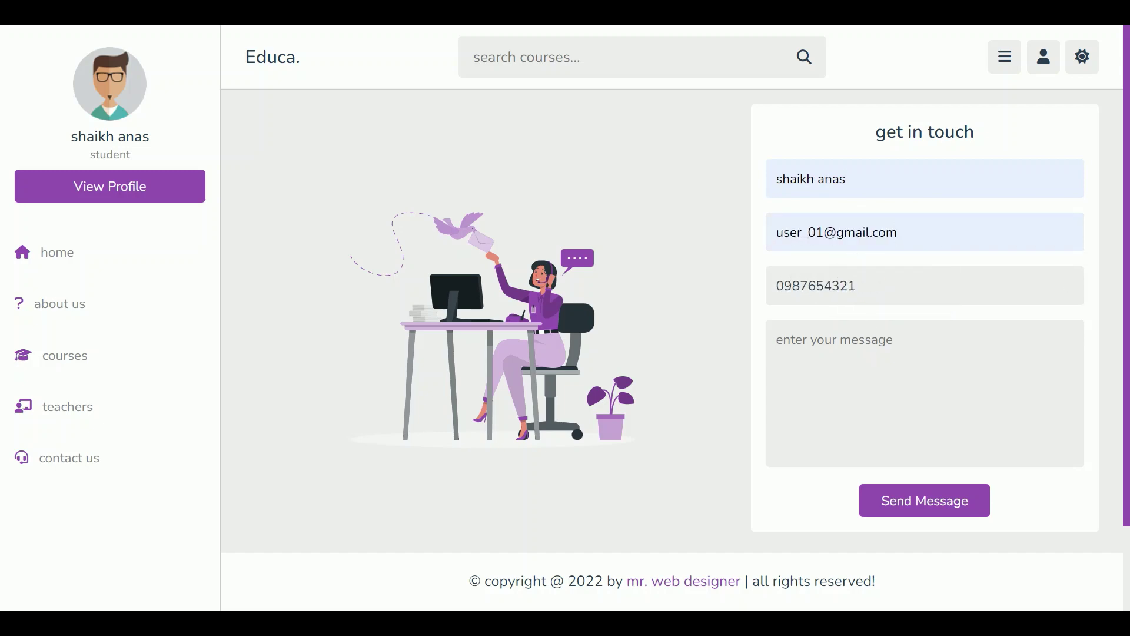
type("hi, hello world")
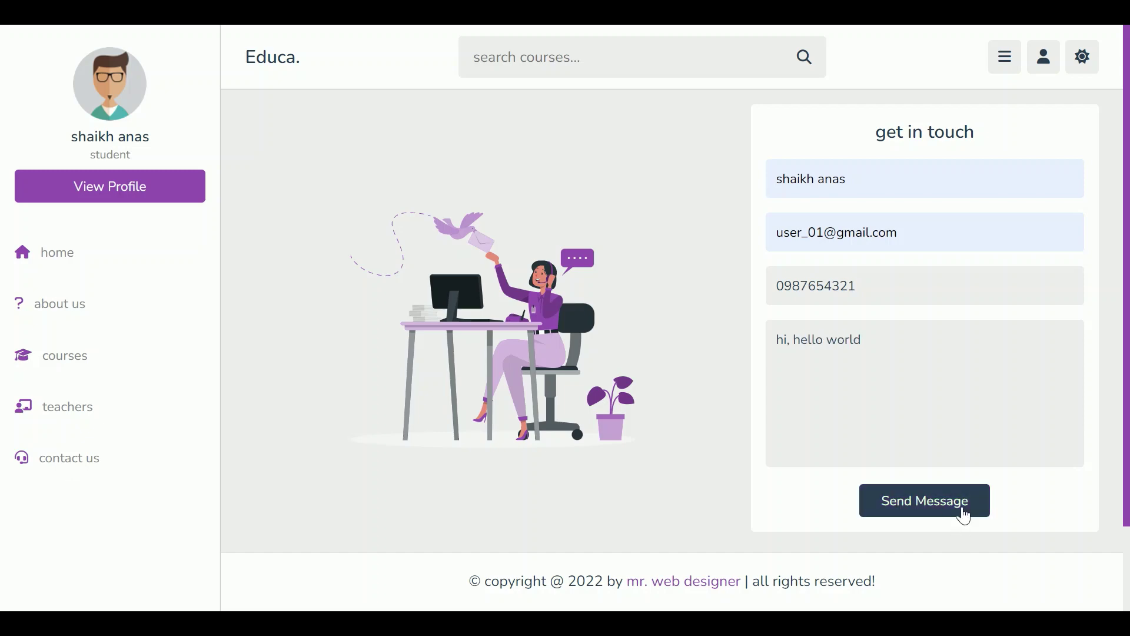
left_click(961, 510)
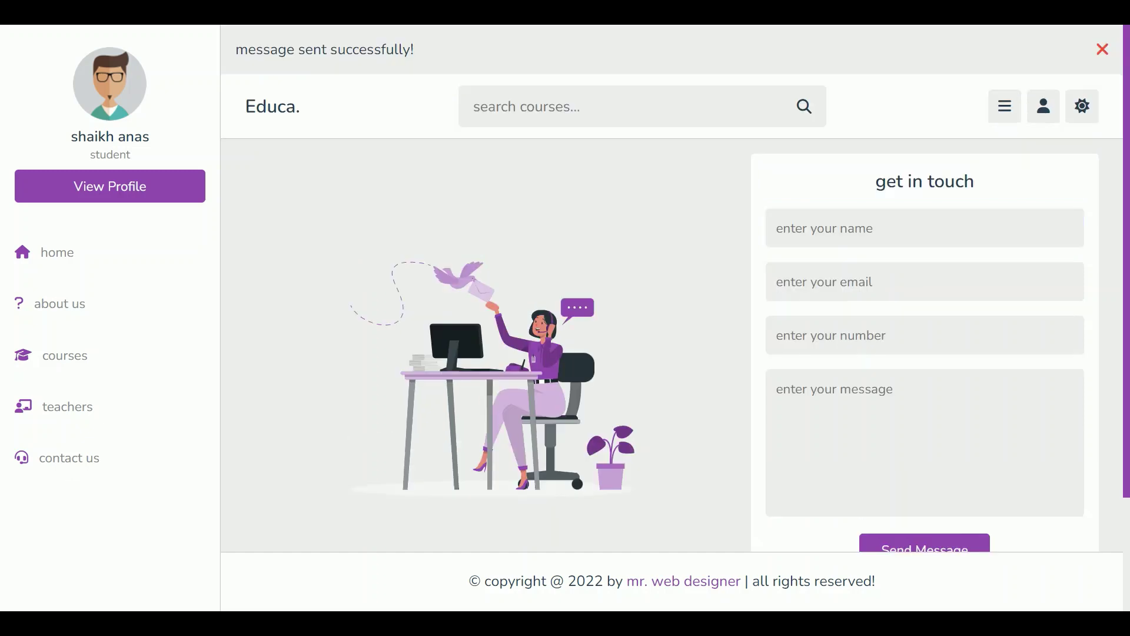
left_click(1104, 49)
left_click_drag(1120, 108, 1093, 383)
scroll(1093, 377, "up", 3)
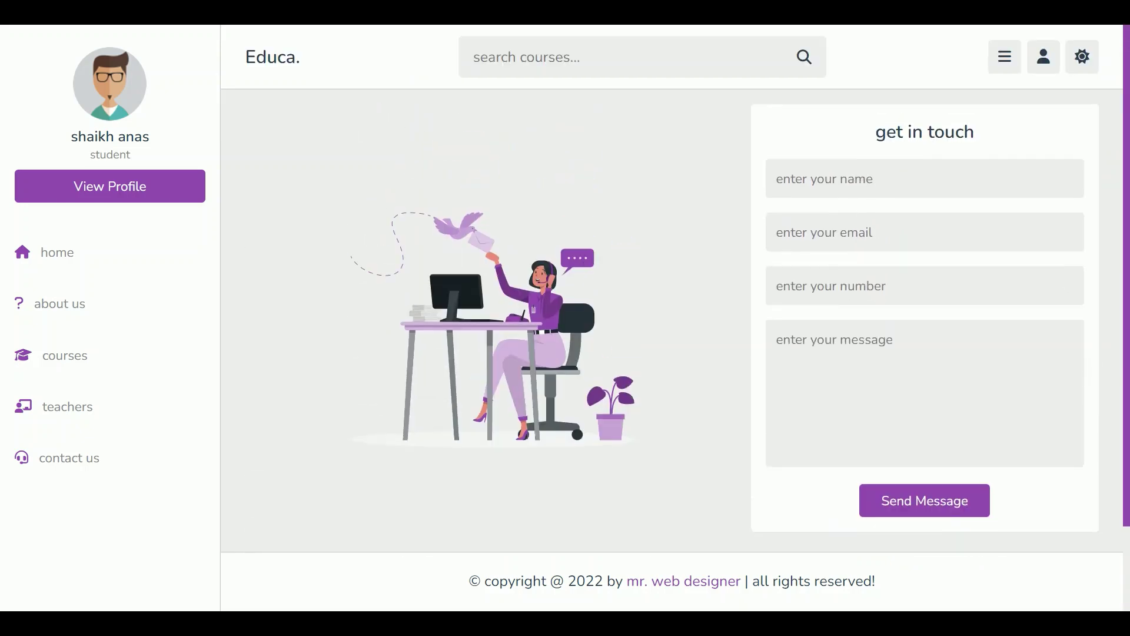
Step: Open the liked videos from the home page and remove HTML video 02 from the likes
left_click(76, 255)
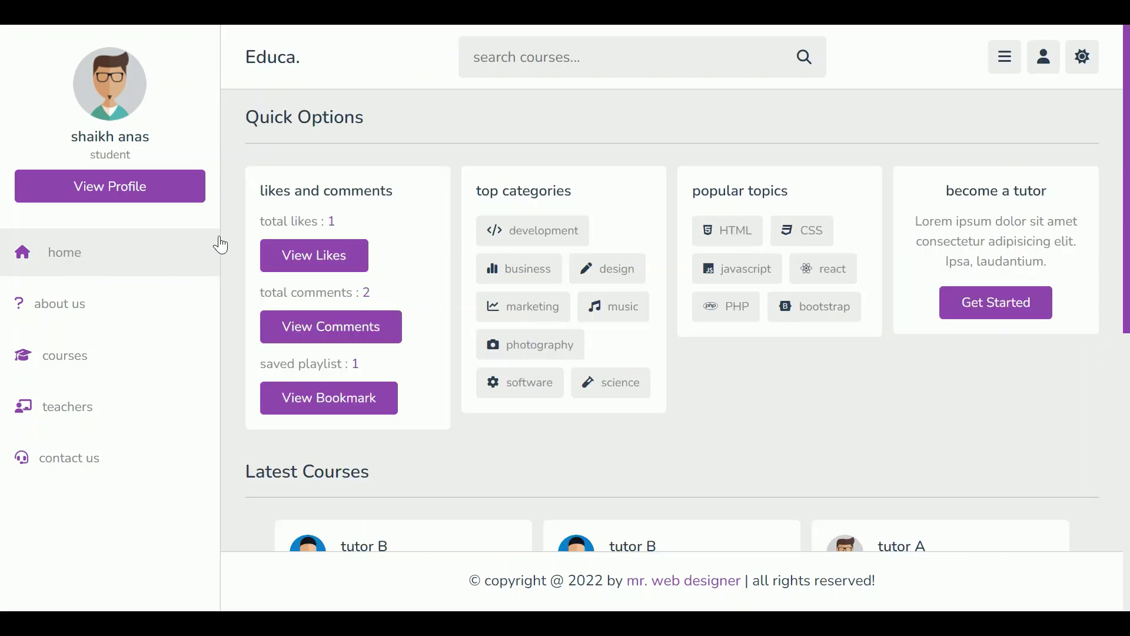
left_click(358, 264)
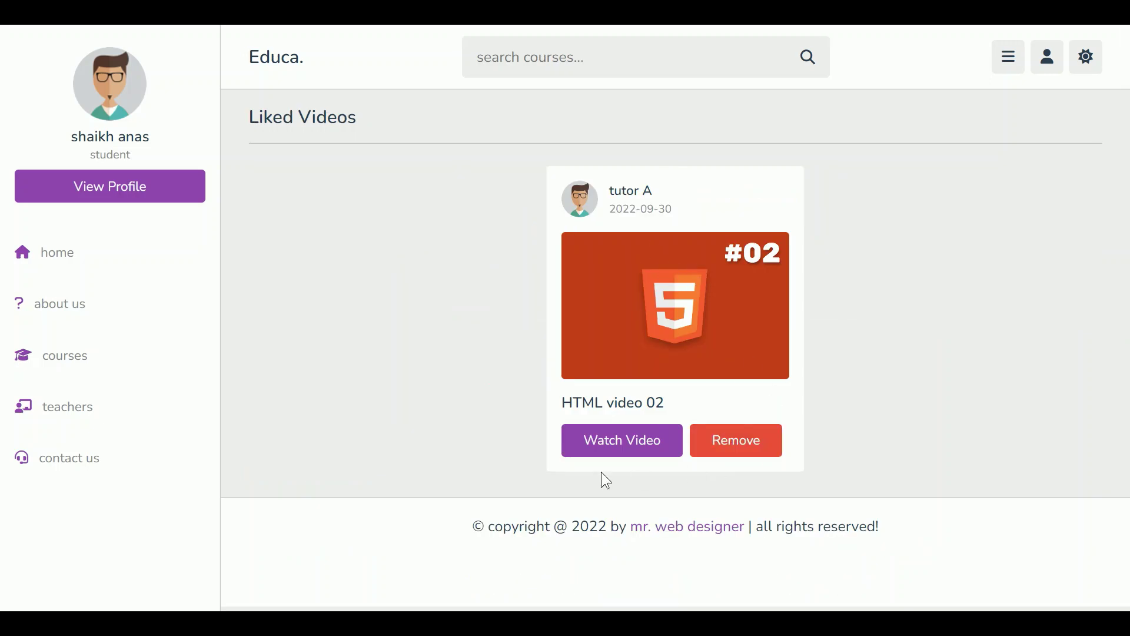
left_click(758, 450)
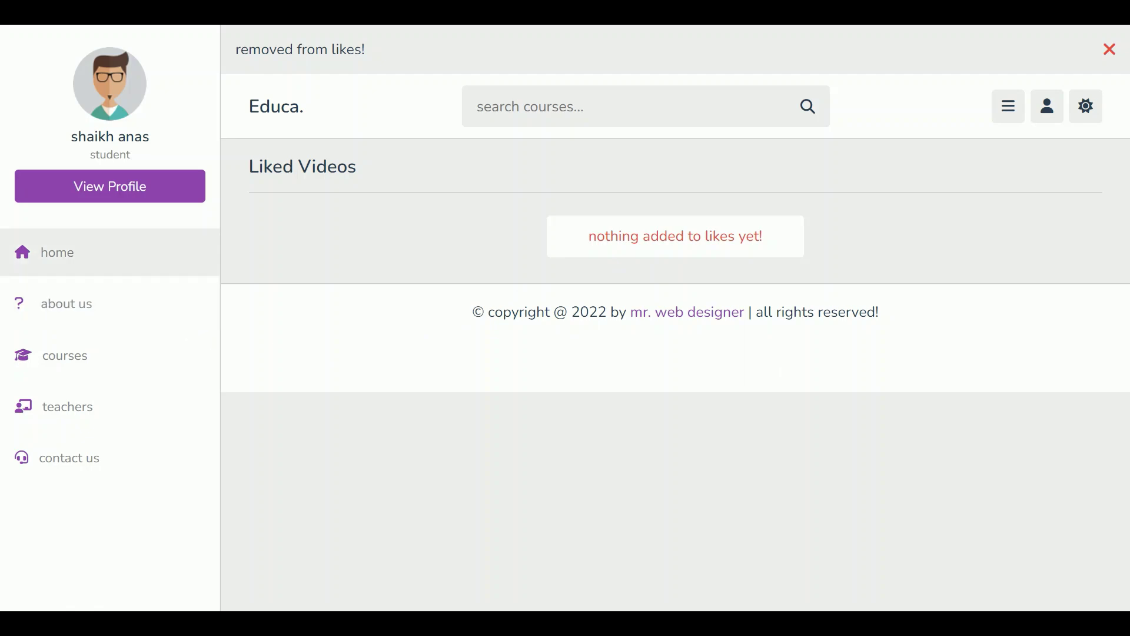
Step: Review the student's own comments and the bookmarked playlists, opening each list from the home page's quick options
left_click(201, 254)
left_click(380, 336)
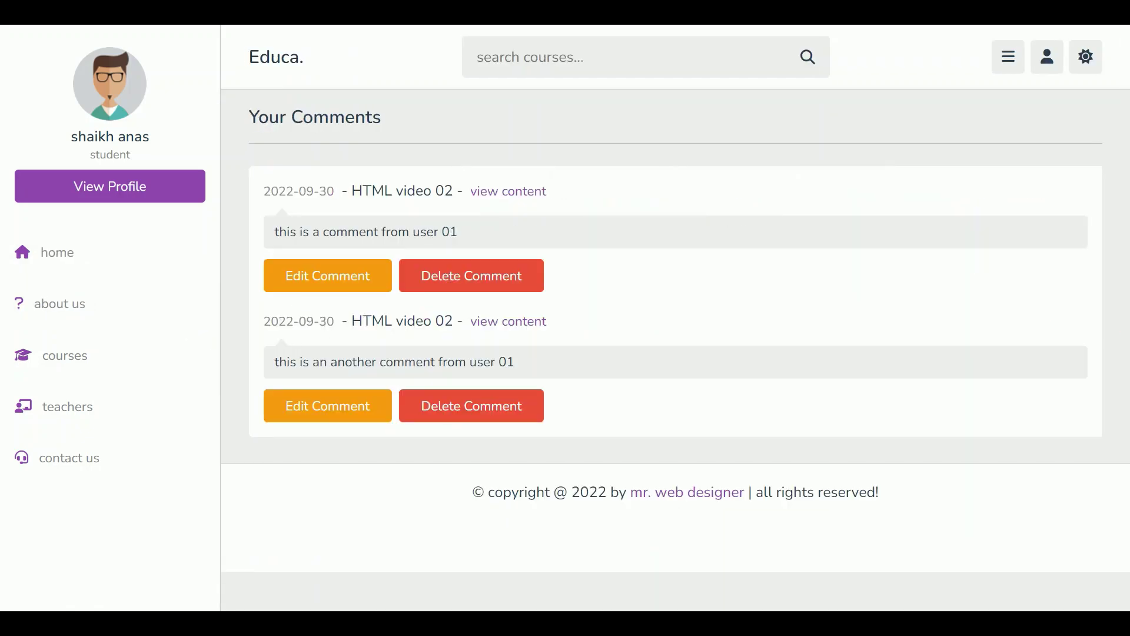
left_click(309, 277)
left_click(368, 360)
left_click(151, 270)
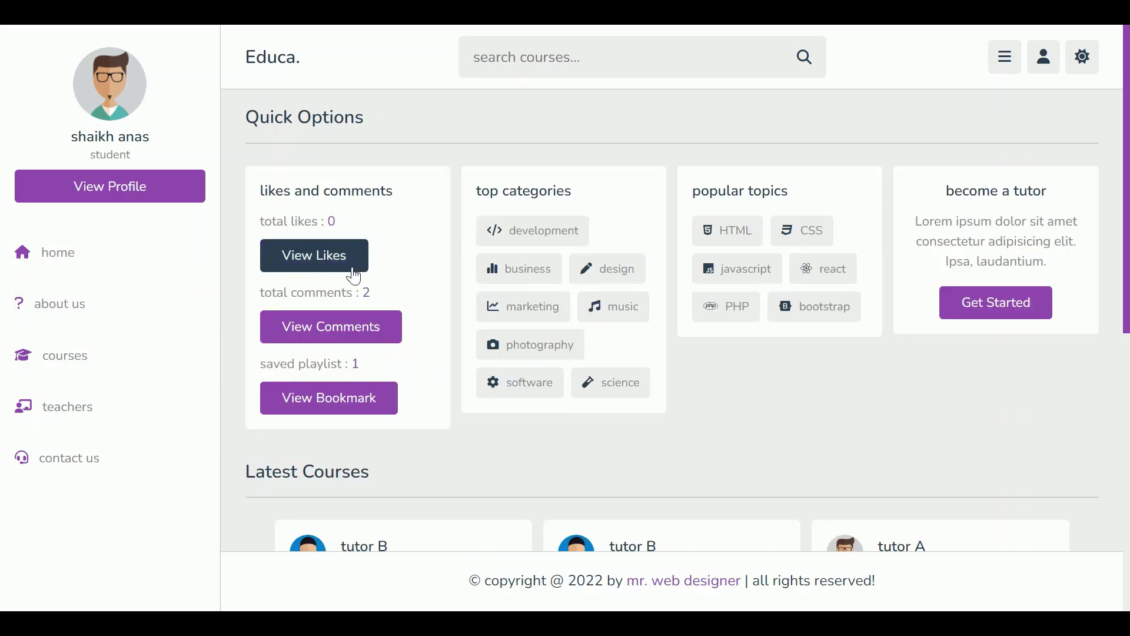
left_click(353, 403)
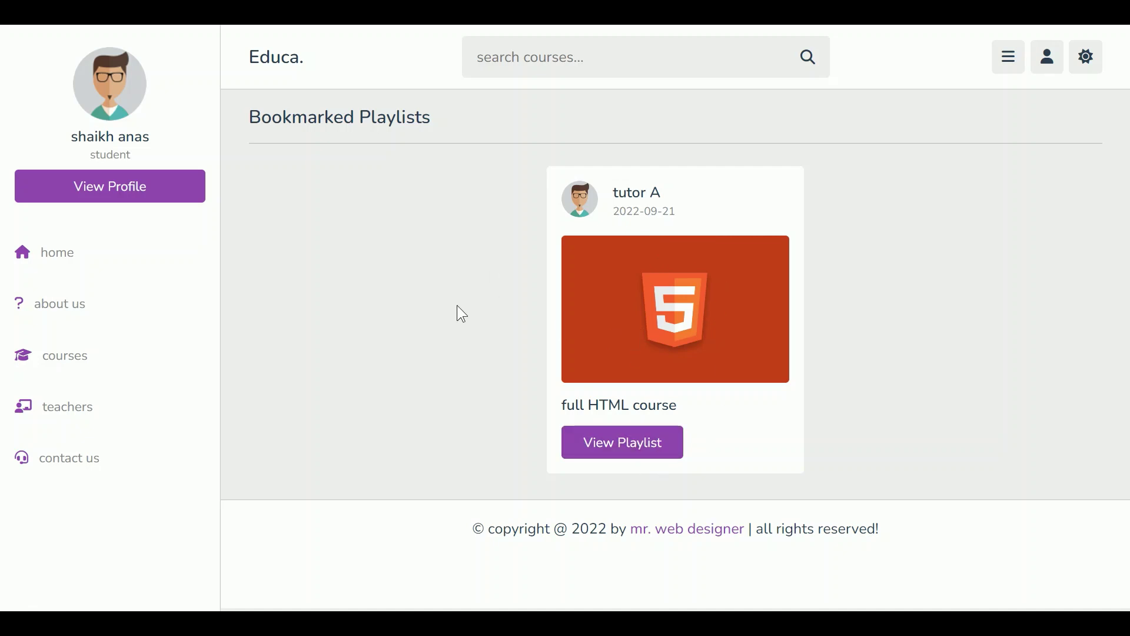
Step: Open the registration form from the home page and fill in the new student's name and e-mail
left_click(126, 260)
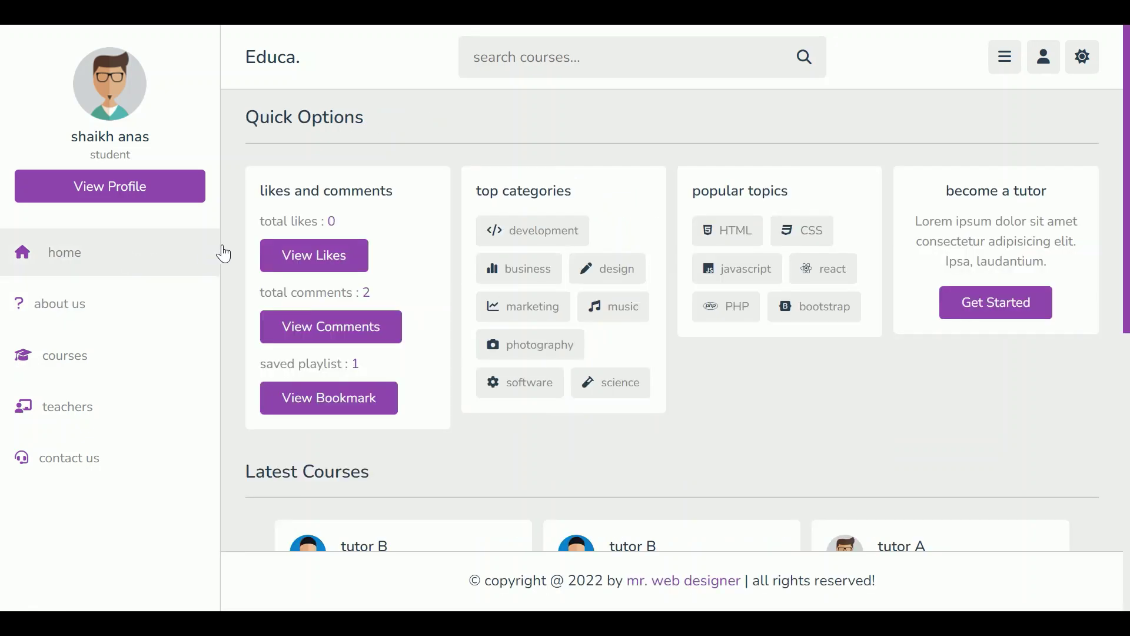
left_click(1043, 57)
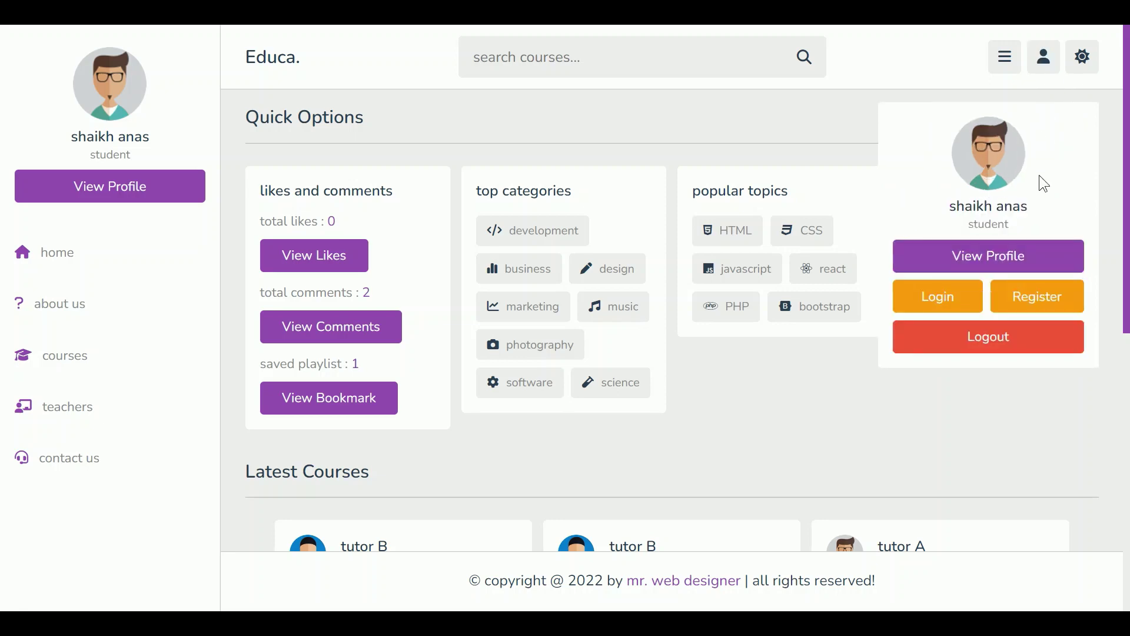
left_click(1069, 294)
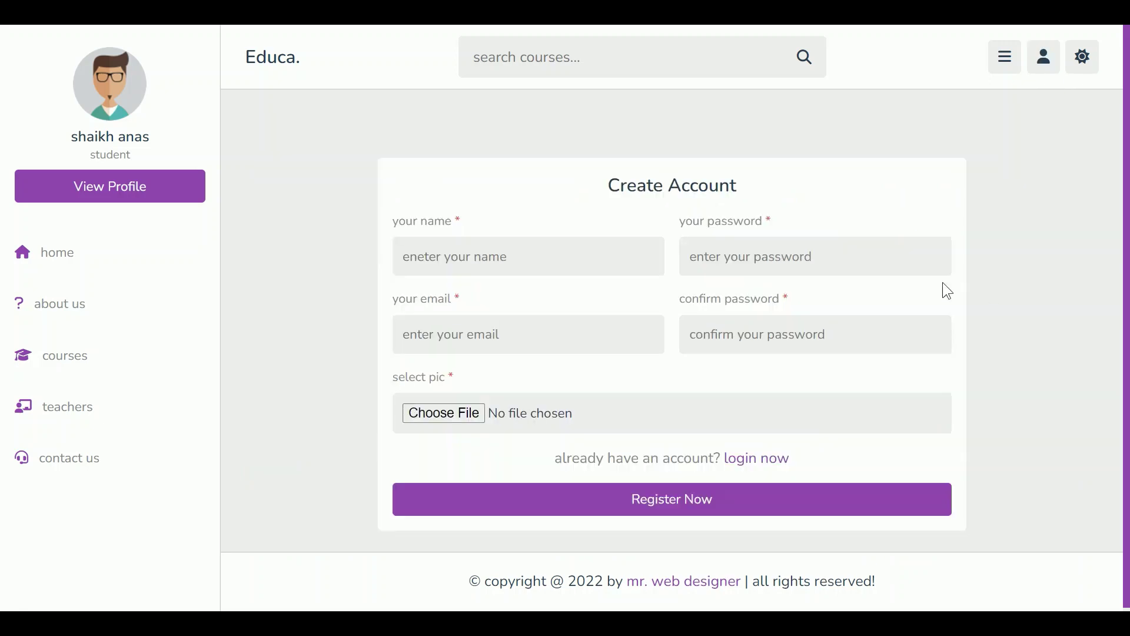
left_click(507, 257)
left_click(538, 327)
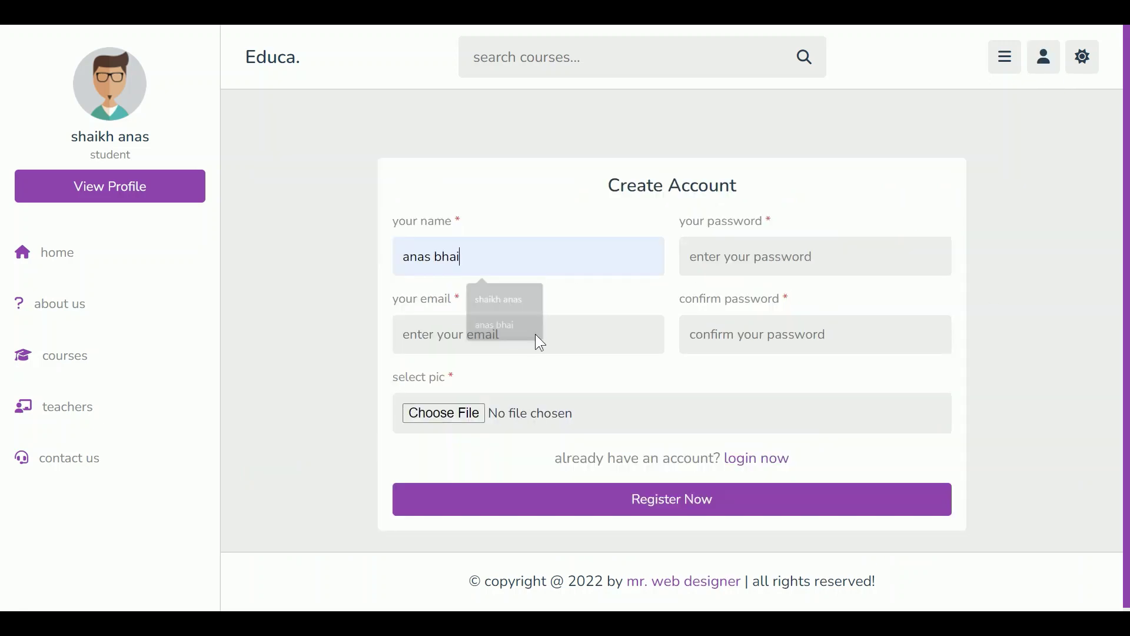
left_click(535, 334)
left_click(530, 411)
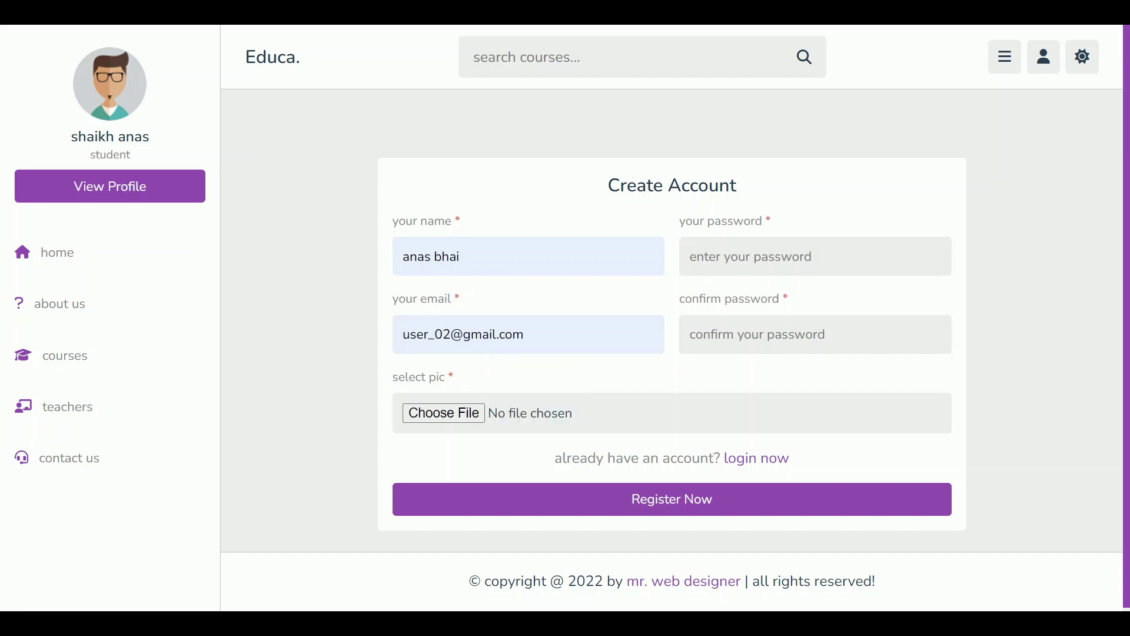
Step: Enter the account password and repeat it in the confirmation field of the registration form
key("Tab")
type("123")
key("Tab")
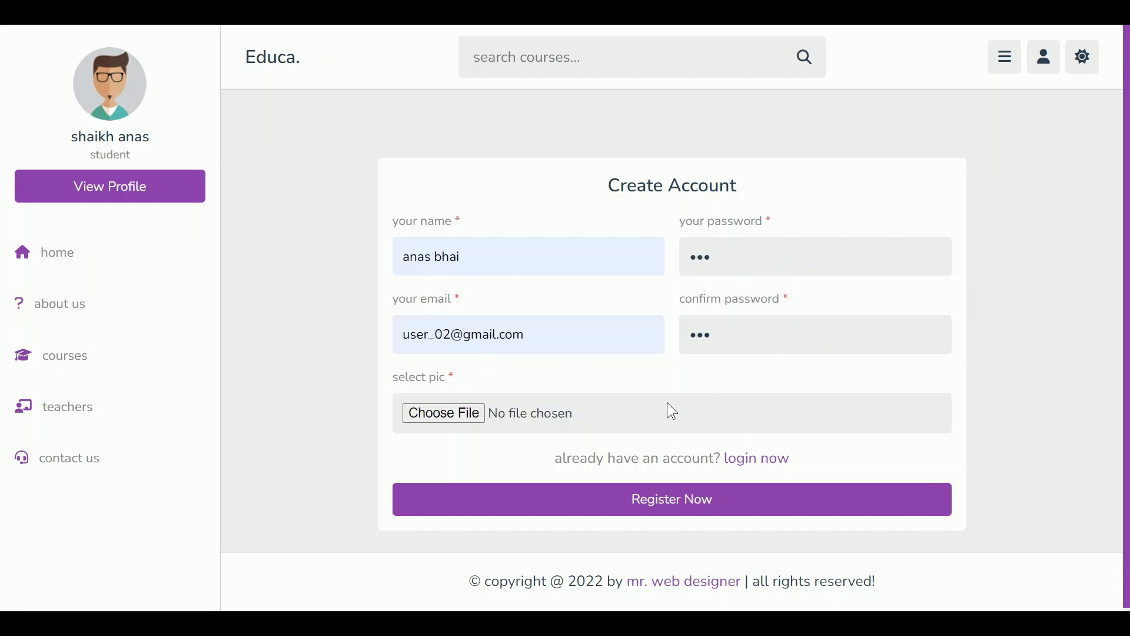
Step: Choose the image pic-2 from project_assets as the profile picture and register the new account
left_click(668, 410)
left_click(269, 168)
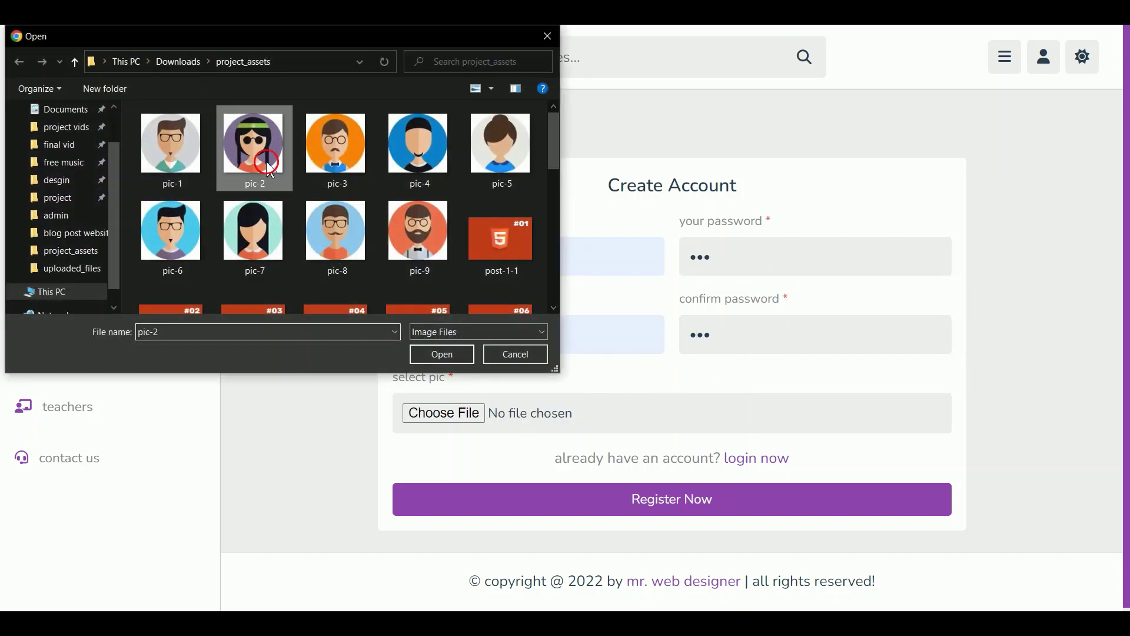
double_click(270, 167)
left_click(518, 494)
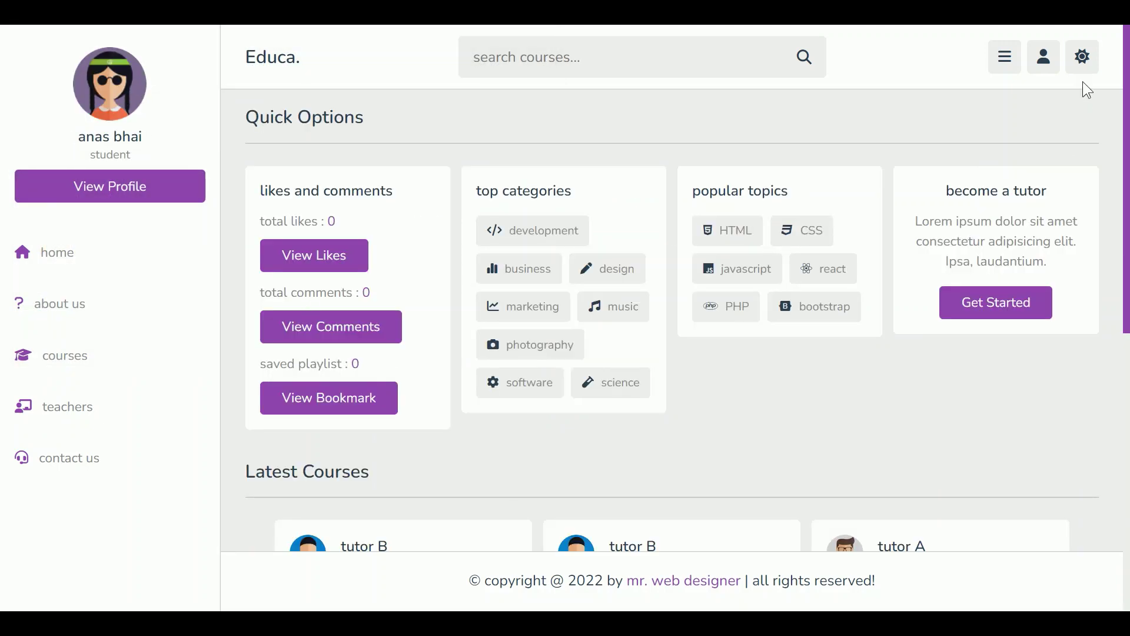
Step: Switch the site to dark mode and open the full HTML course playlist from the complete list of courses
left_click(1085, 59)
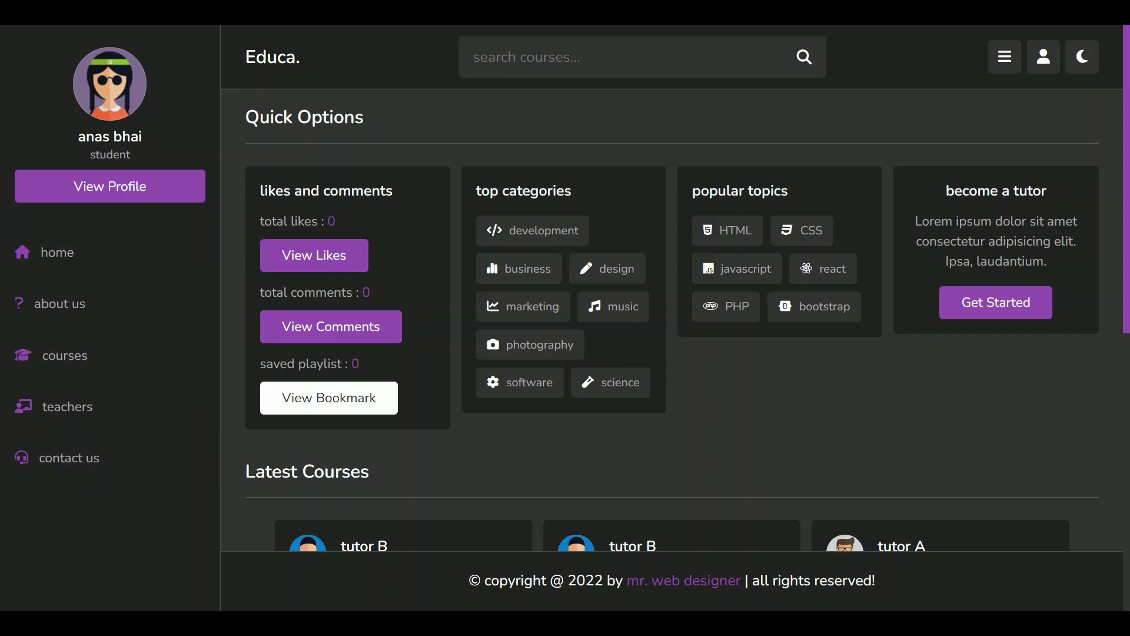
scroll(1047, 278, "down", 10)
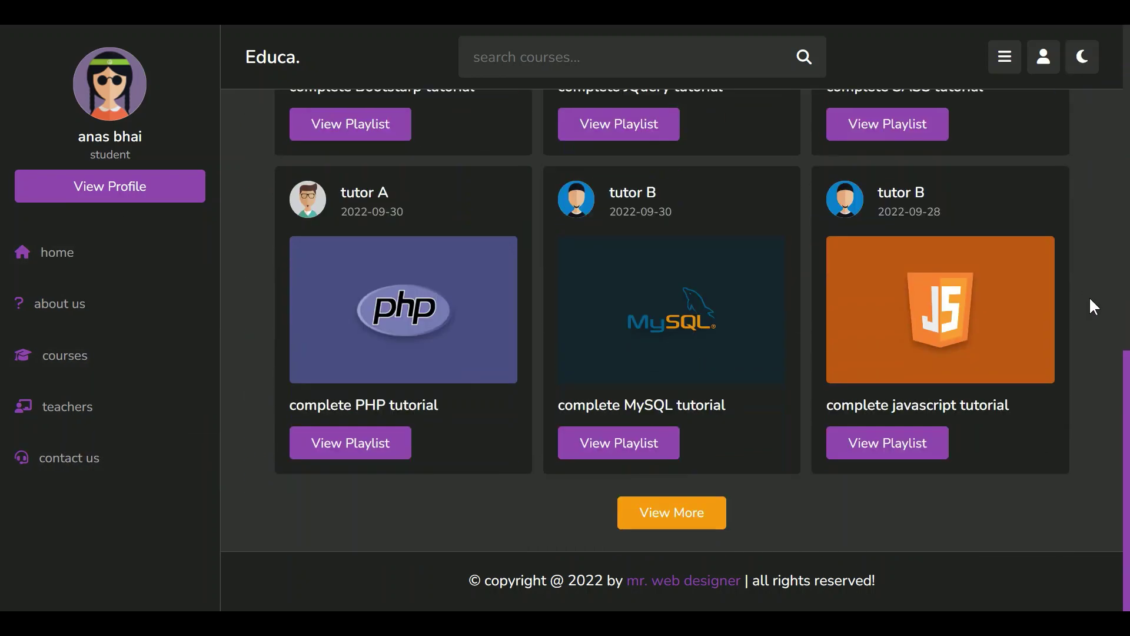
left_click(704, 507)
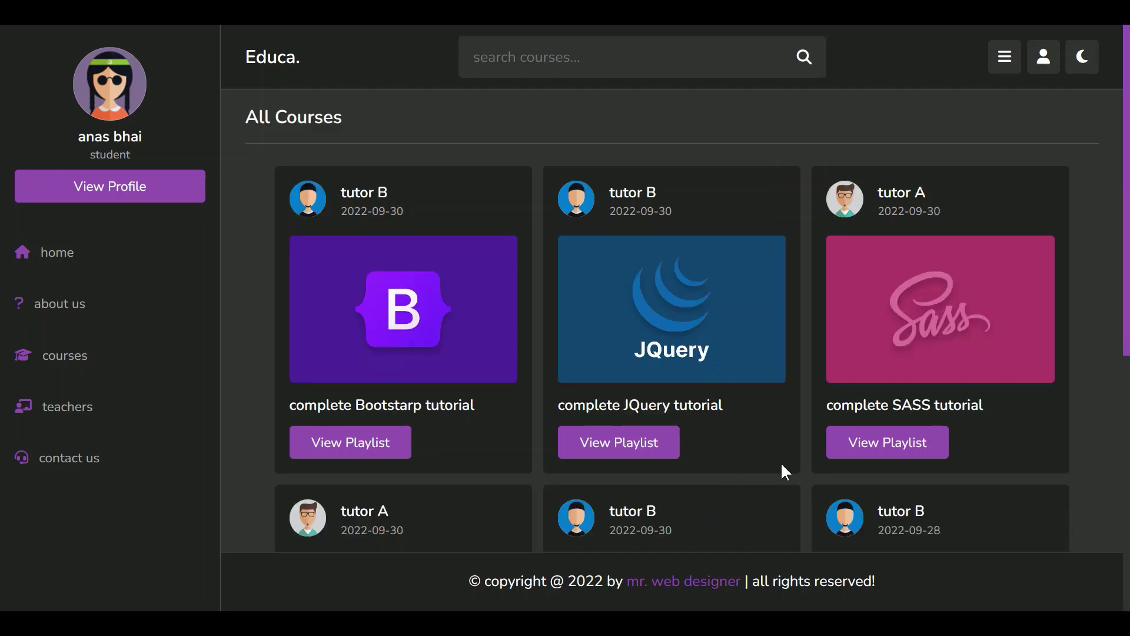
scroll(1041, 353, "down", 6)
scroll(977, 371, "down", 3)
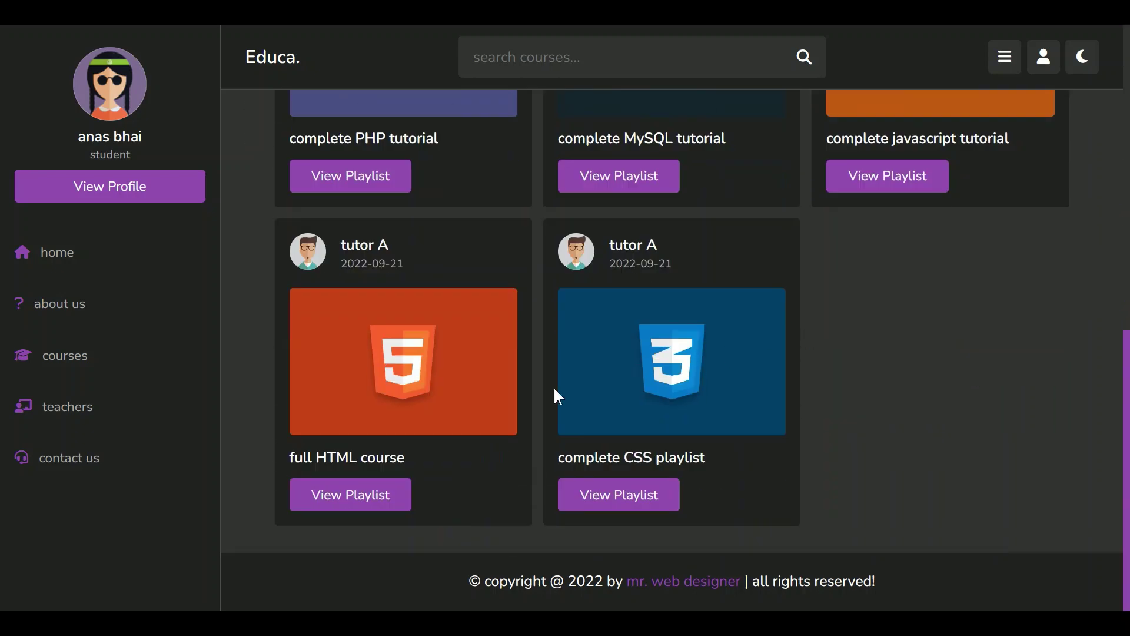
left_click(378, 494)
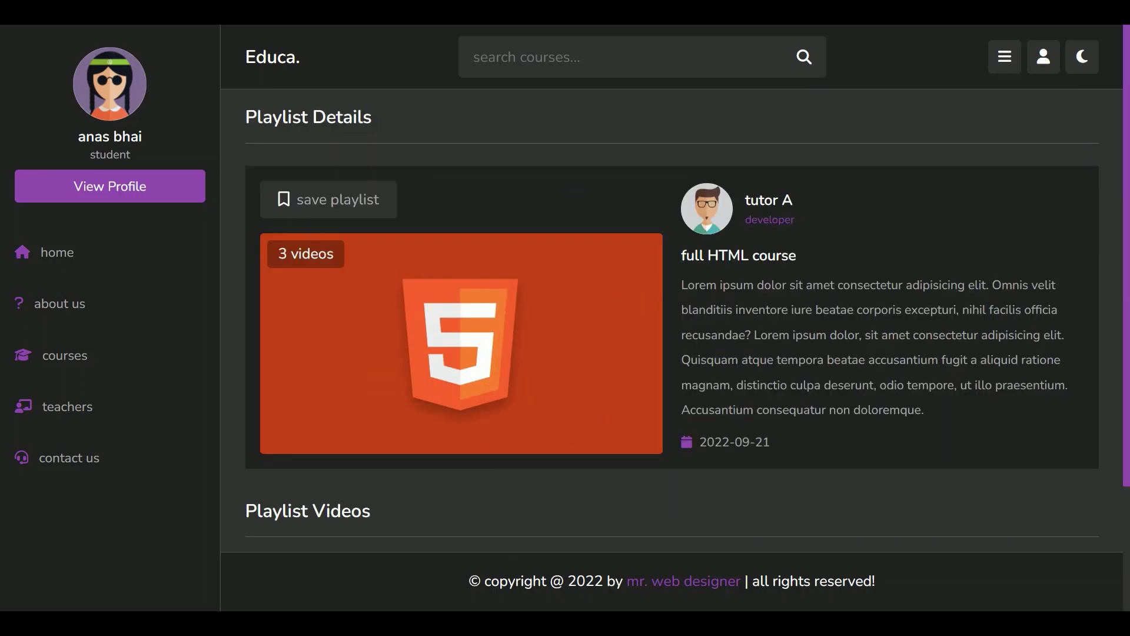
Step: Save the full HTML course playlist, and open and like its HTML video 02
left_click(329, 200)
scroll(849, 303, "down", 4)
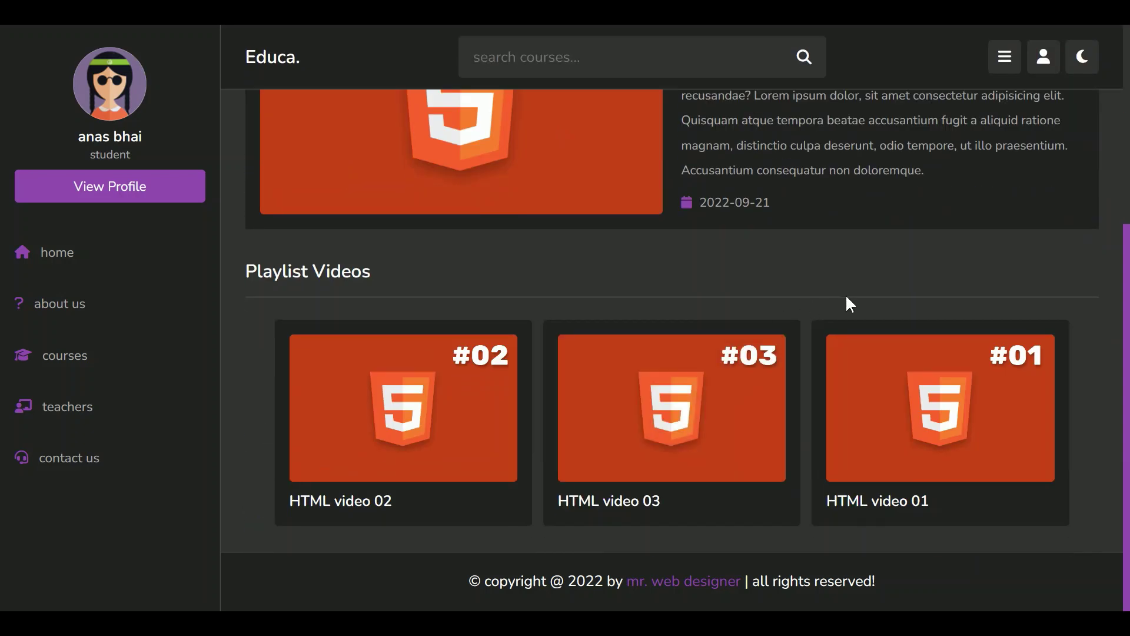
left_click(471, 439)
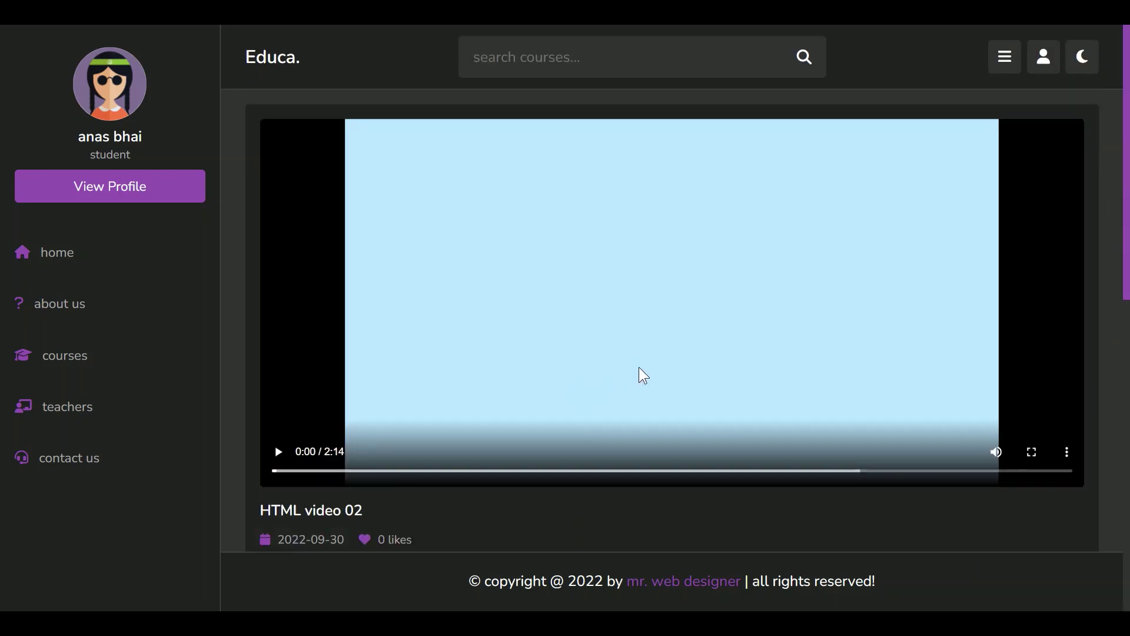
scroll(643, 375, "down", 5)
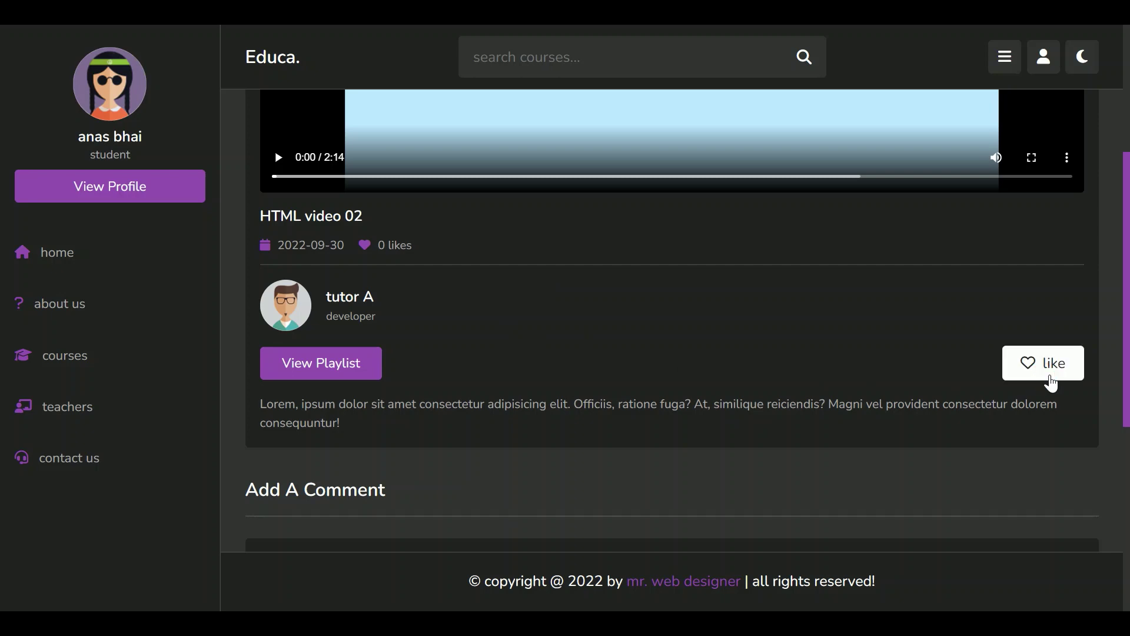
left_click(1041, 363)
Step: Add the comment "this is a comment from user 02" to HTML video 02 and check the user comments
scroll(959, 357, "down", 5)
scroll(948, 361, "down", 10)
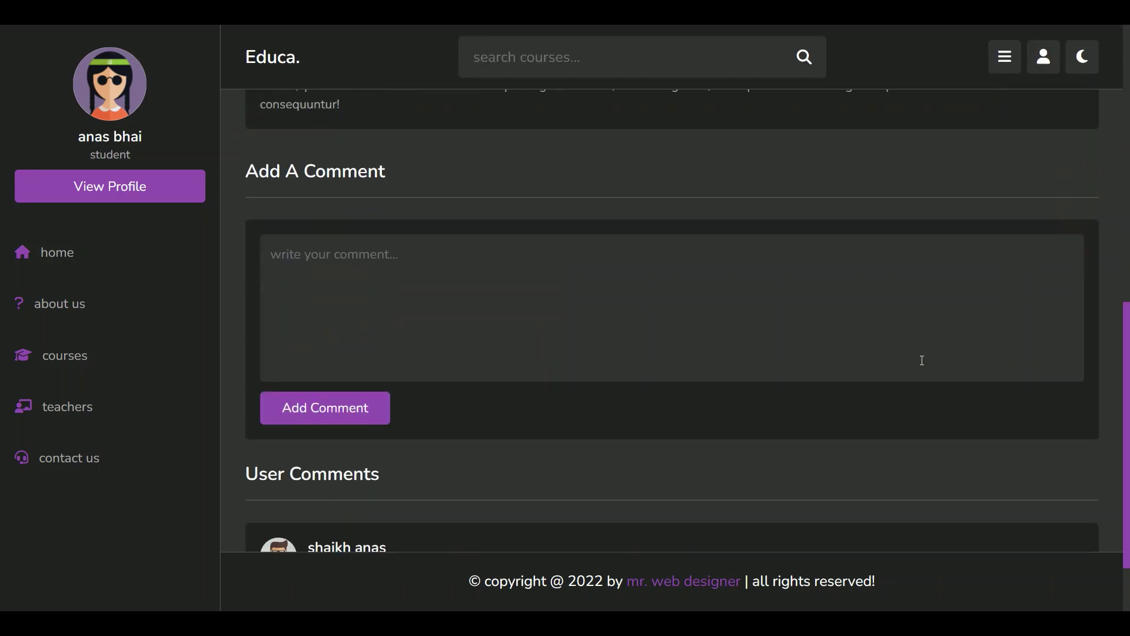
scroll(408, 171, "up", 1)
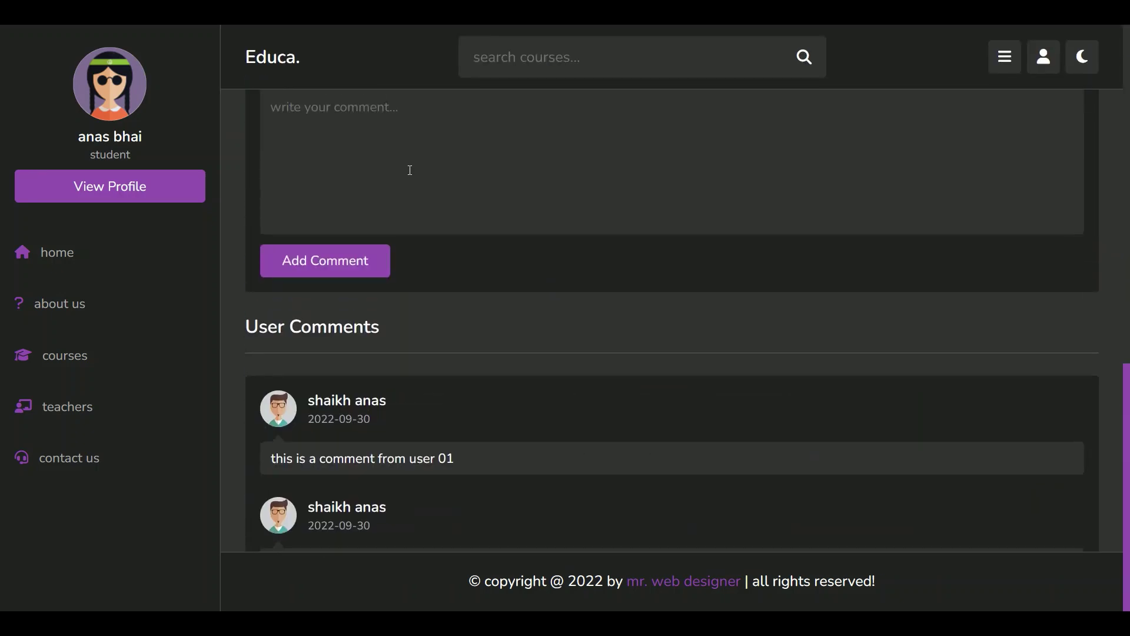
left_click(408, 171)
type("this is a comment from user 01")
scroll(459, 180, "up", 3)
key("BackSpace")
type("2")
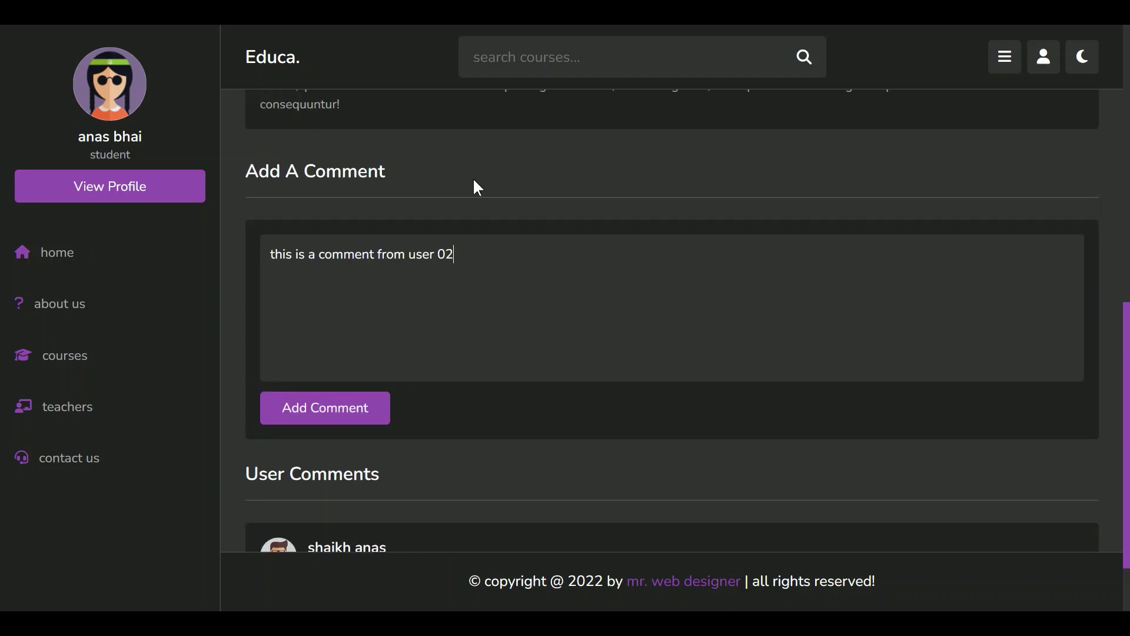
left_click(379, 411)
scroll(472, 357, "down", 10)
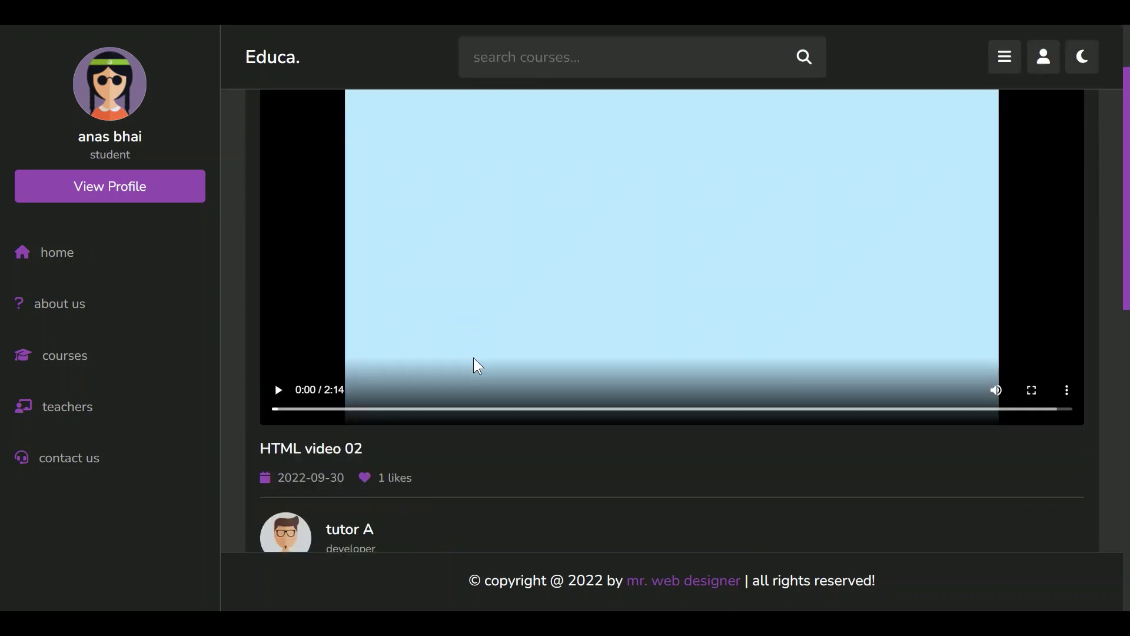
scroll(488, 356, "down", 5)
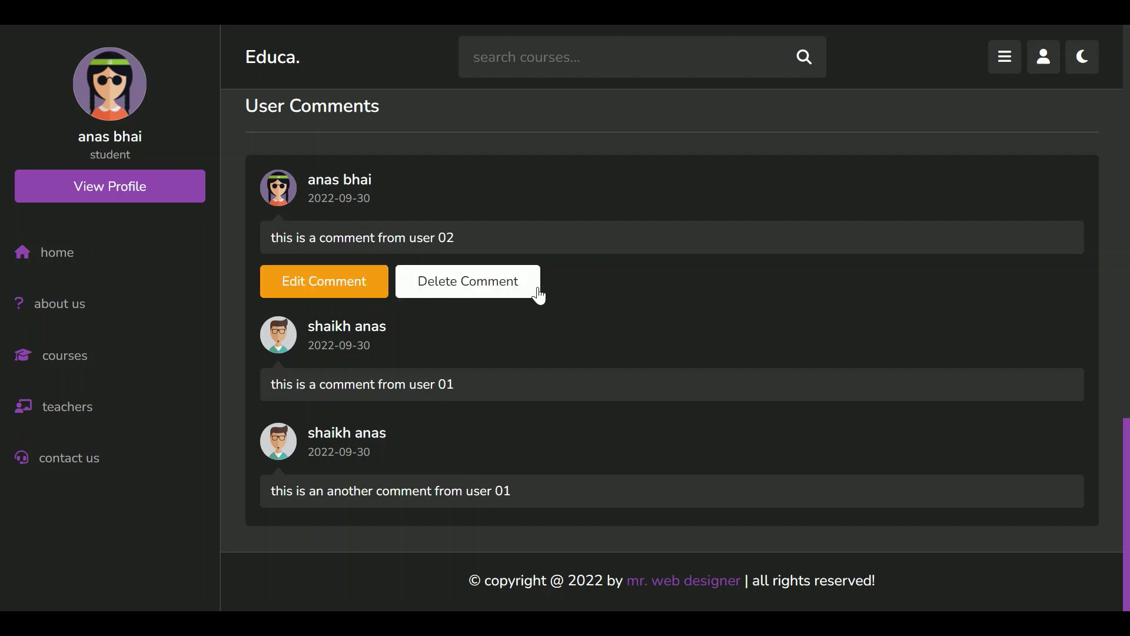
scroll(588, 293, "up", 2)
scroll(629, 285, "up", 10)
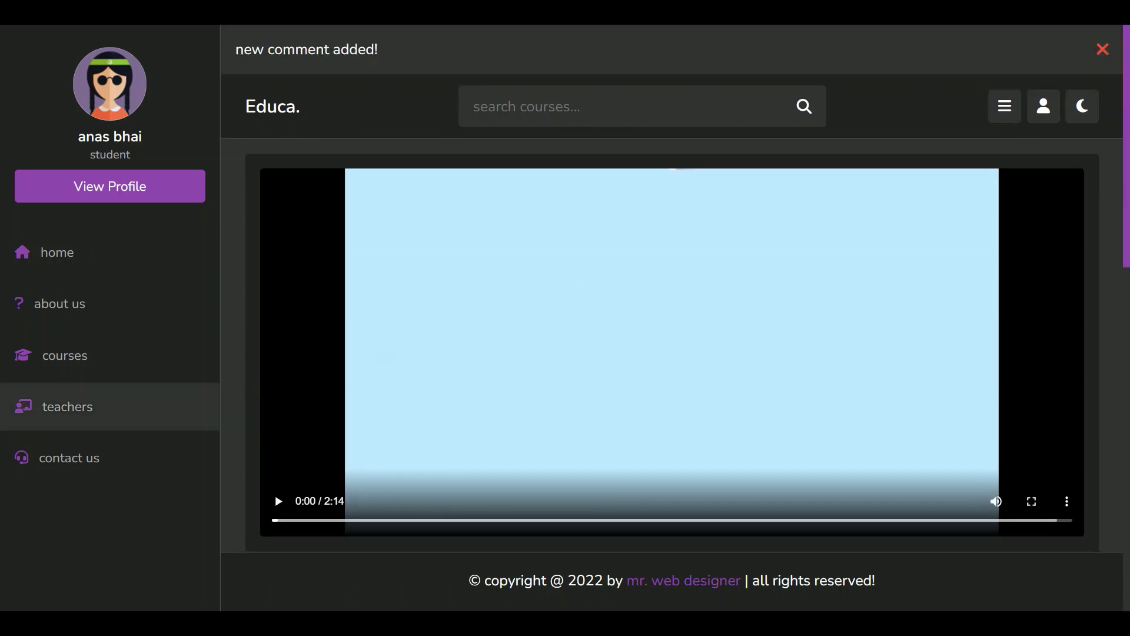
Step: Look through tutor B's profile and courses from the teachers page, and look over the contact page
left_click(109, 427)
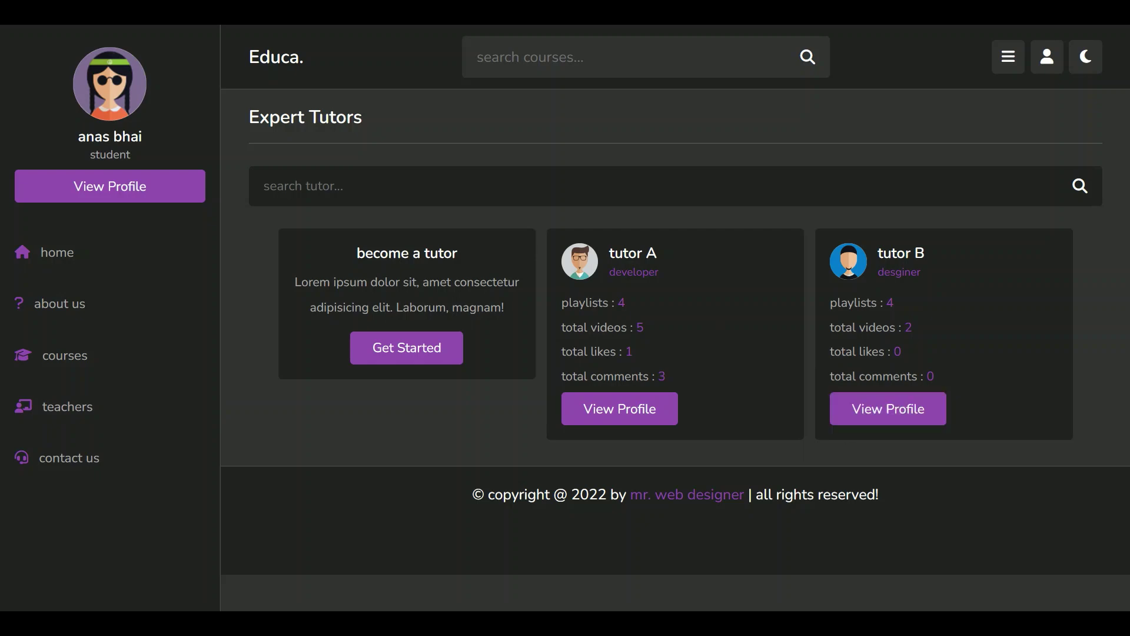
left_click(888, 414)
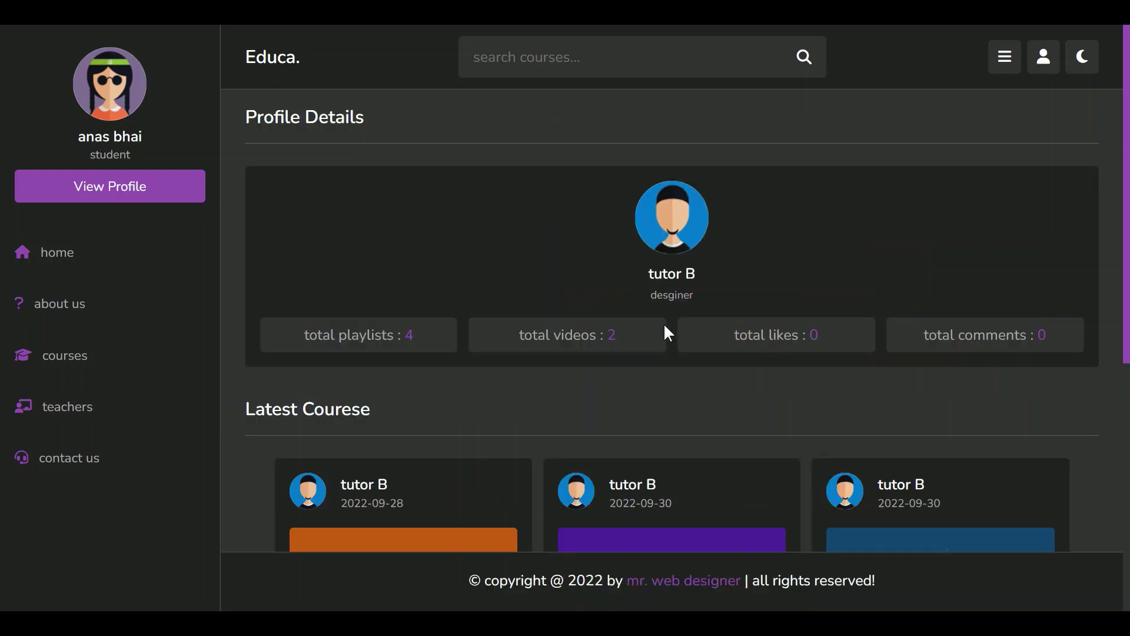
scroll(970, 302, "down", 8)
scroll(1014, 308, "up", 6)
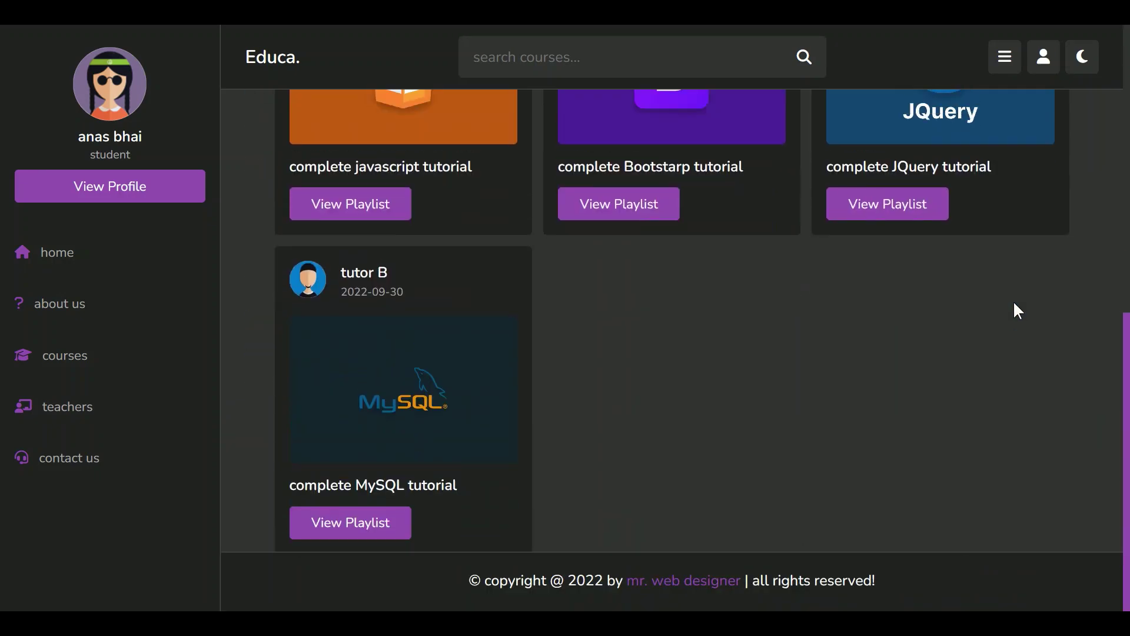
scroll(1010, 304, "up", 2)
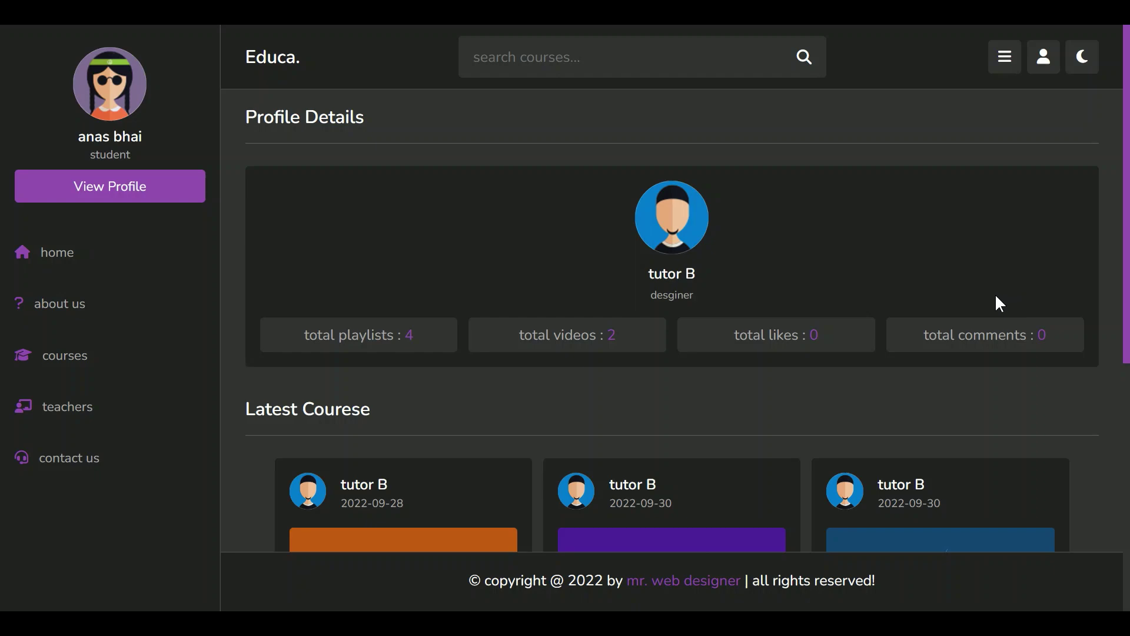
left_click(157, 454)
scroll(994, 305, "down", 3)
scroll(1037, 304, "up", 3)
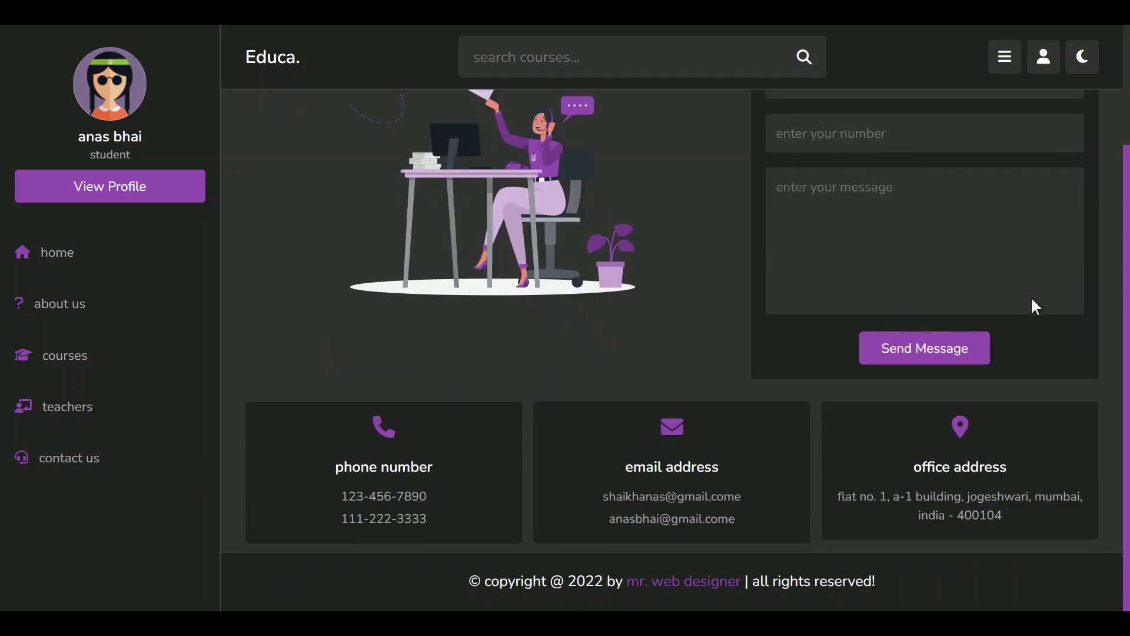
Step: Look over the home page's quick options and latest courses, view the student's own profile and return home
left_click(182, 268)
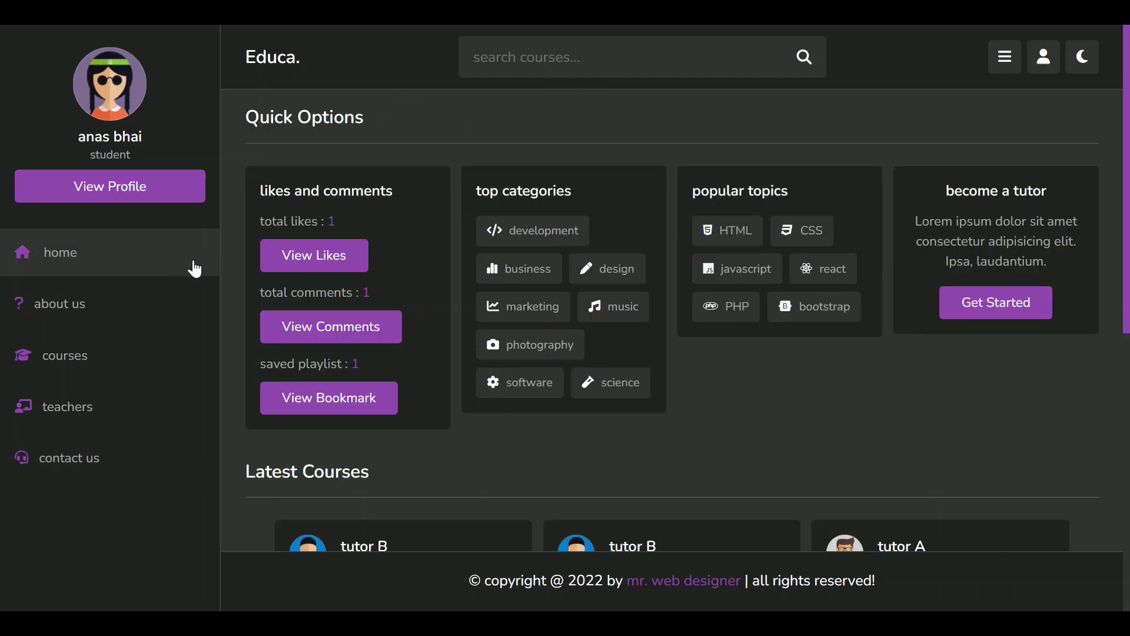
scroll(1047, 306, "down", 10)
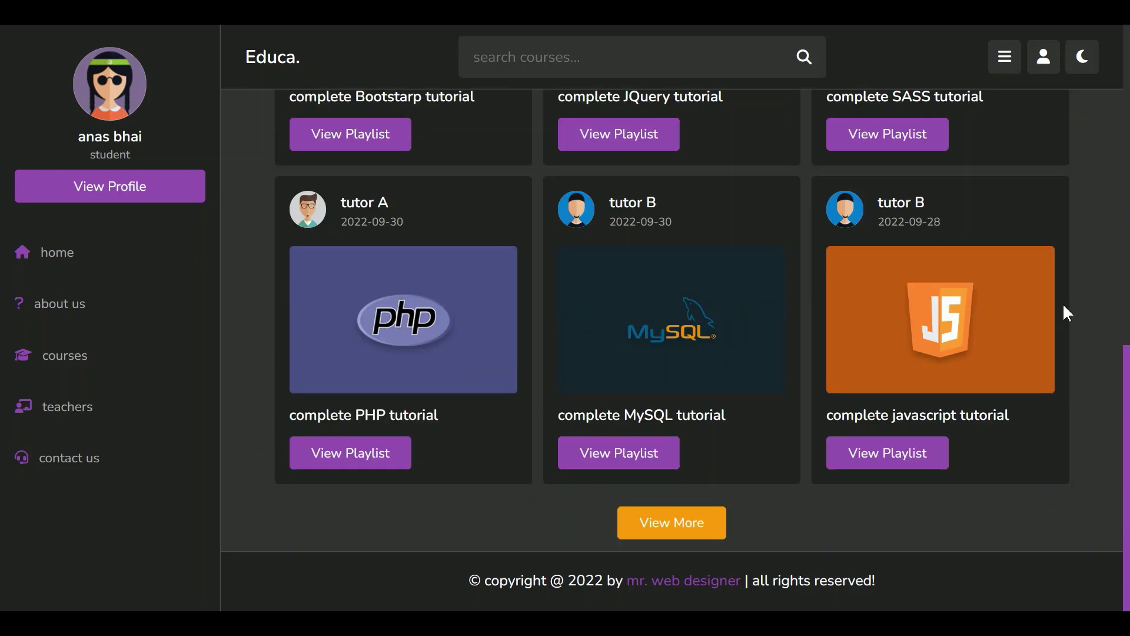
scroll(1061, 296, "up", 8)
scroll(982, 288, "up", 3)
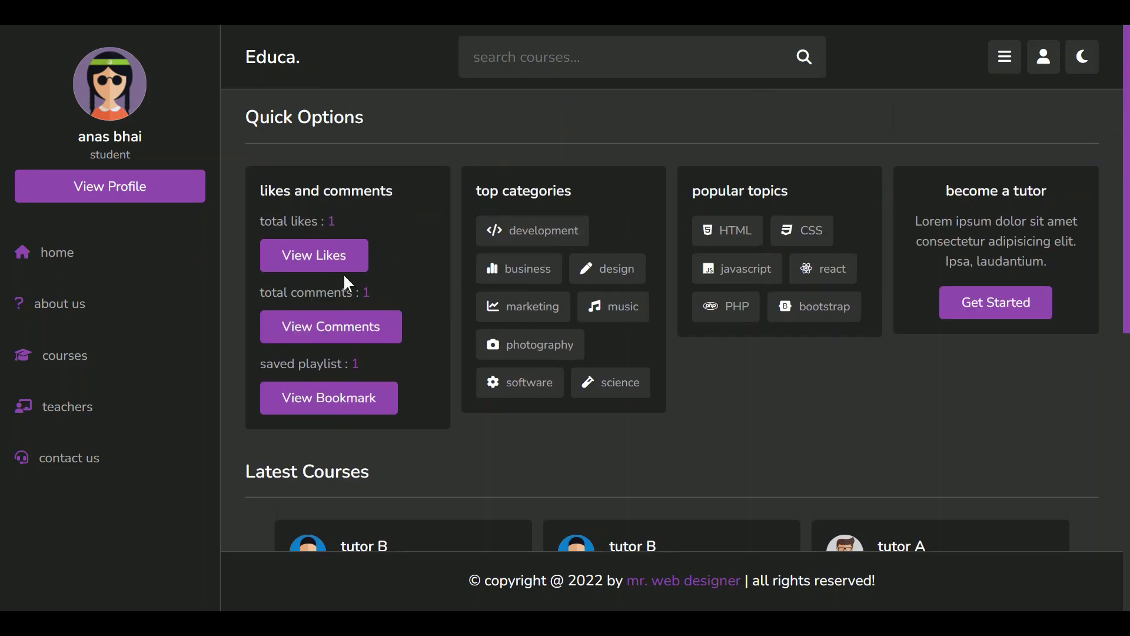
left_click(158, 199)
left_click(116, 257)
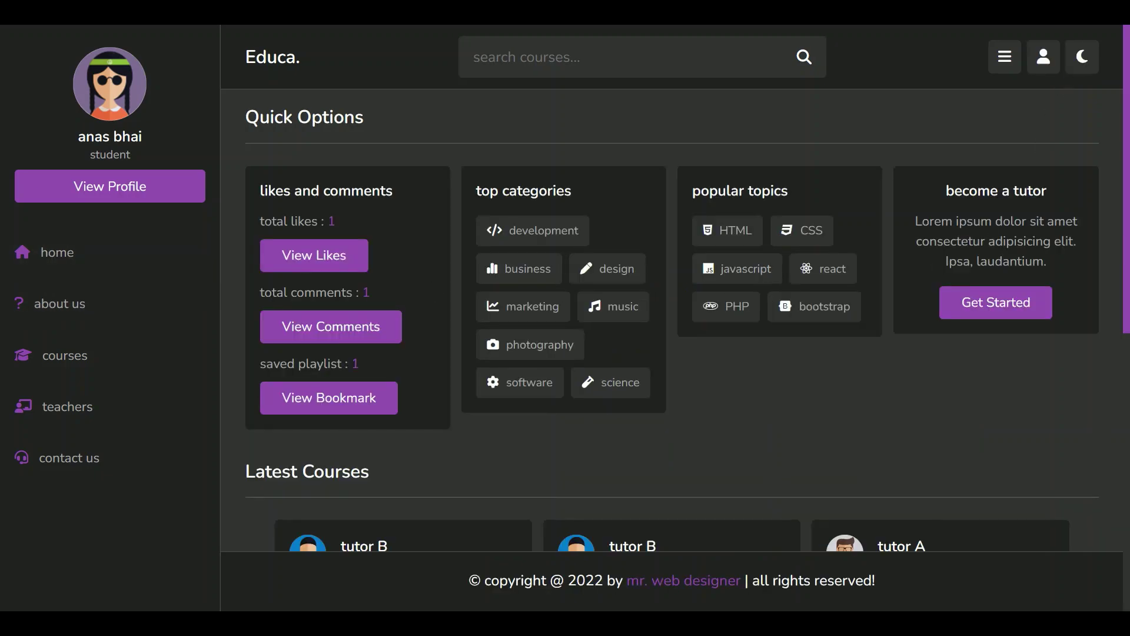
Step: Switch the site back to light mode and log out of the student account
left_click(1082, 58)
left_click(1044, 57)
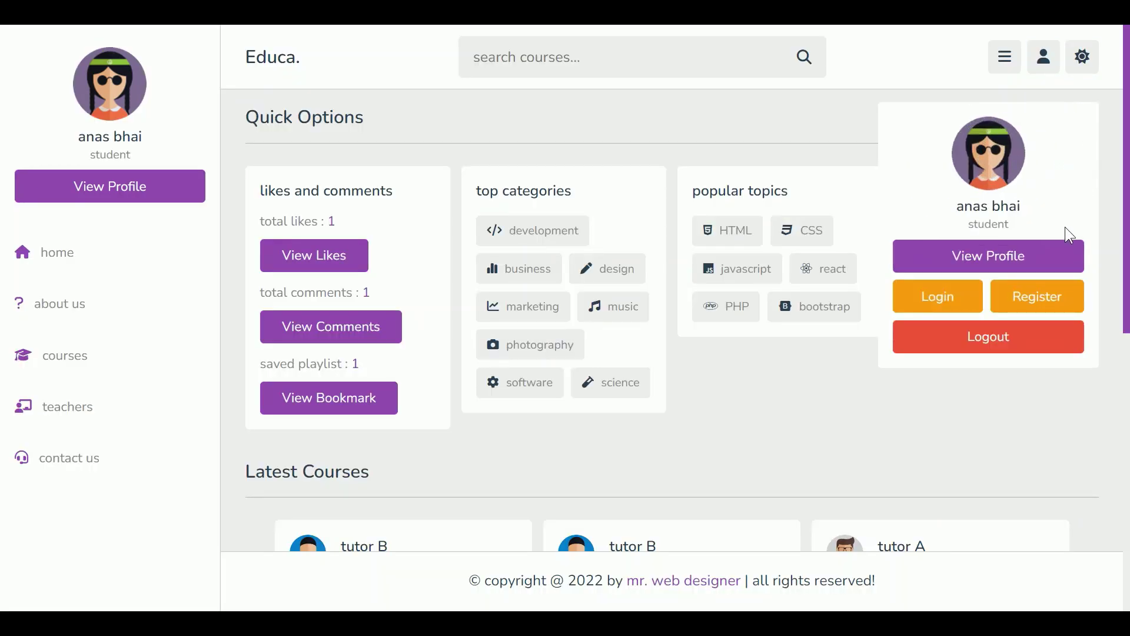
left_click(1013, 352)
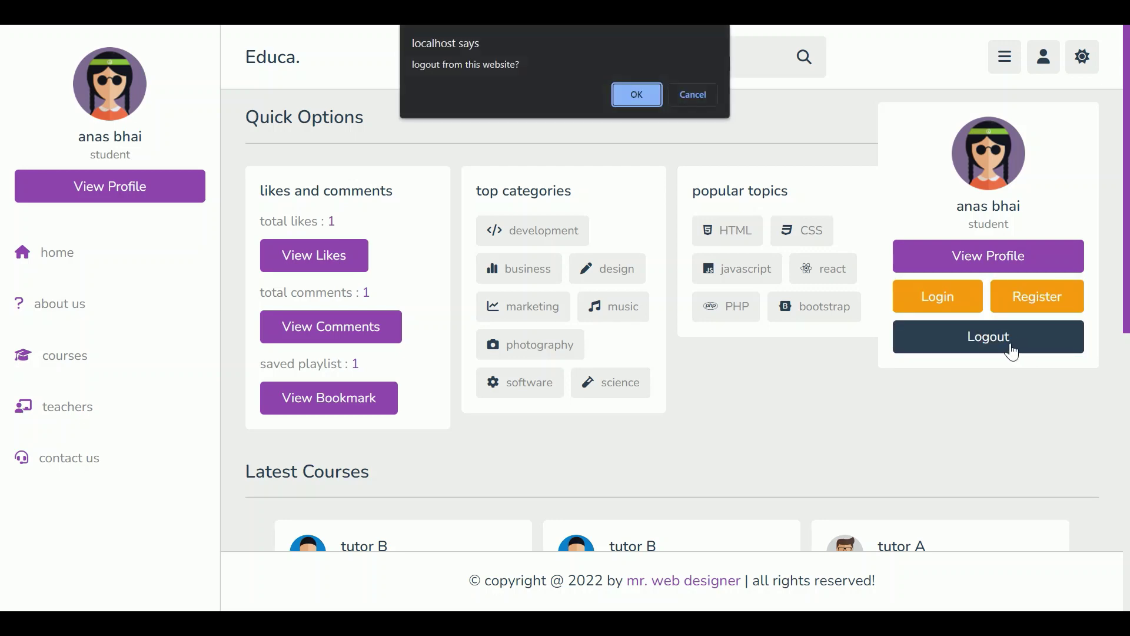
left_click(626, 92)
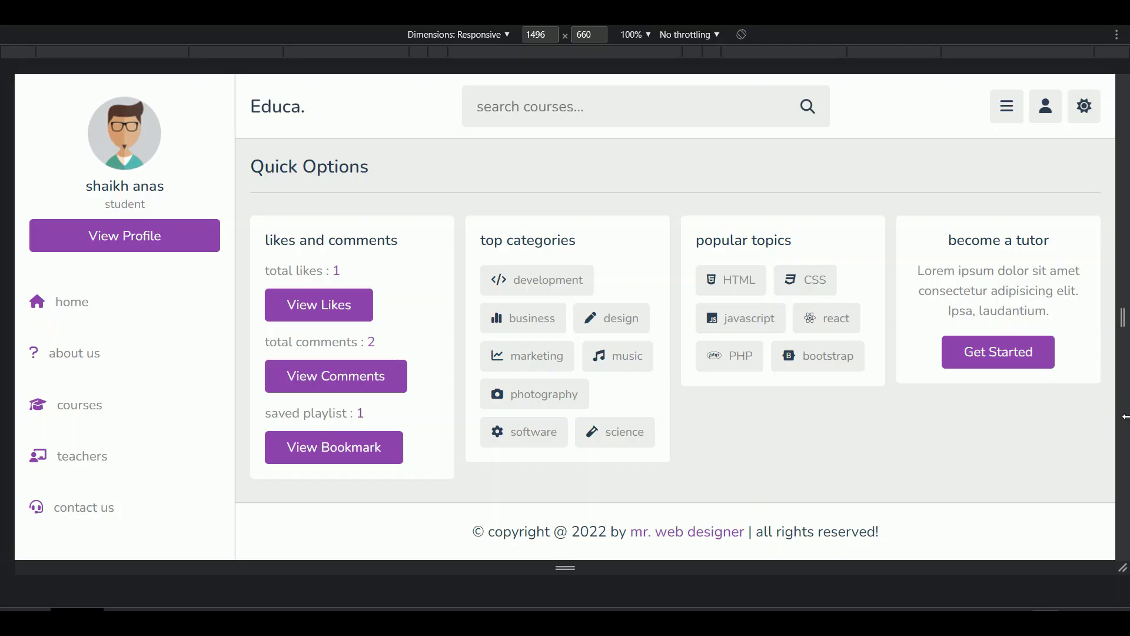
Step: Narrow the responsive preview to about 1152 px wide and check how the site's side menu opens and closes
left_click_drag(1115, 414, 1004, 412)
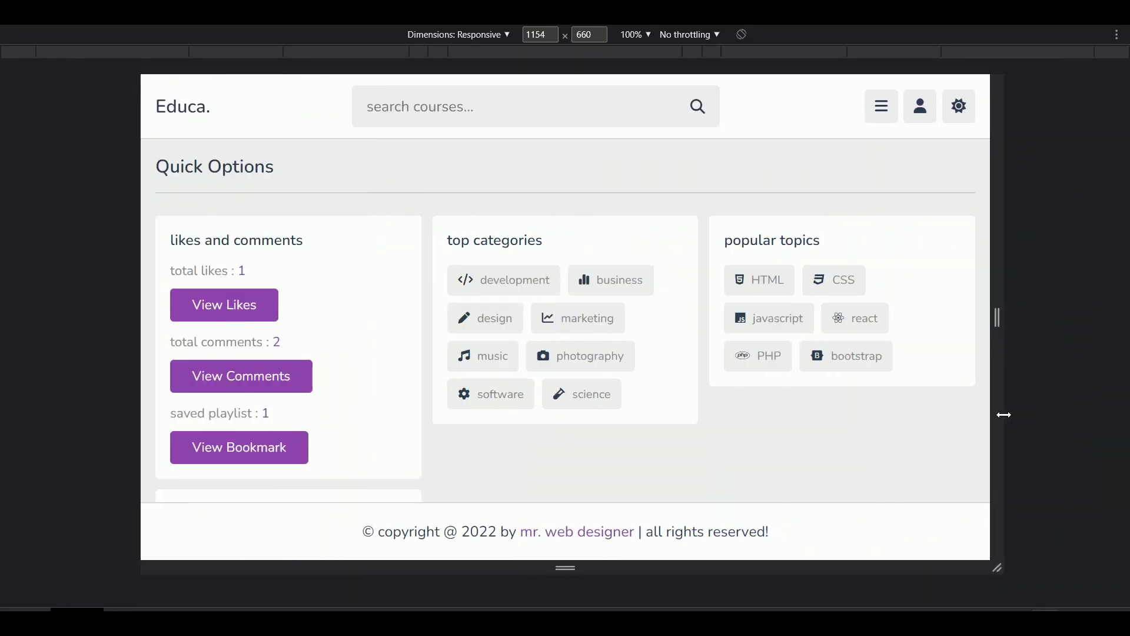
left_click(879, 106)
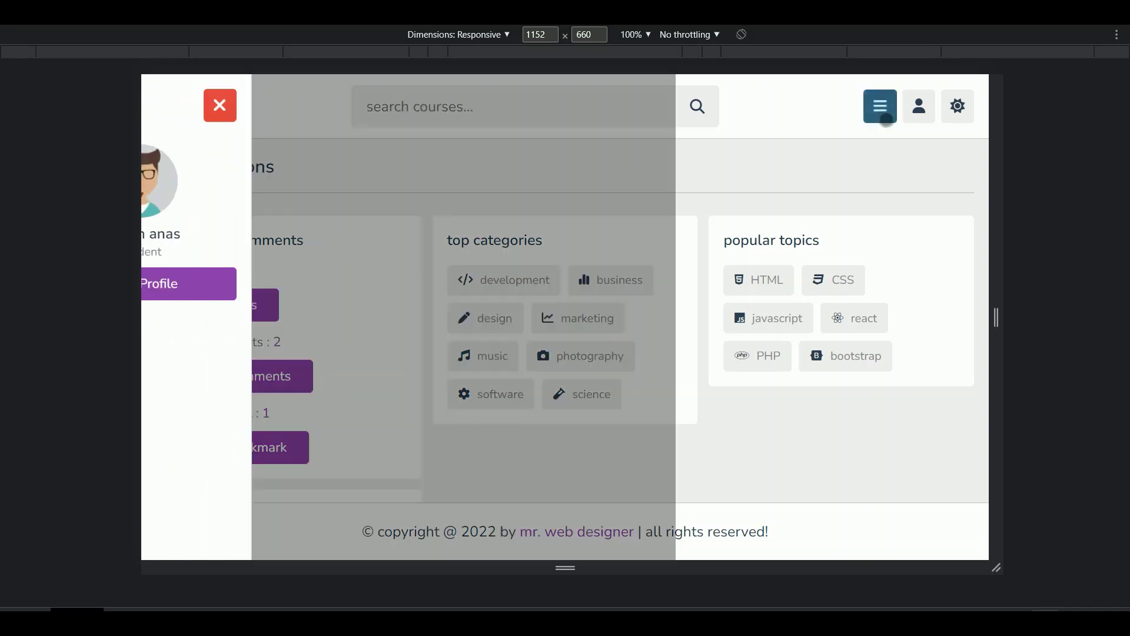
left_click(329, 105)
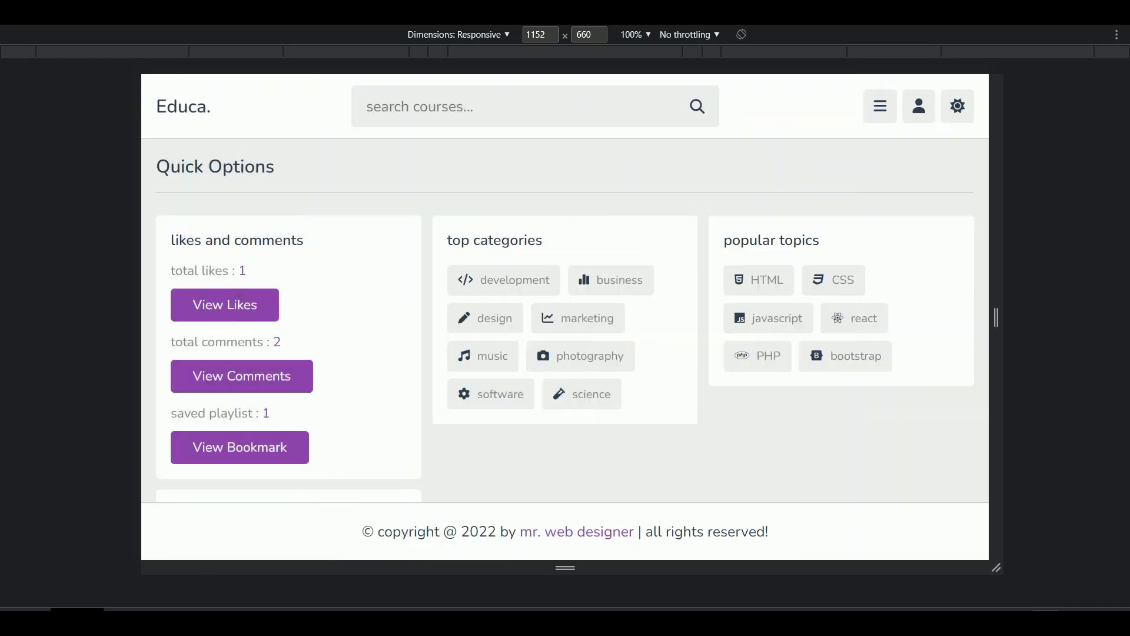
Step: Narrow the preview to 315 px wide and try the side menu, search and account controls in the mobile header
left_click_drag(1005, 277, 699, 301)
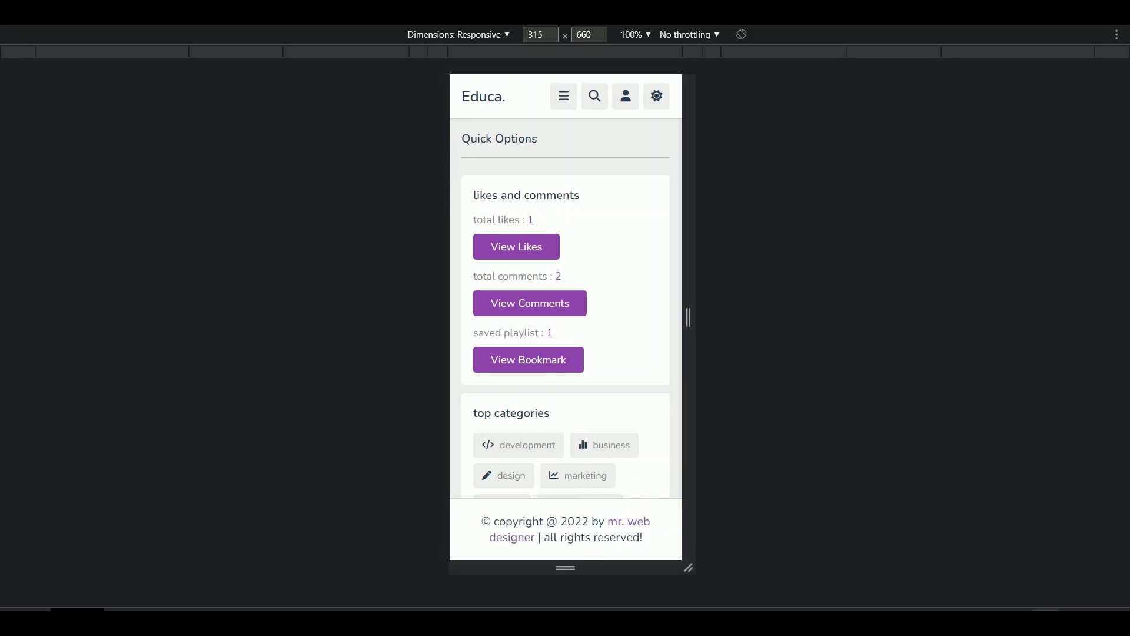
left_click(568, 106)
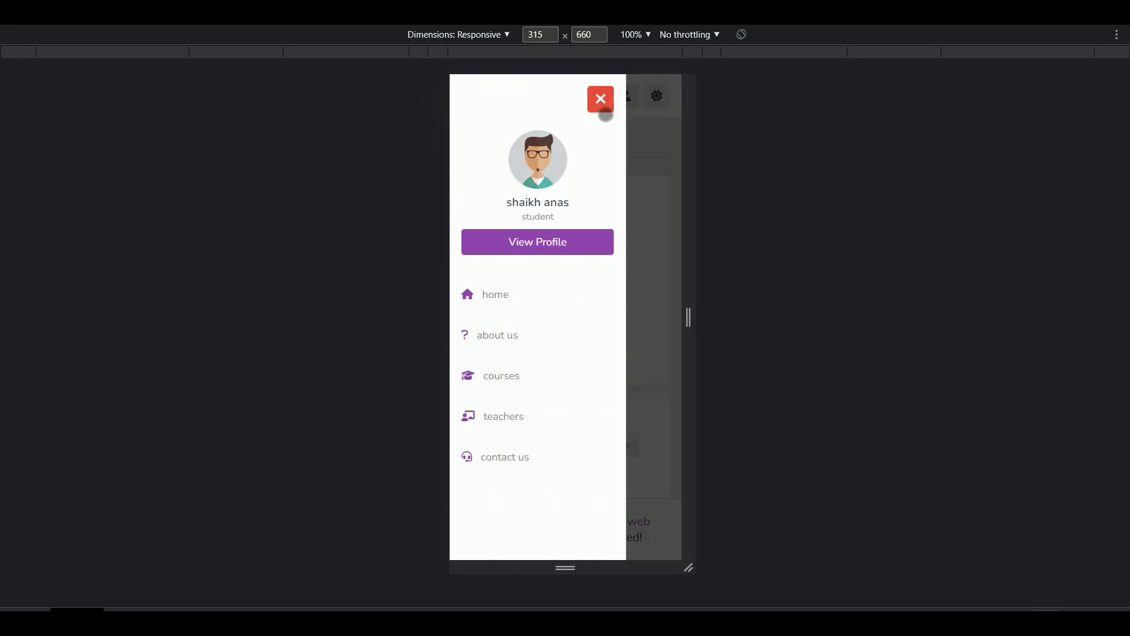
left_click(604, 112)
left_click(594, 101)
left_click(596, 103)
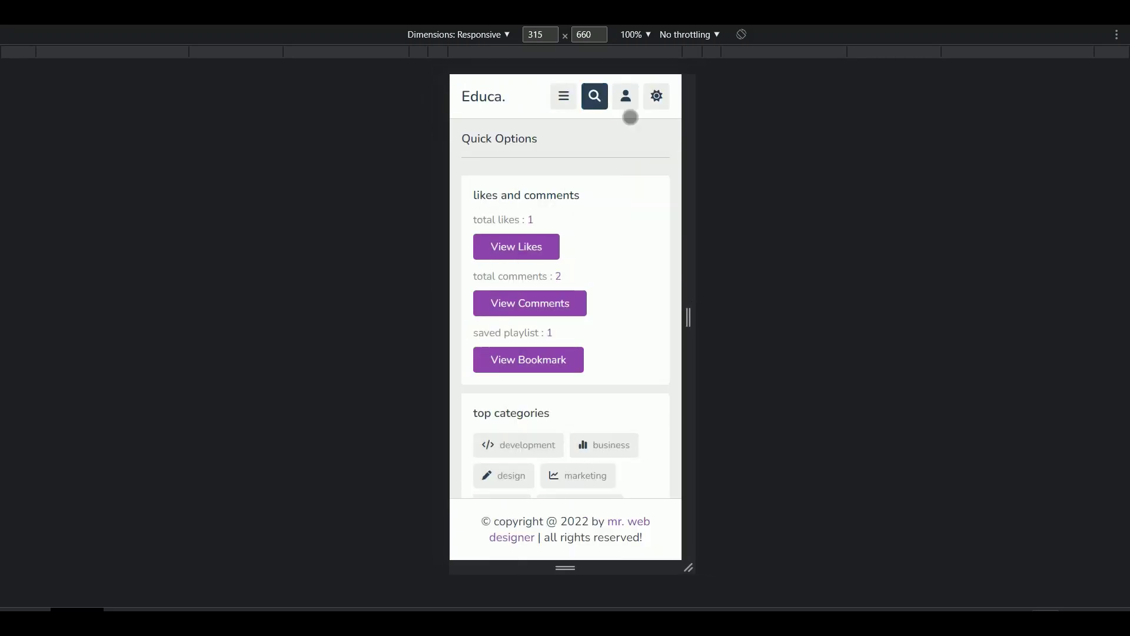
left_click(631, 117)
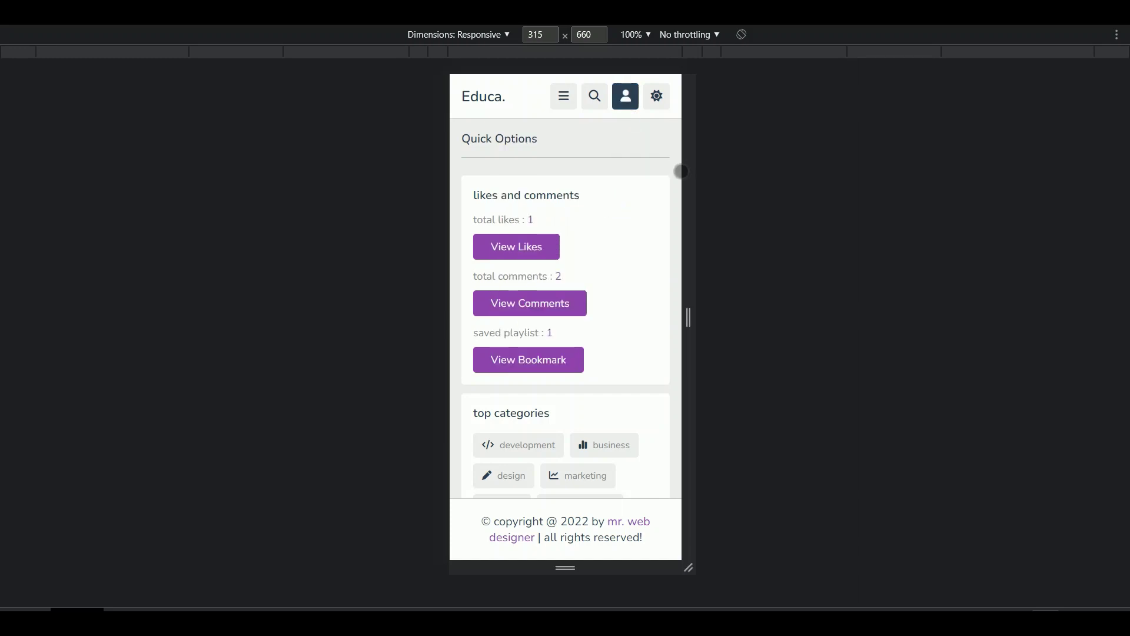
Step: Look through the latest courses on the home page and the all courses page in the mobile layout
scroll(681, 171, "down", 10)
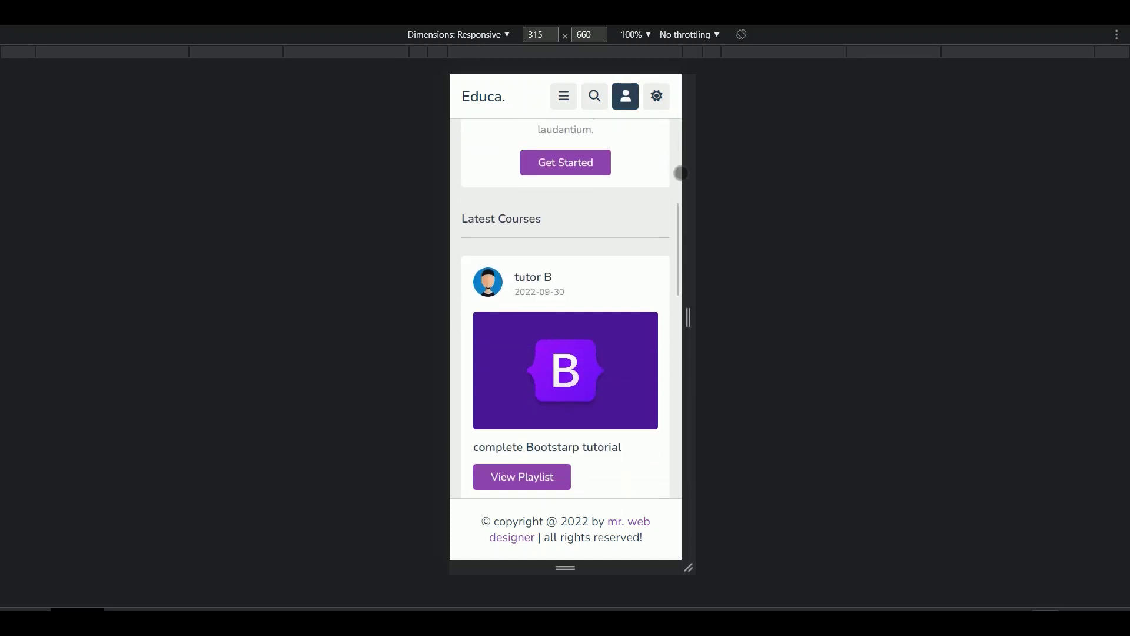
scroll(681, 172, "down", 12)
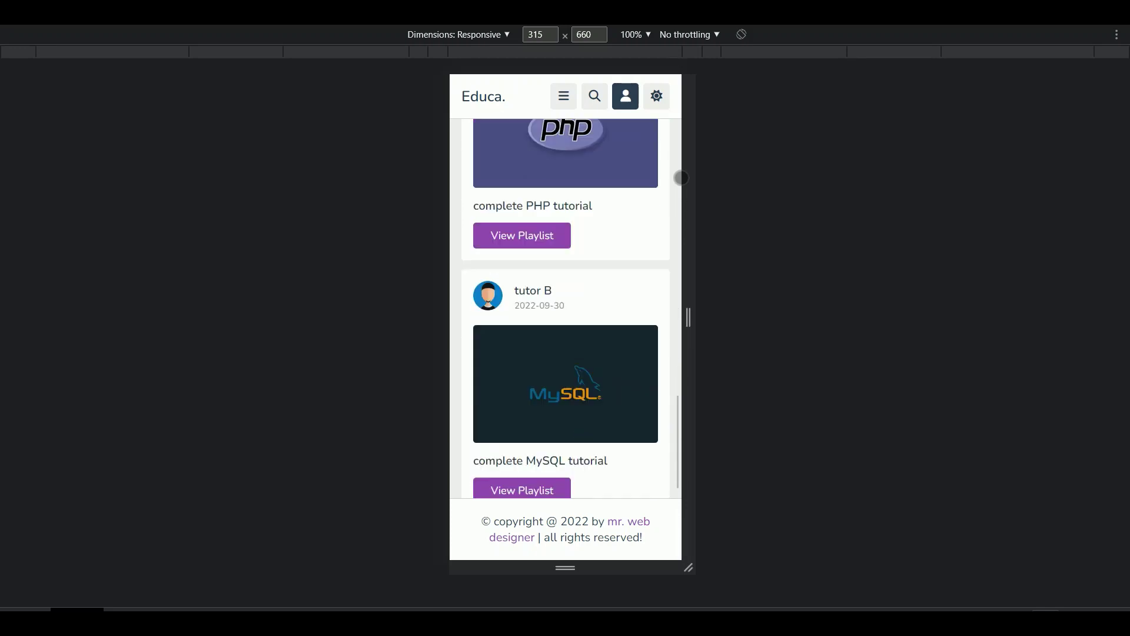
scroll(681, 178, "down", 6)
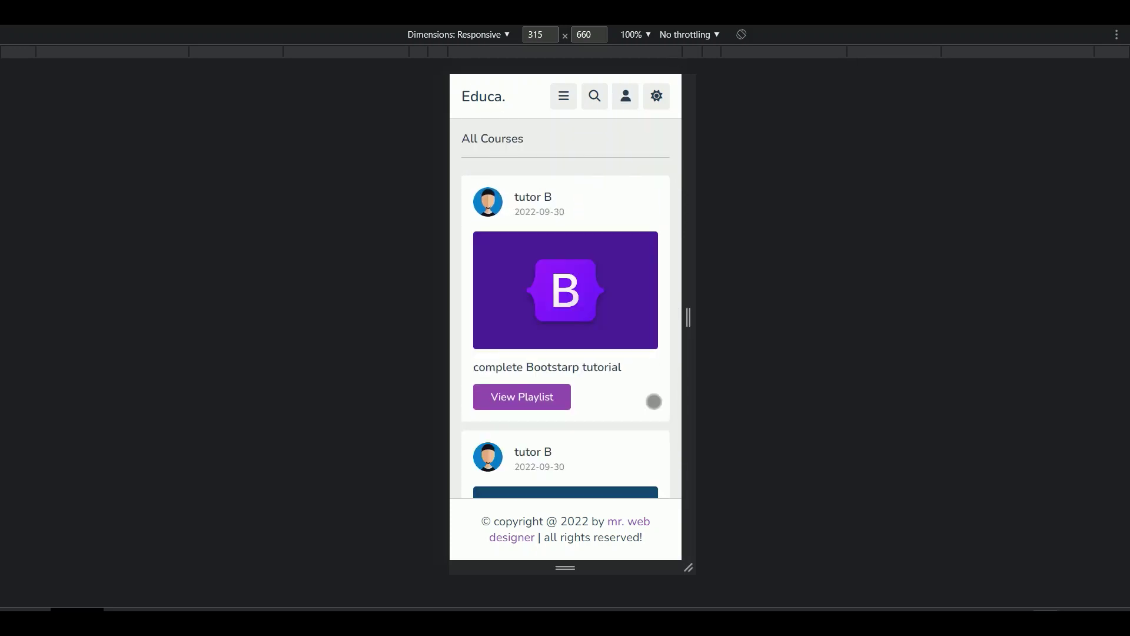
scroll(653, 402, "down", 15)
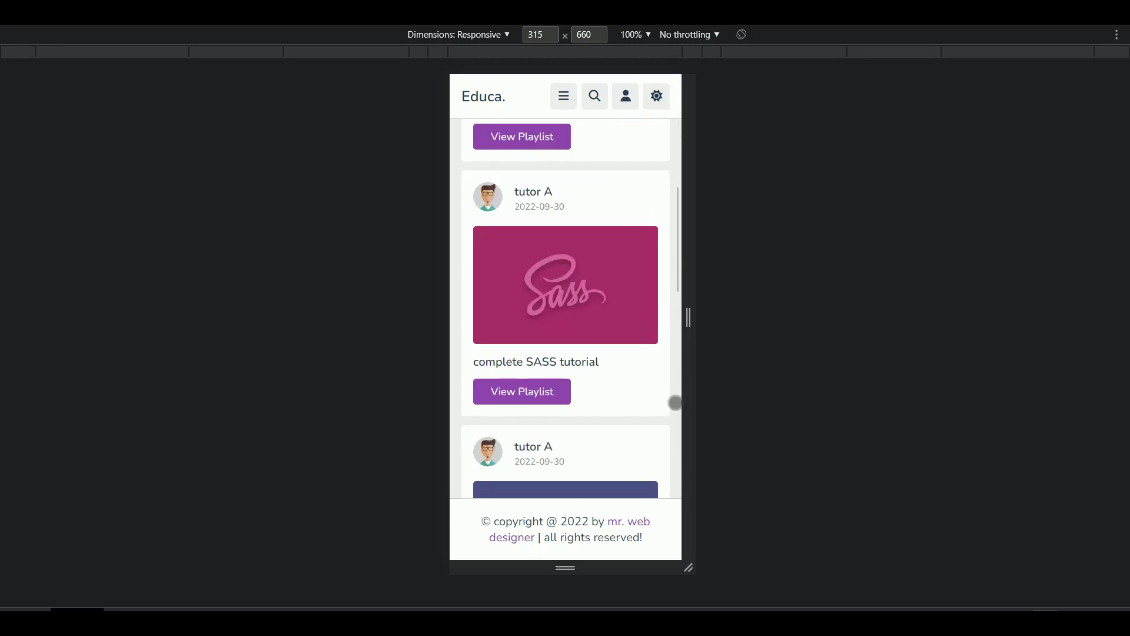
scroll(677, 408, "down", 13)
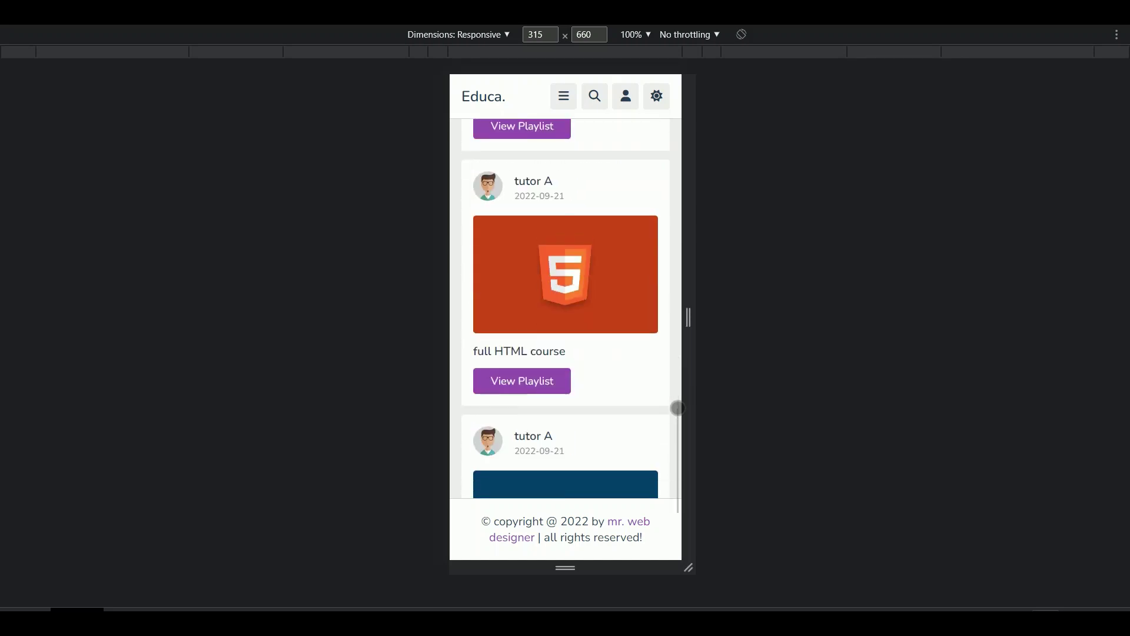
Step: Open tutor A's complete CSS playlist, look over its videos and save the playlist
left_click(522, 452)
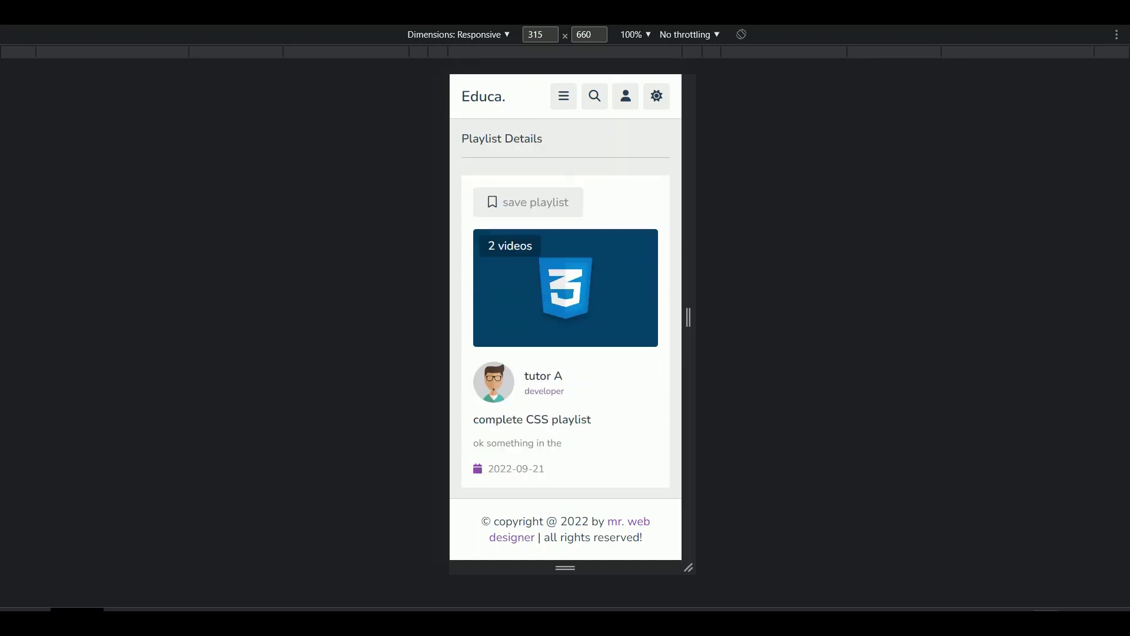
scroll(669, 406, "down", 7)
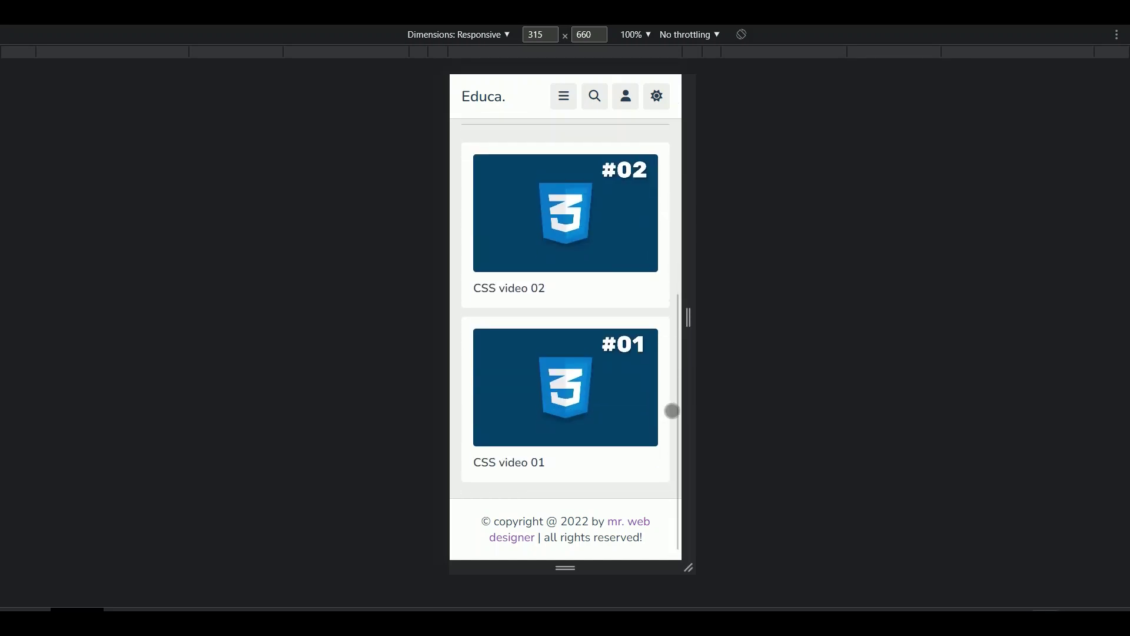
scroll(672, 410, "up", 3)
scroll(672, 411, "up", 4)
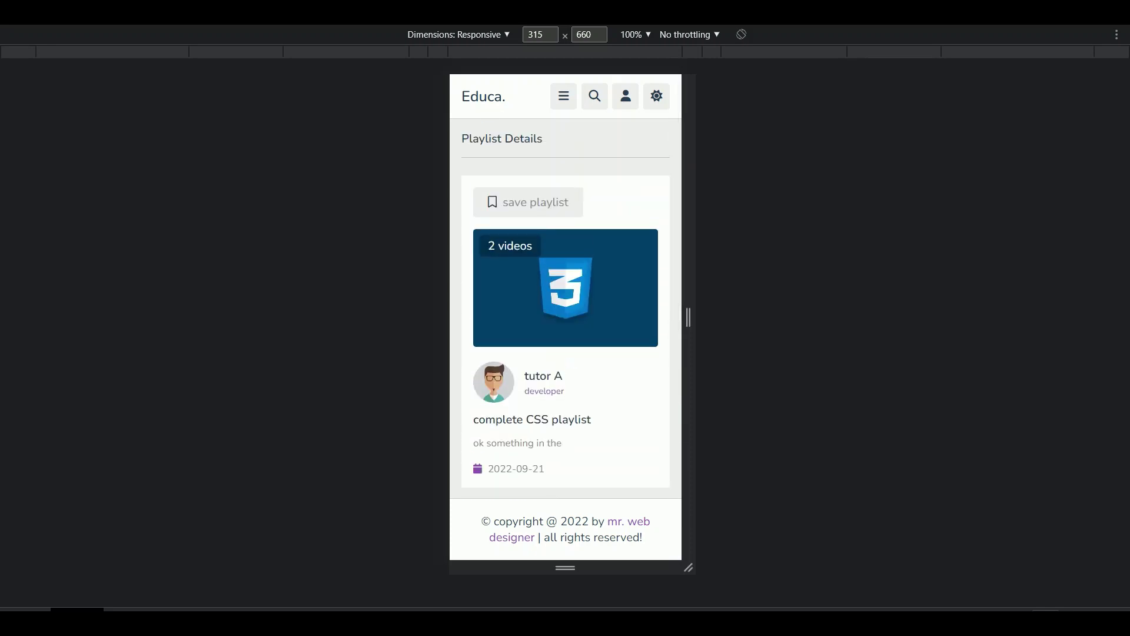
left_click(527, 202)
Step: Open CSS video 02 from the playlist, like it and look over its comment section
scroll(565, 306, "down", 4)
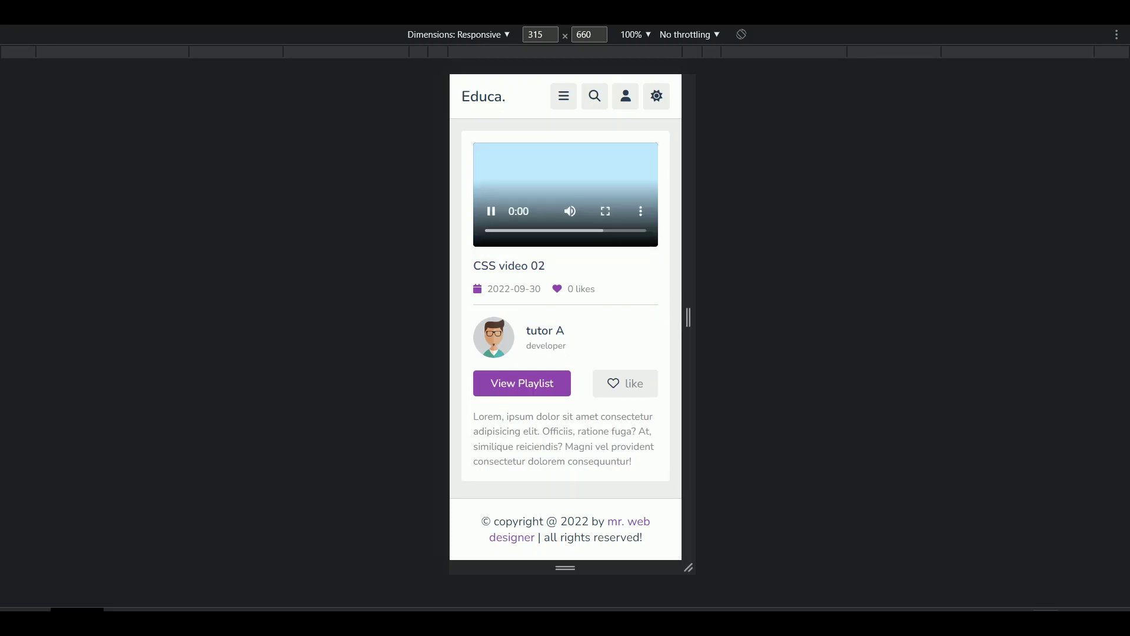
left_click(651, 399)
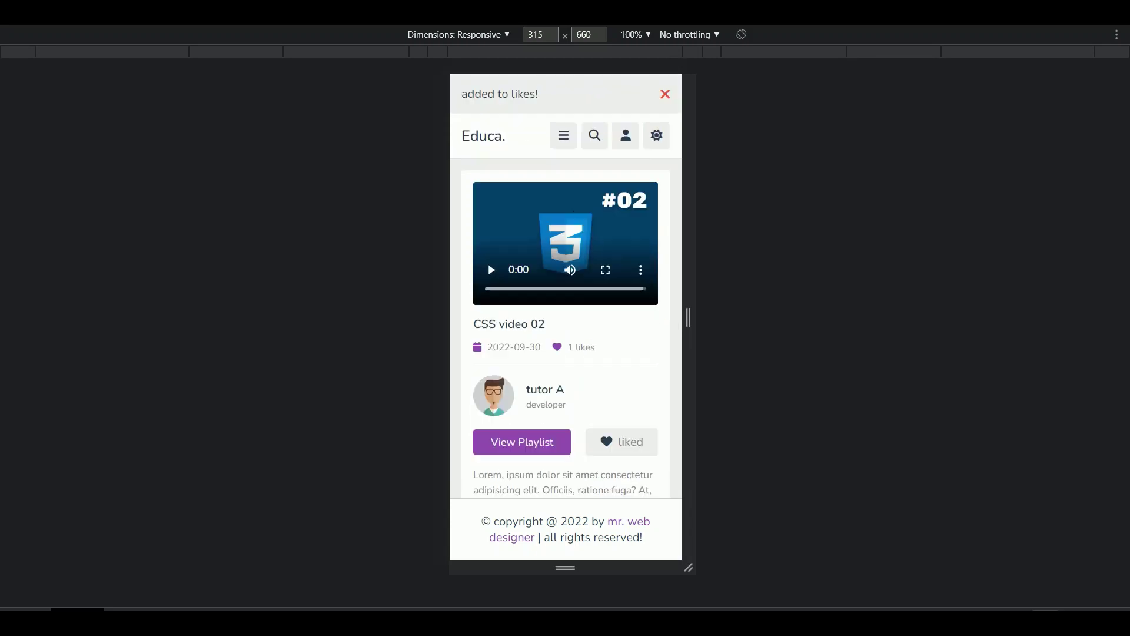
scroll(675, 394, "down", 1)
scroll(673, 391, "down", 2)
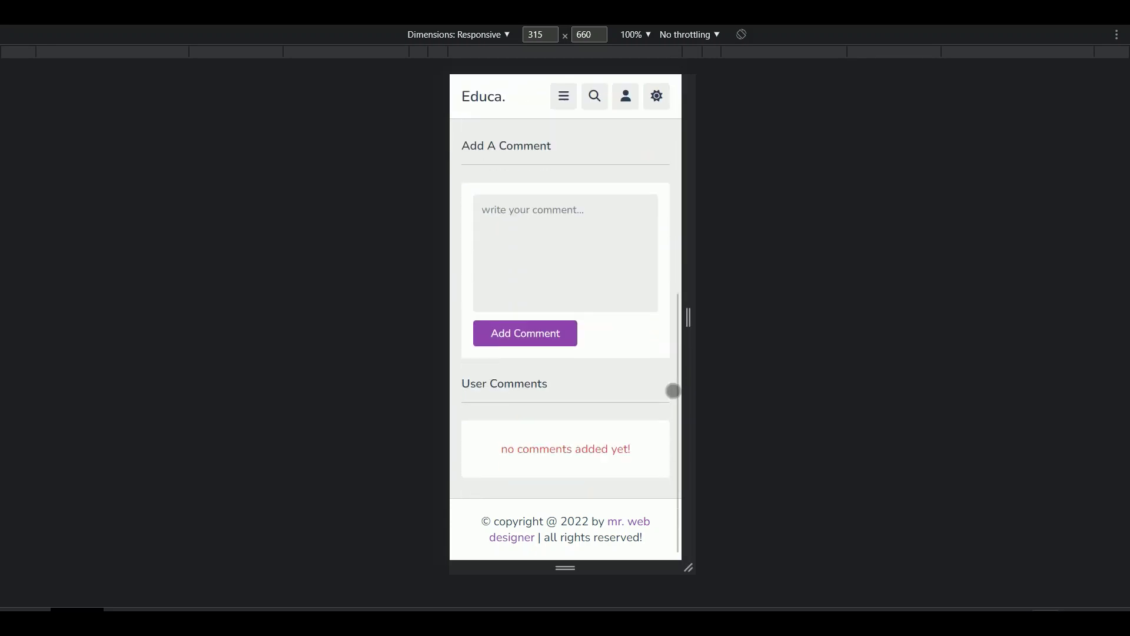
scroll(672, 388, "up", 7)
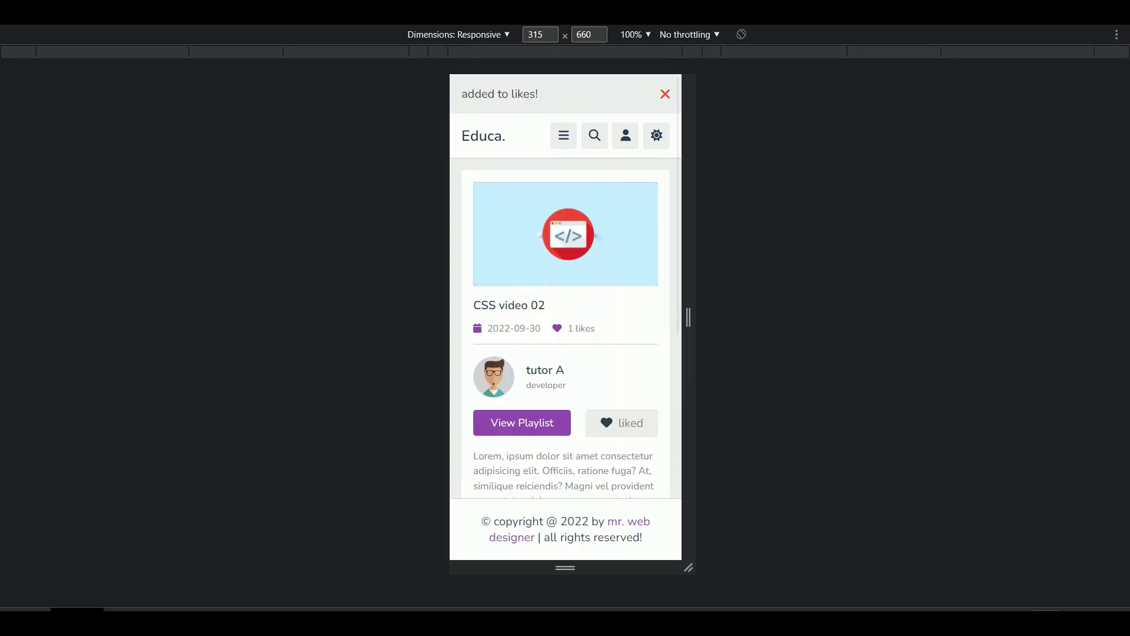
Step: Open the about us page and look through its introduction, statistics and student reviews in the mobile layout
left_click(563, 136)
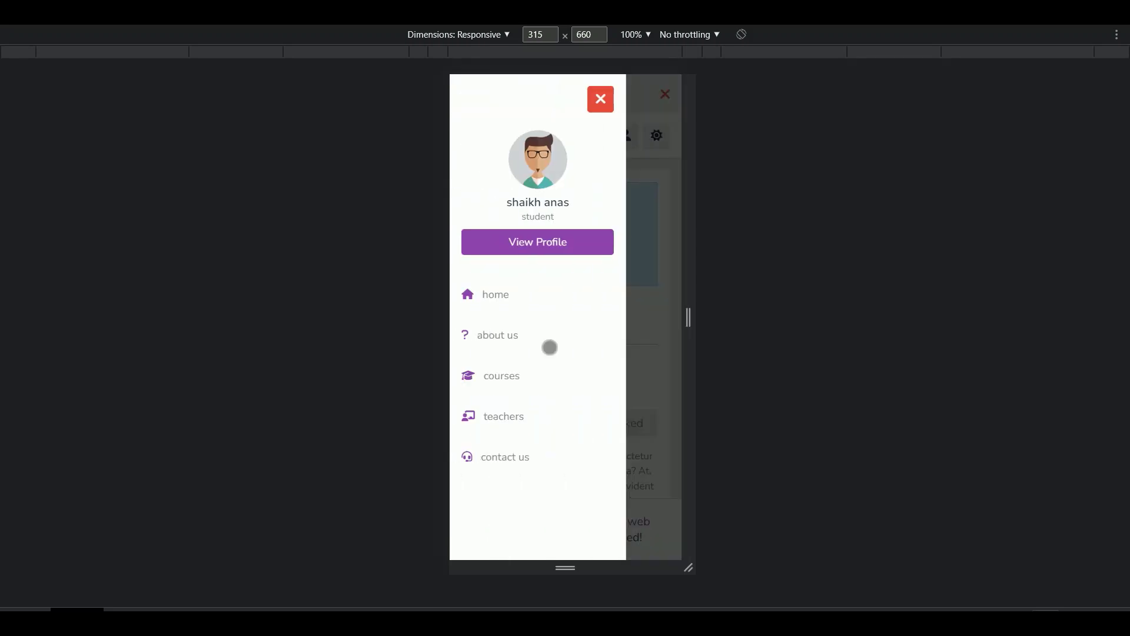
left_click(600, 336)
scroll(683, 341, "down", 3)
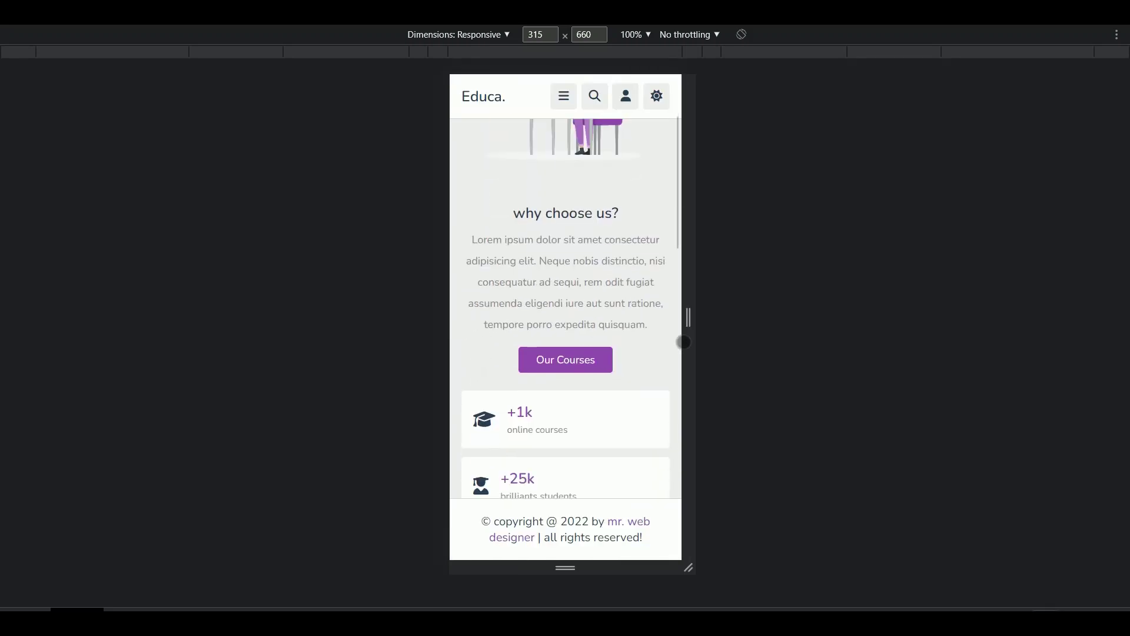
scroll(683, 341, "down", 10)
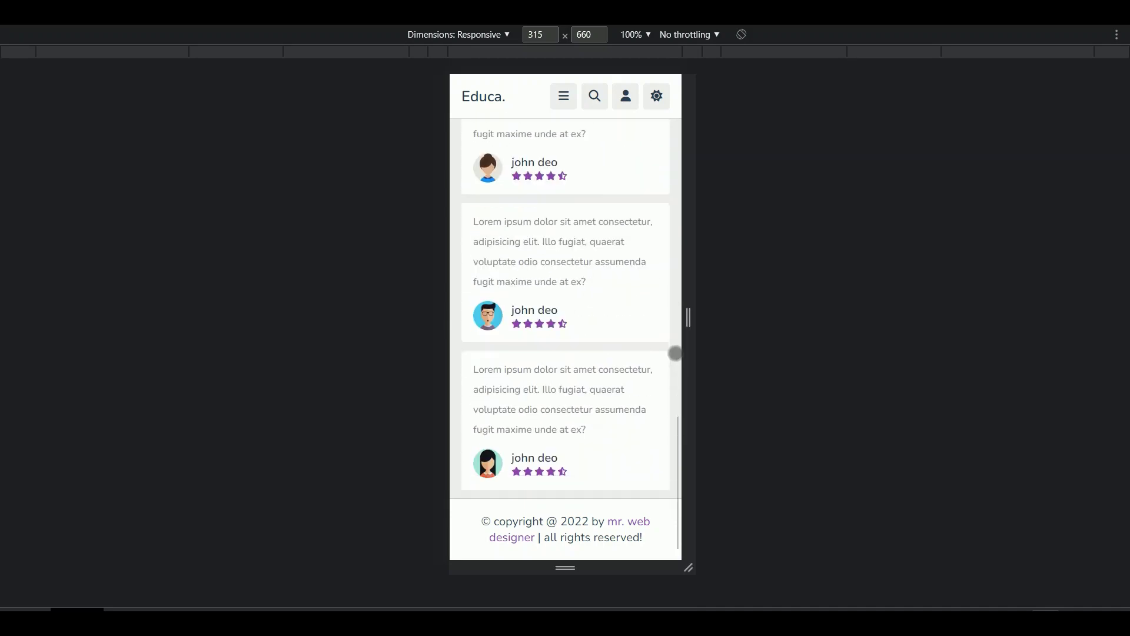
scroll(676, 356, "up", 12)
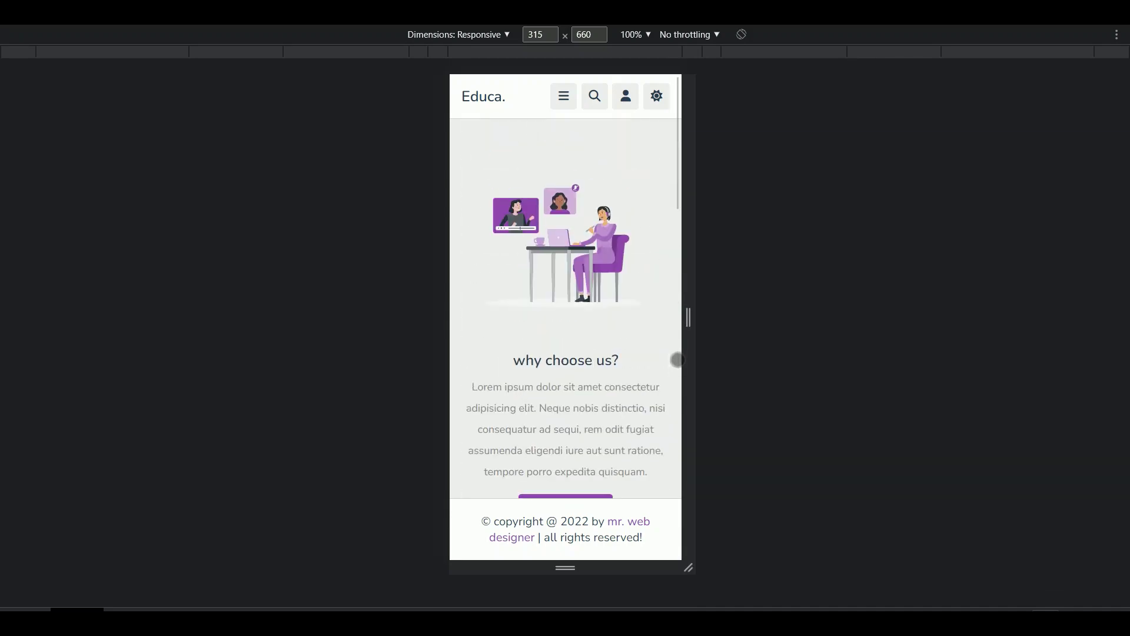
Step: Open the teachers page and look over the tutor search and the tutor cards in the mobile layout
left_click(563, 96)
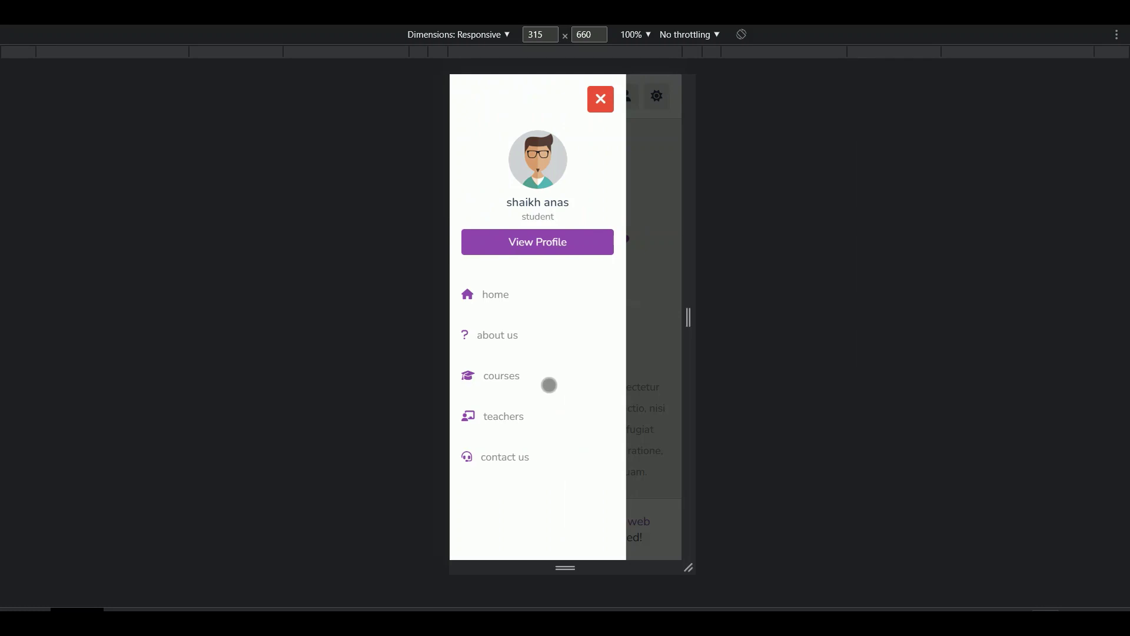
left_click(505, 416)
scroll(659, 372, "down", 5)
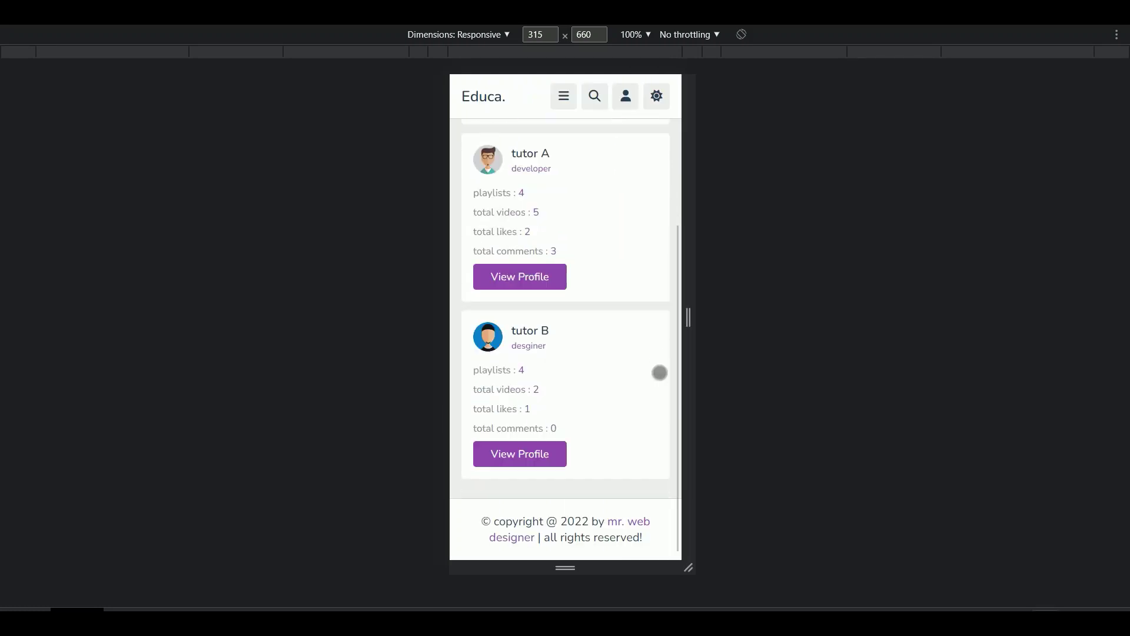
scroll(670, 389, "up", 4)
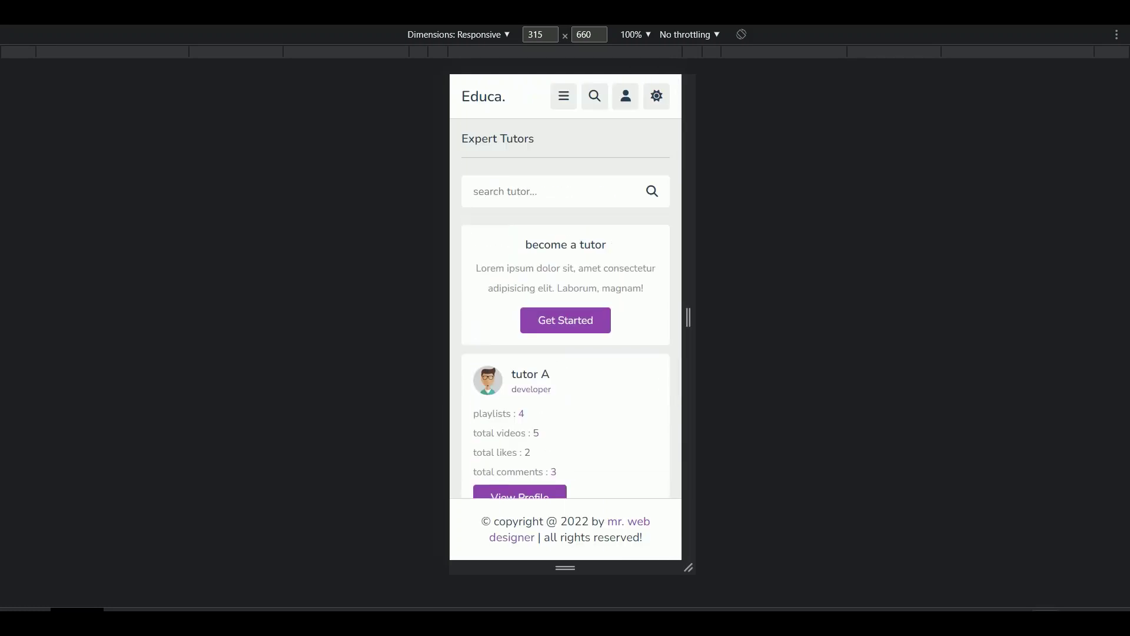
scroll(671, 390, "down", 2)
scroll(565, 309, "up", 2)
scroll(565, 309, "down", 4)
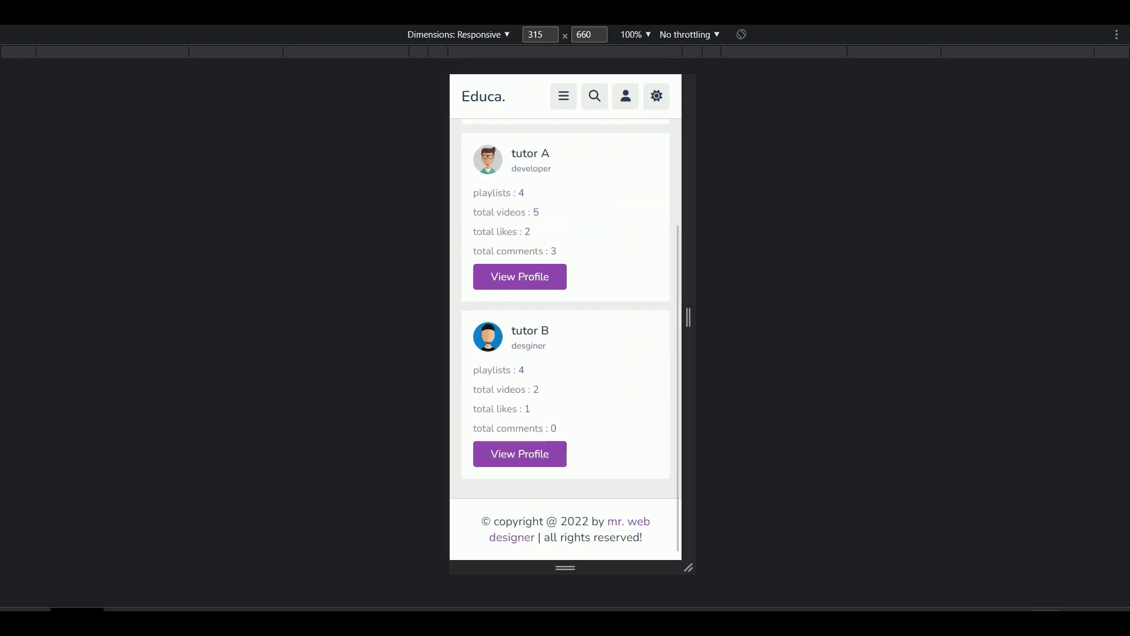
Step: View tutor A's profile and look through the profile details and latest courses
left_click(520, 277)
scroll(671, 347, "down", 12)
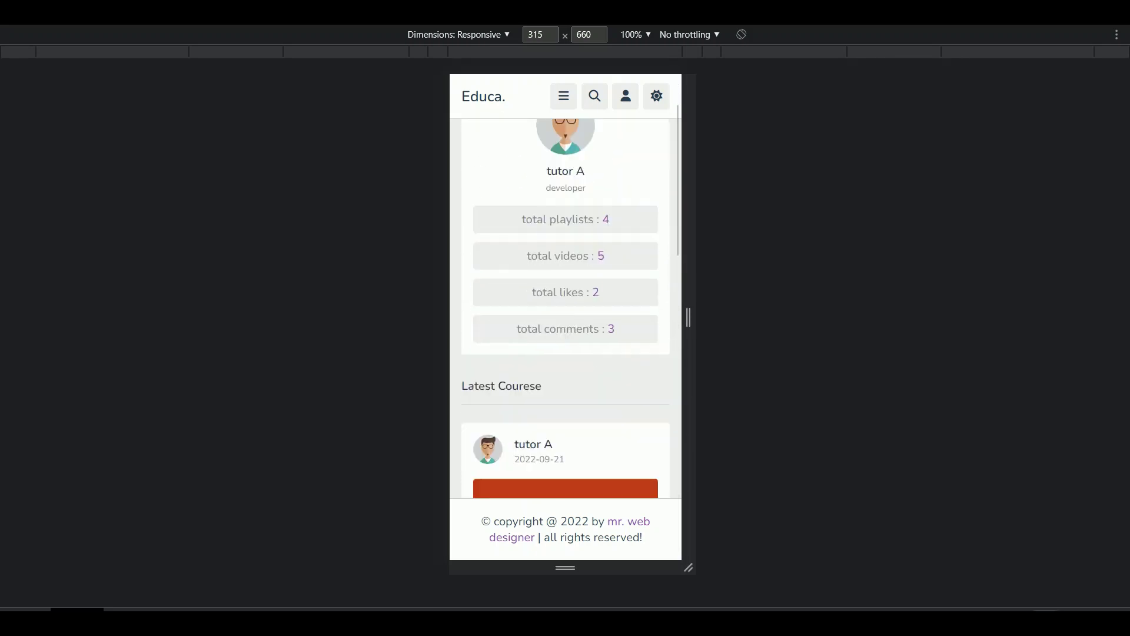
scroll(671, 363, "up", 12)
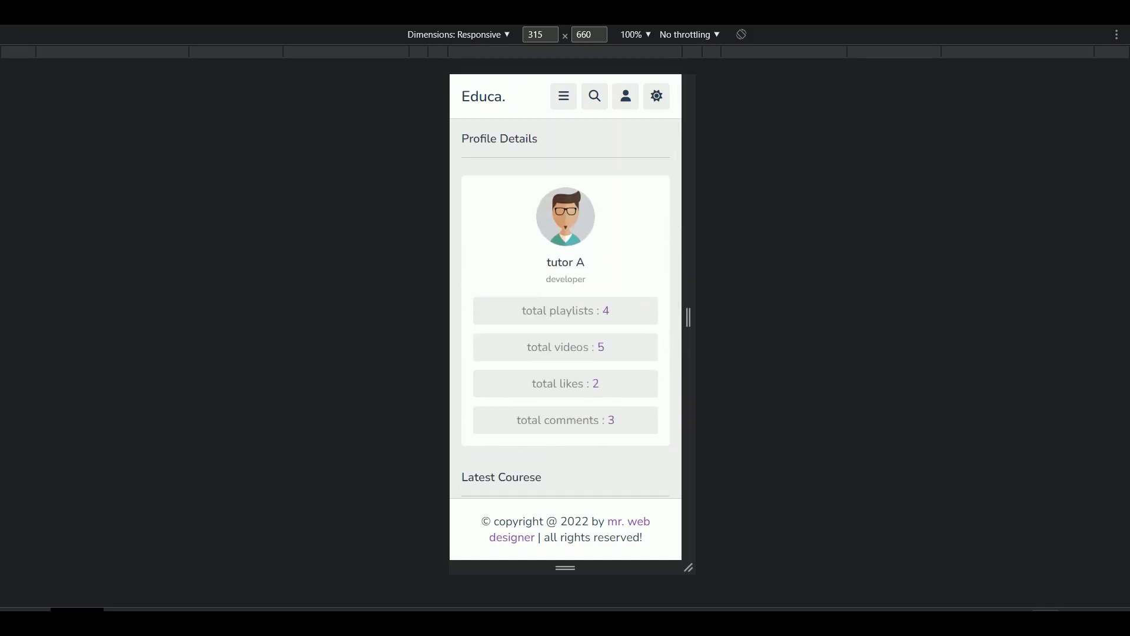
Step: Open the contact us page and look over the message form and contact details in the mobile layout
left_click(569, 103)
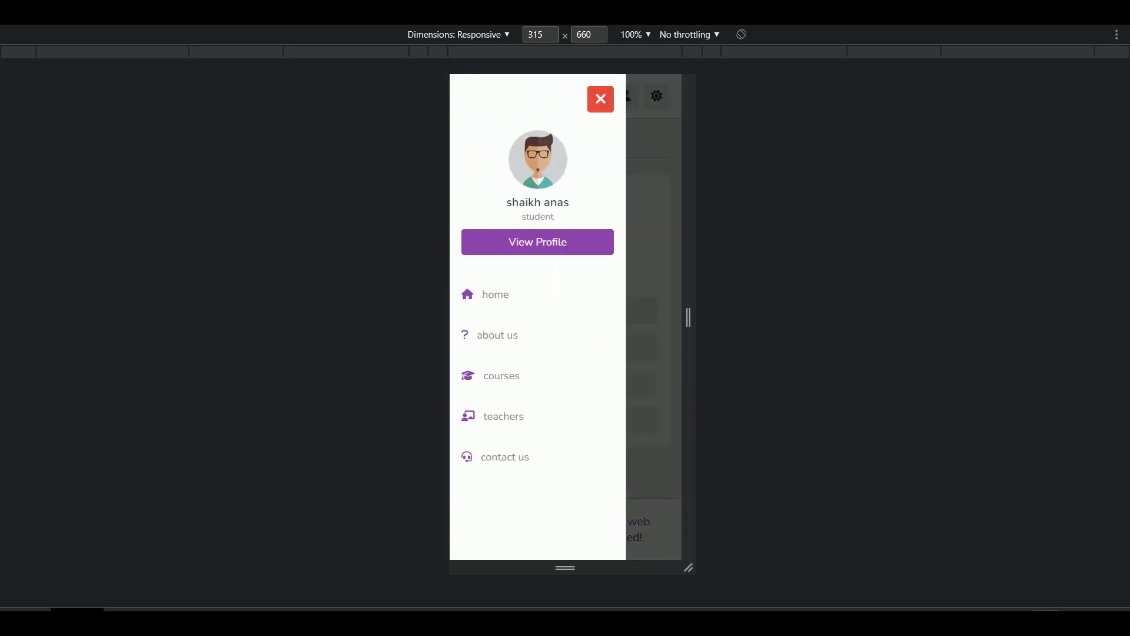
left_click(591, 448)
scroll(672, 419, "down", 7)
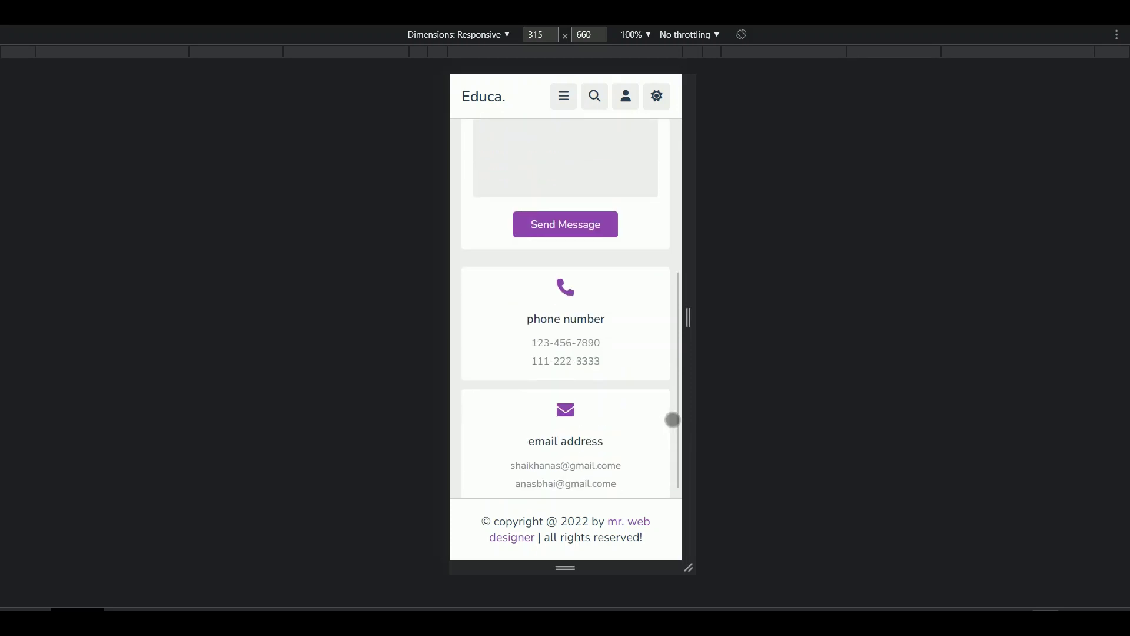
scroll(672, 420, "down", 3)
scroll(673, 420, "up", 10)
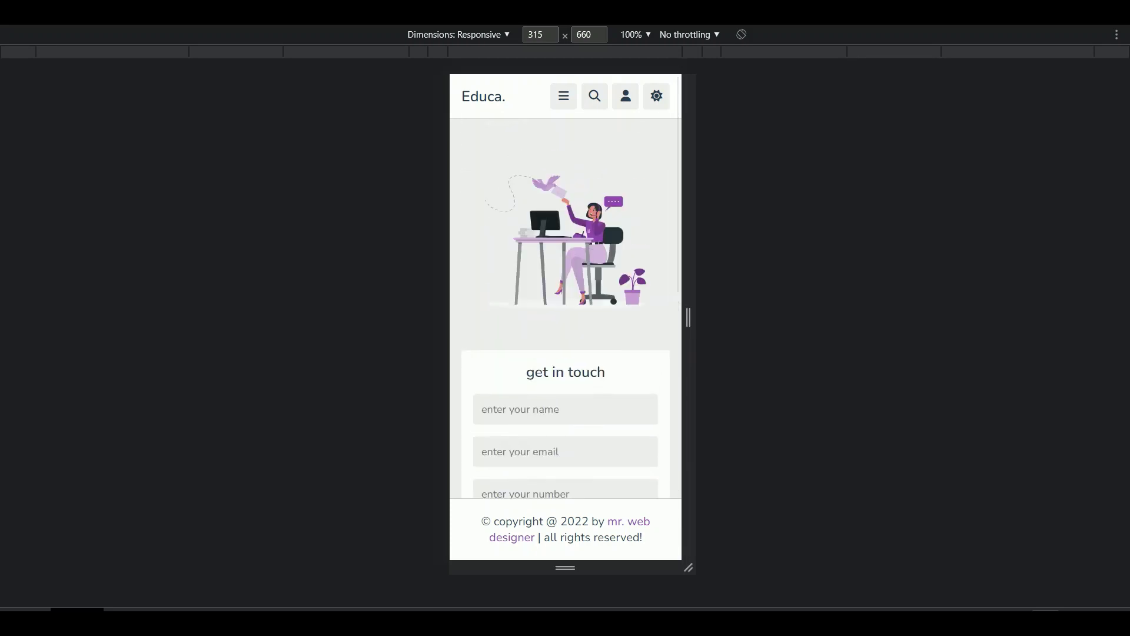
Step: Return to the home page and look through the student's liked videos
left_click(580, 108)
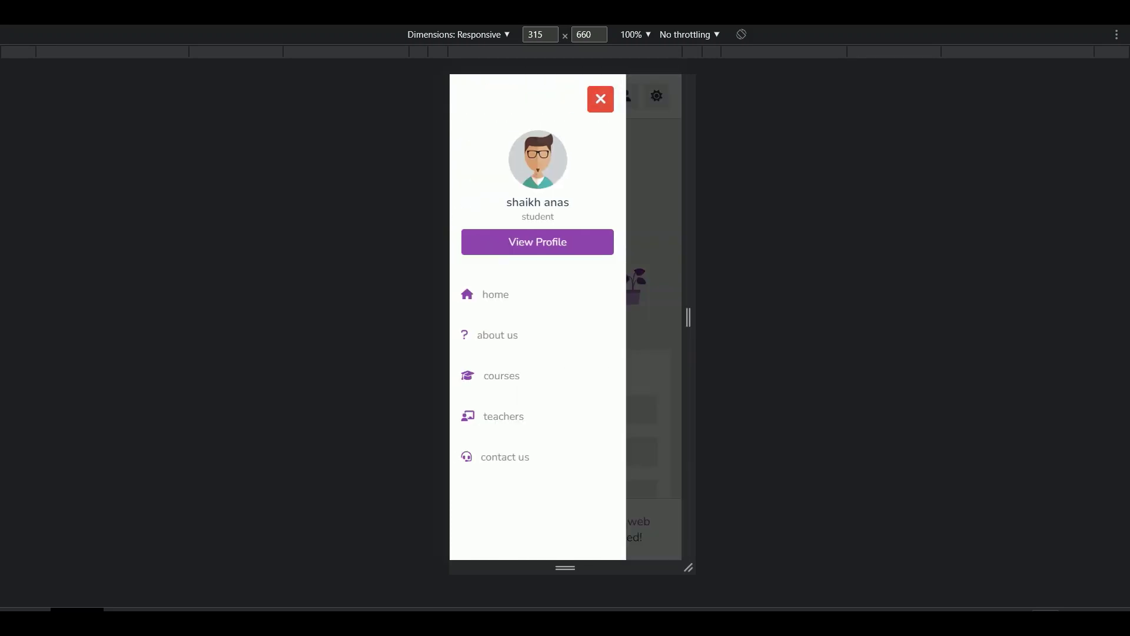
left_click(496, 294)
left_click(553, 250)
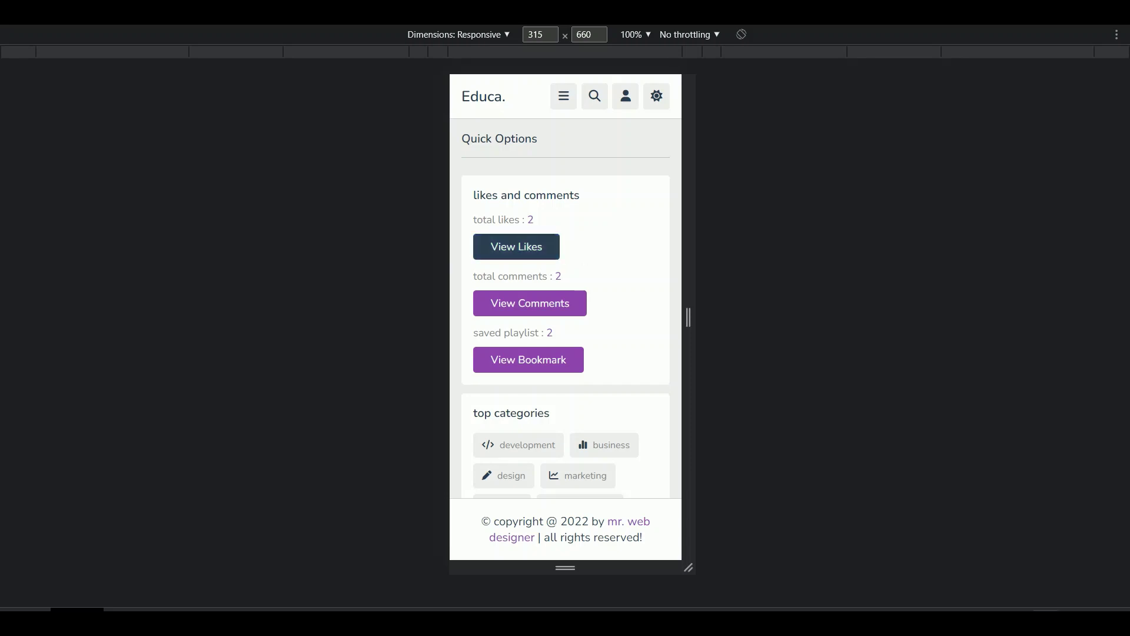
scroll(559, 294, "down", 4)
scroll(560, 295, "up", 4)
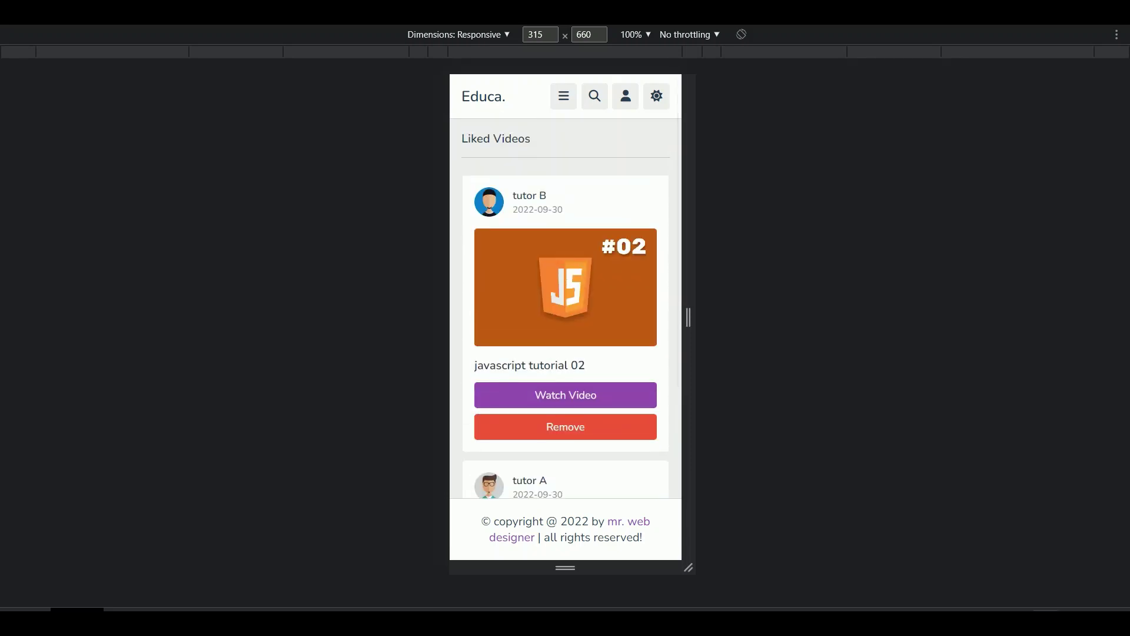
Step: Go to the home page, open the student's comments, look through them and return to the home page
left_click(564, 96)
left_click(537, 303)
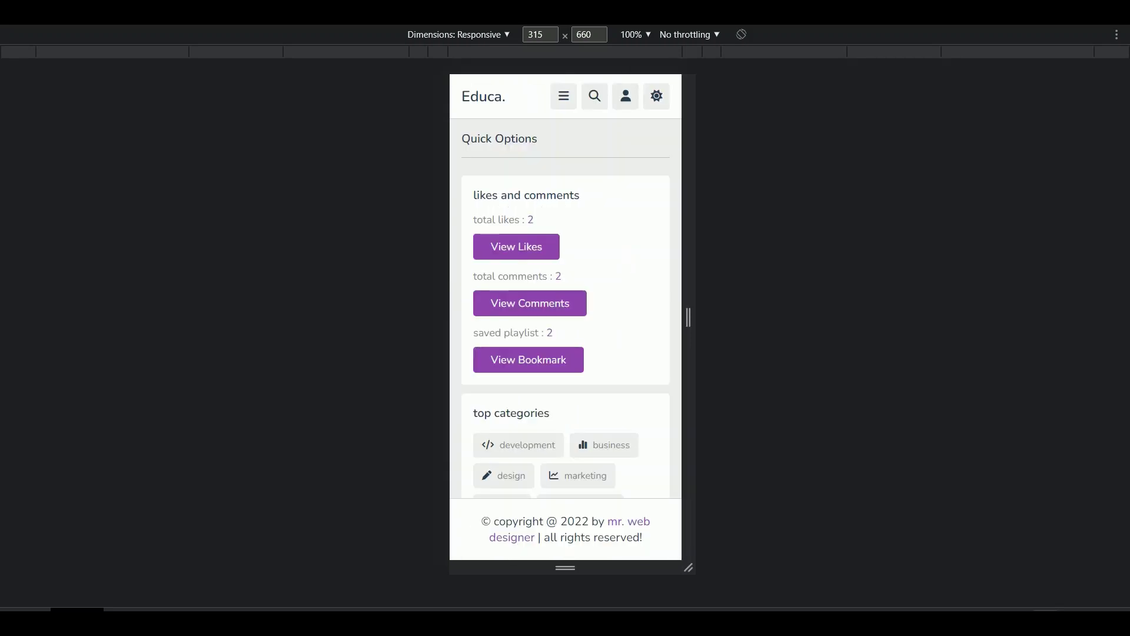
left_click(571, 313)
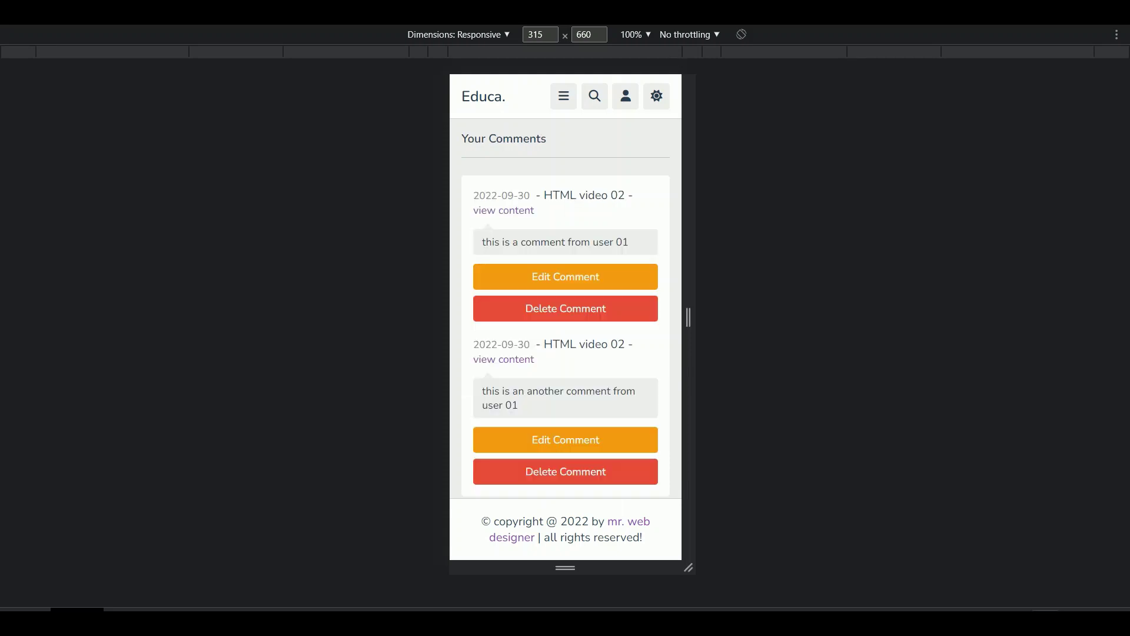
scroll(651, 318, "down", 2)
scroll(651, 318, "up", 2)
left_click(564, 98)
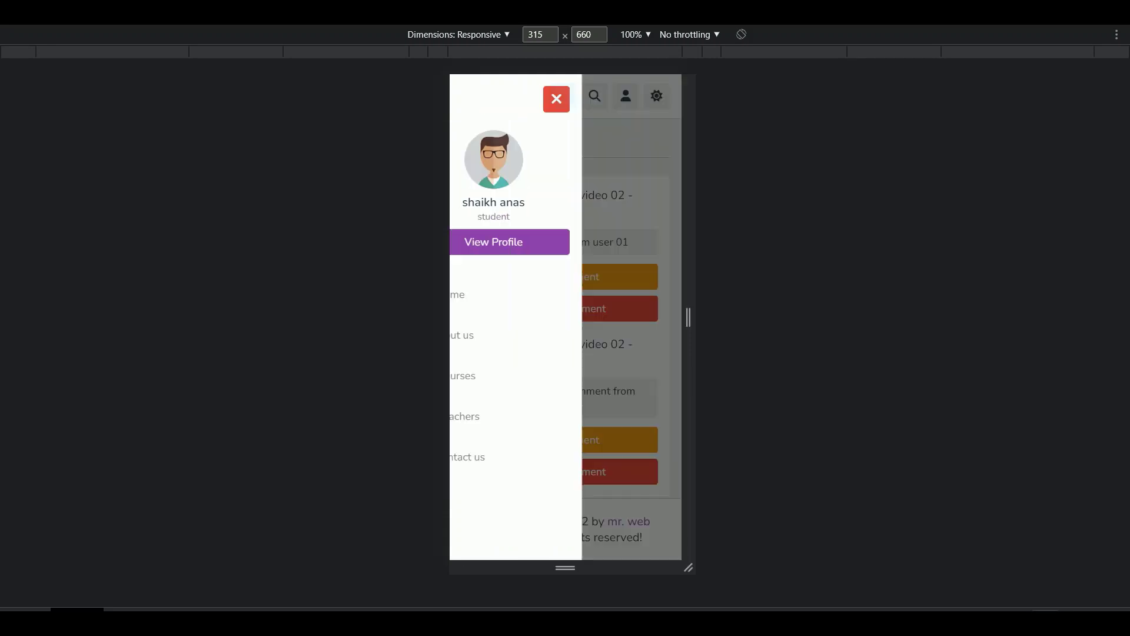
left_click(543, 302)
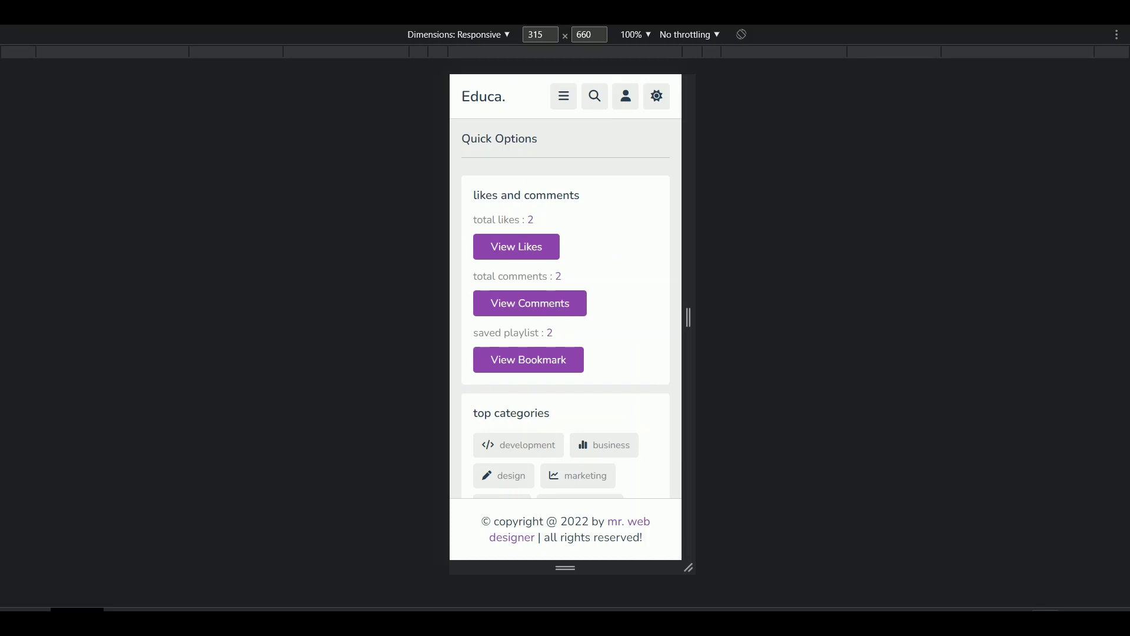
Step: Preview the mobile home page in dark mode and switch it back to light mode
left_click(667, 104)
scroll(685, 239, "down", 15)
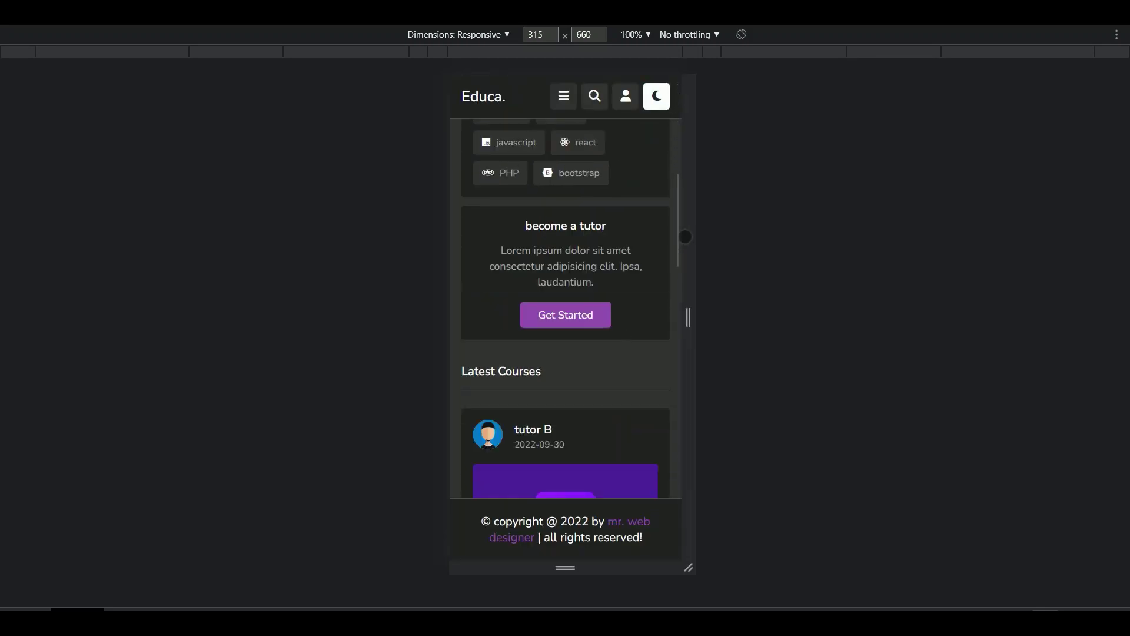
scroll(685, 240, "up", 15)
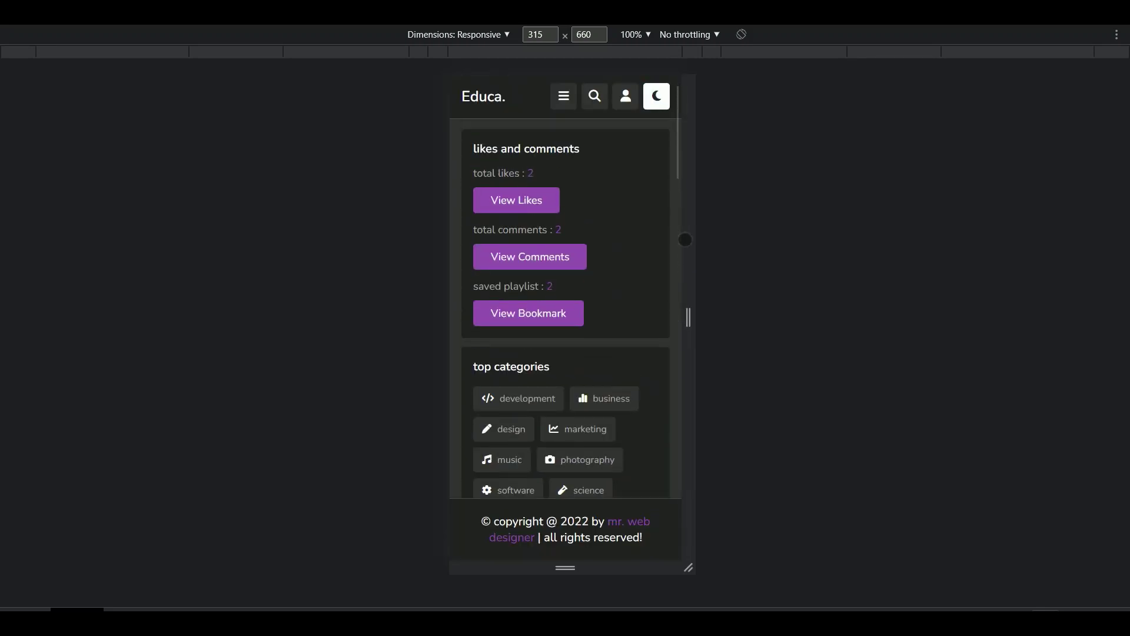
left_click(671, 105)
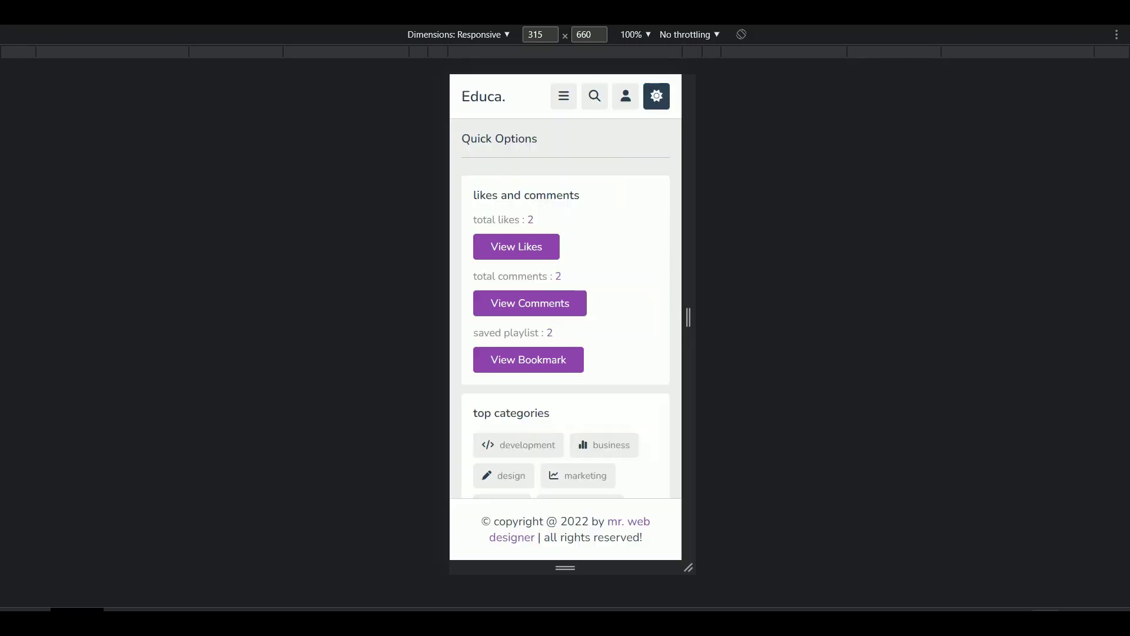
left_click_drag(696, 159, 1126, 608)
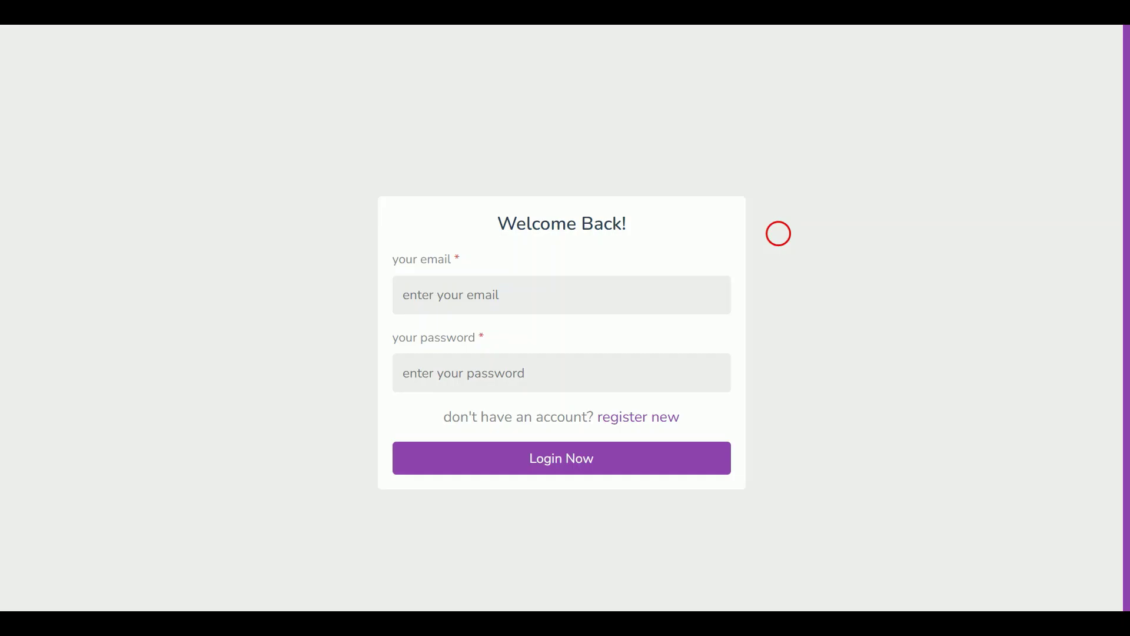
Step: Look over the tutor login form and the new tutor registration form
left_click_drag(498, 224, 626, 223)
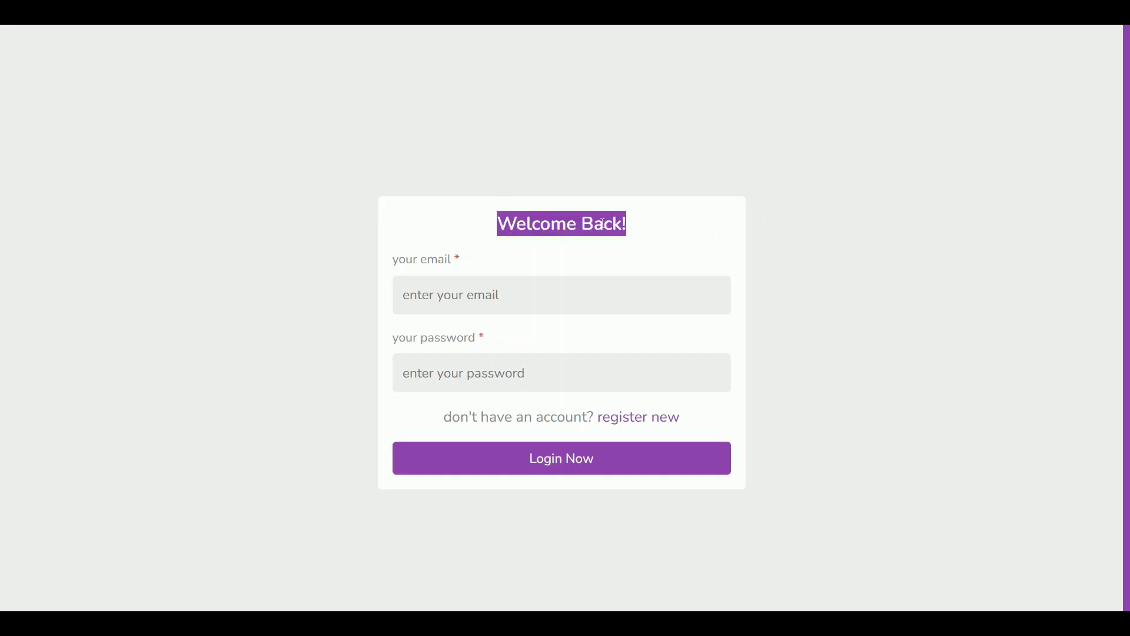
left_click(698, 246)
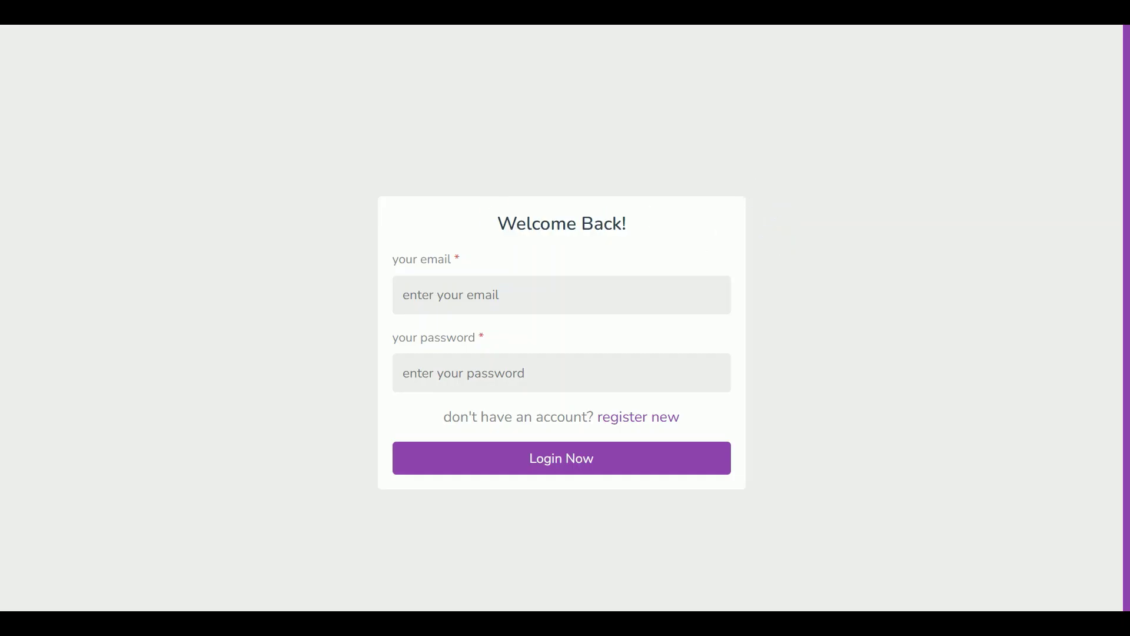
left_click(648, 422)
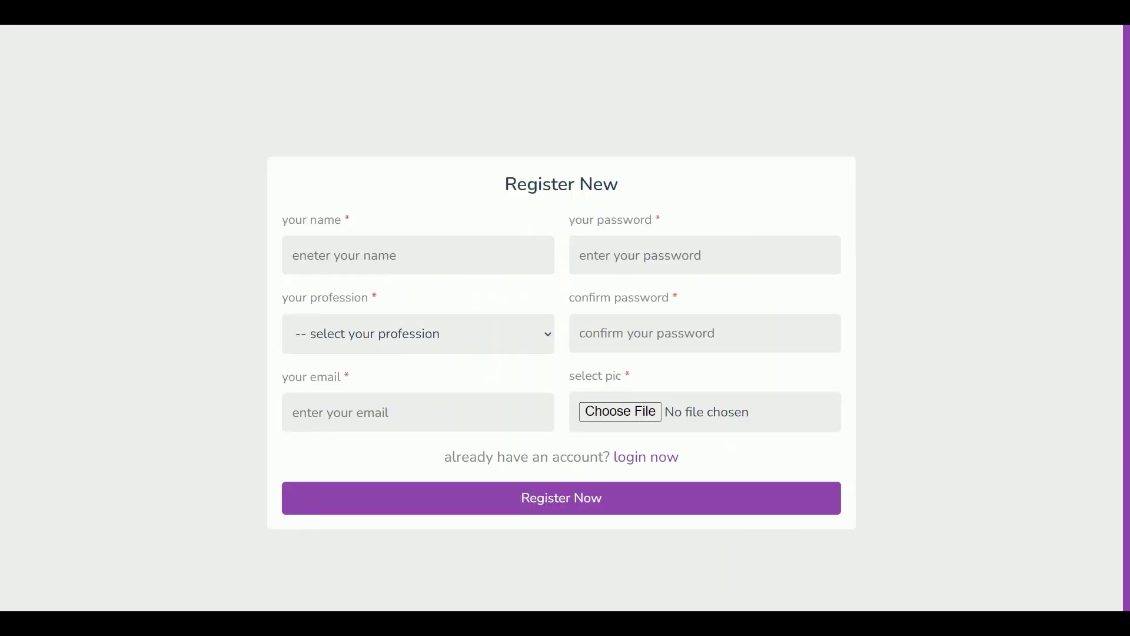
left_click_drag(476, 191, 659, 190)
left_click(660, 189)
Step: Return to the login form and log in with the tutor's e-mail and account password
left_click(646, 458)
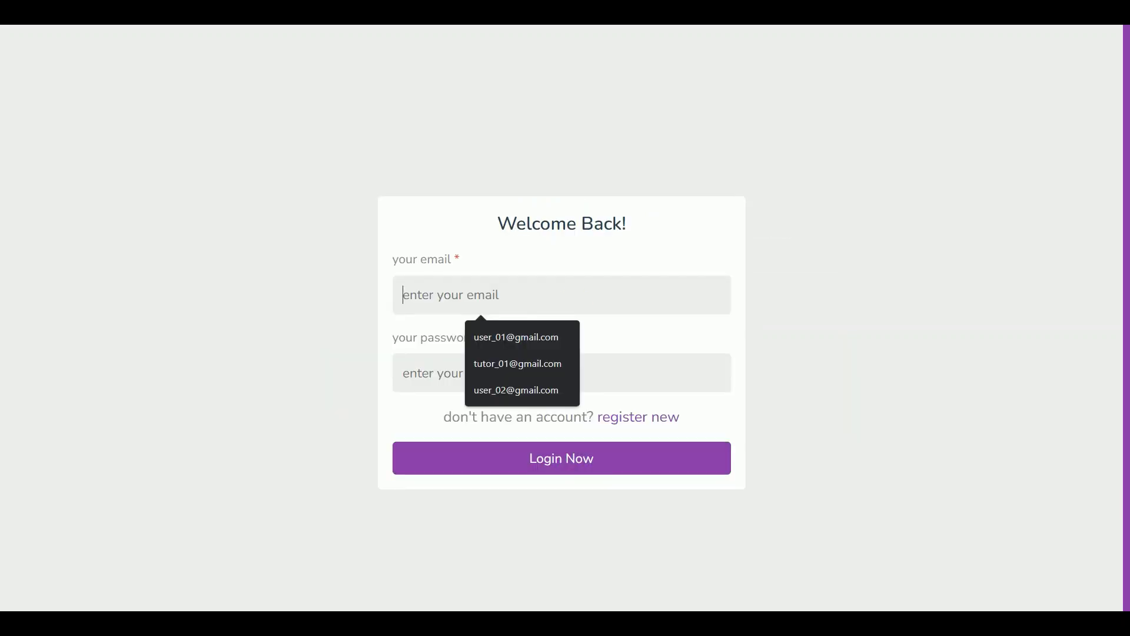
left_click(562, 362)
left_click(562, 371)
type("123")
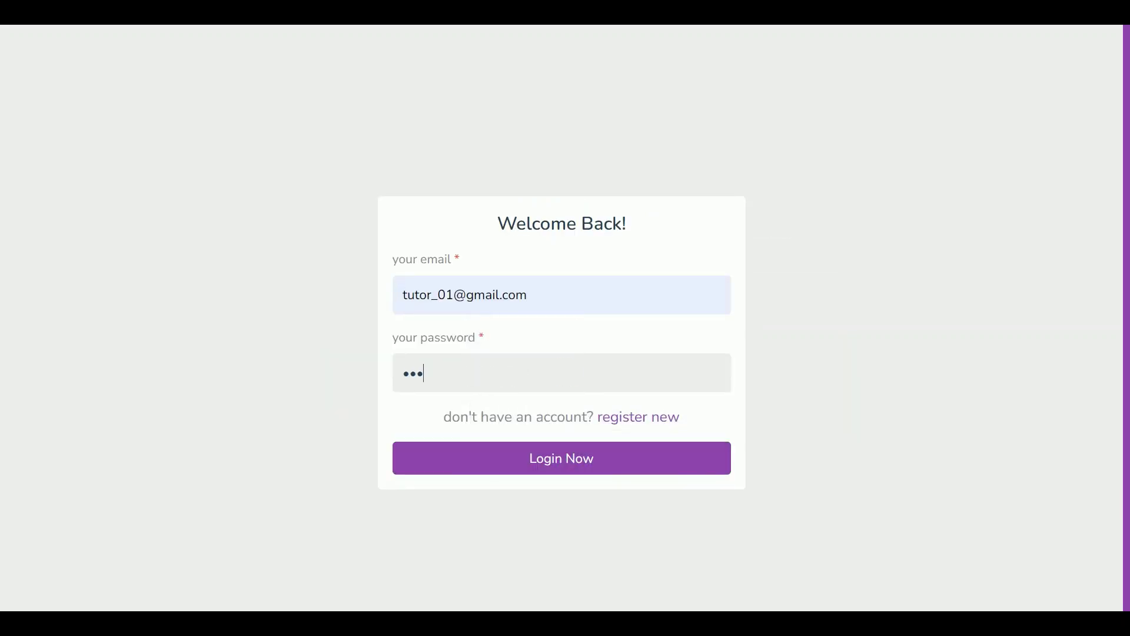
left_click(655, 473)
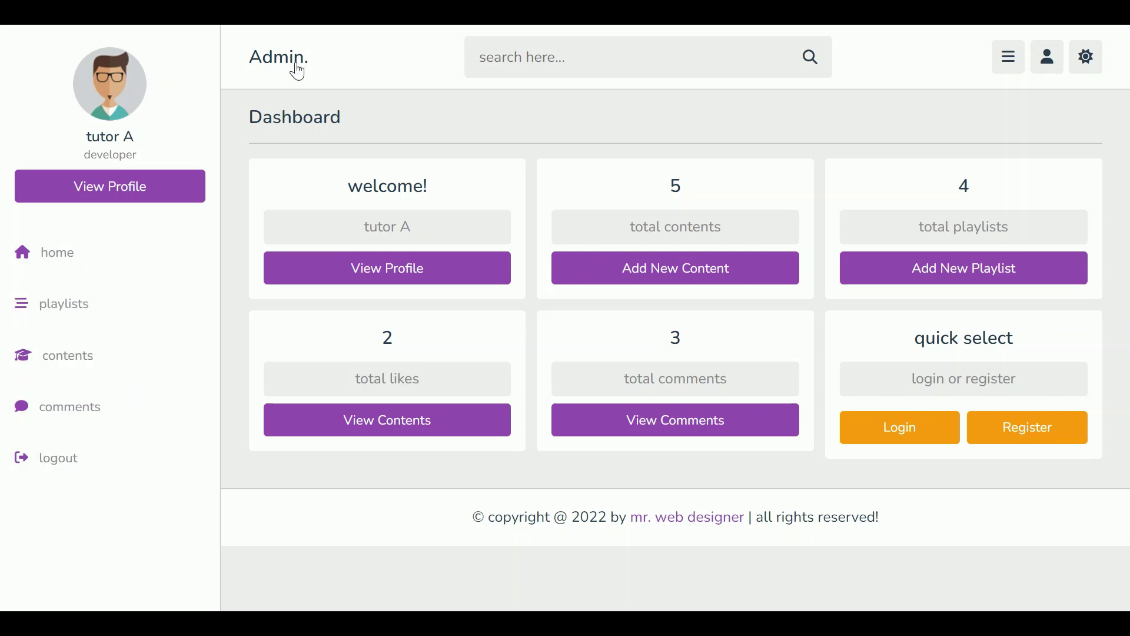
Step: Look over the admin dashboard, toggling the sidebar and the profile card and checking the welcome box
left_click(1008, 56)
left_click(896, 56)
left_click(1053, 74)
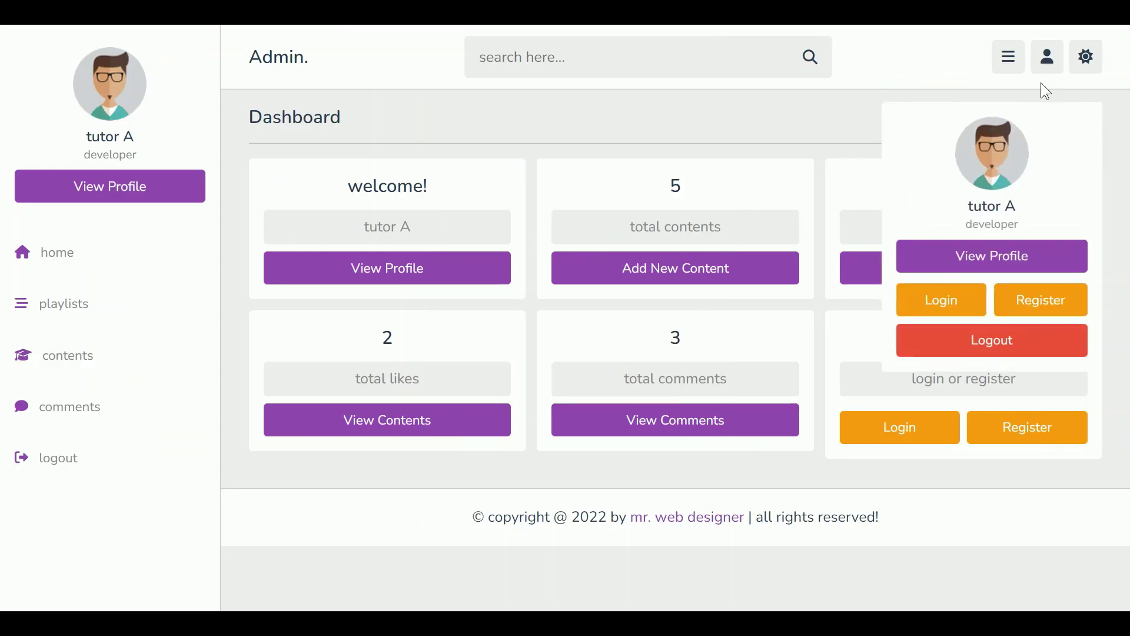
left_click(1048, 59)
triple_click(412, 186)
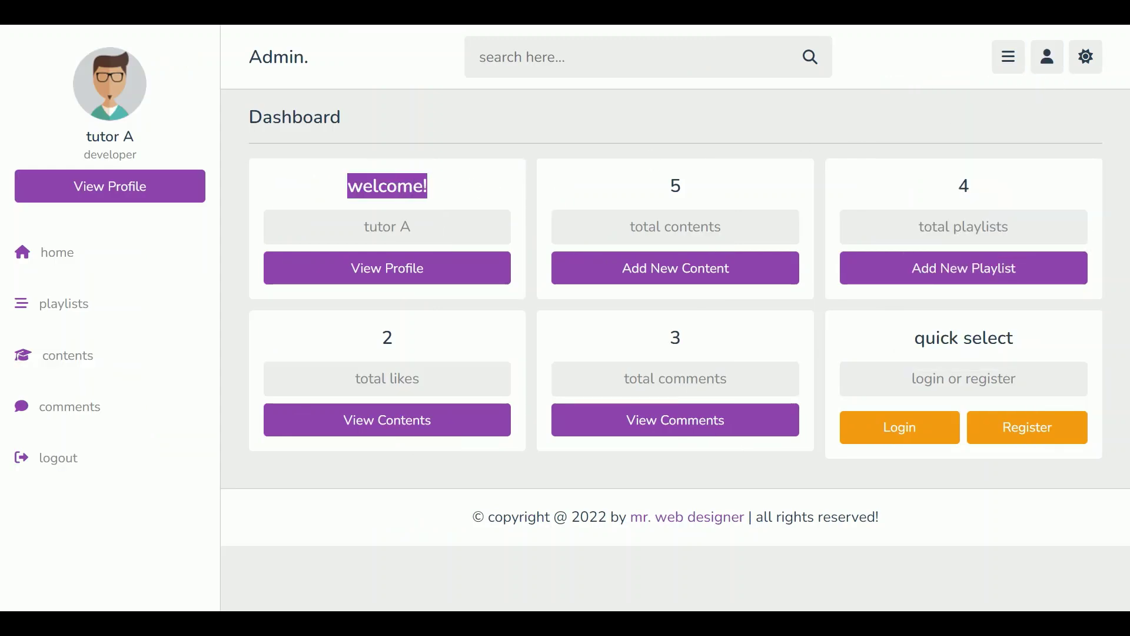
left_click(460, 221)
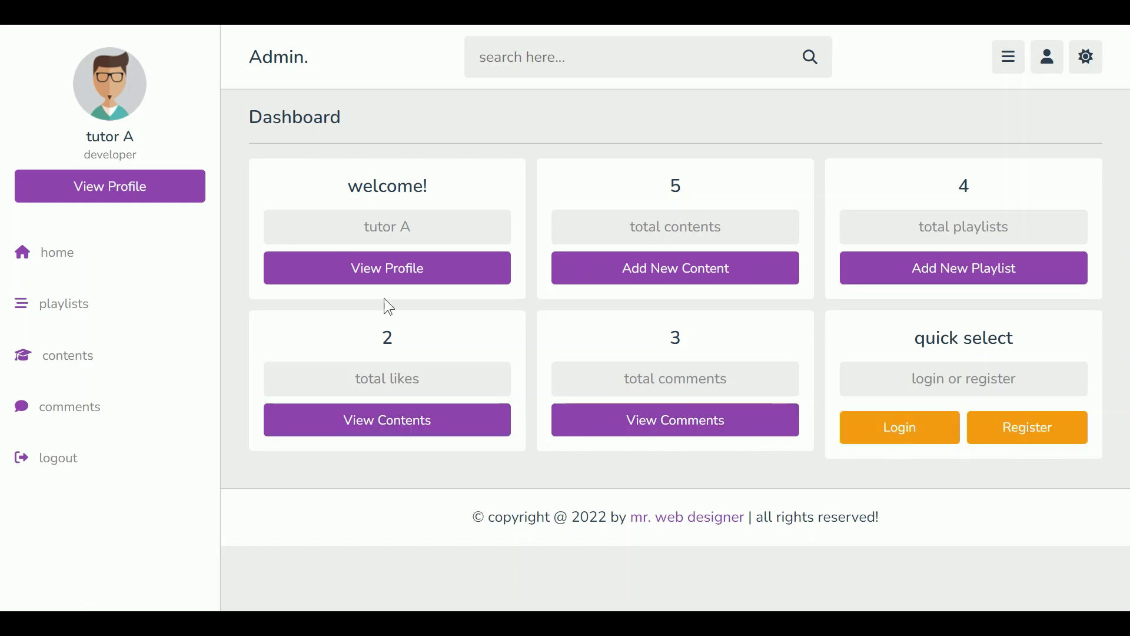
Step: View the tutor's profile details and open the form for updating the profile
left_click(391, 268)
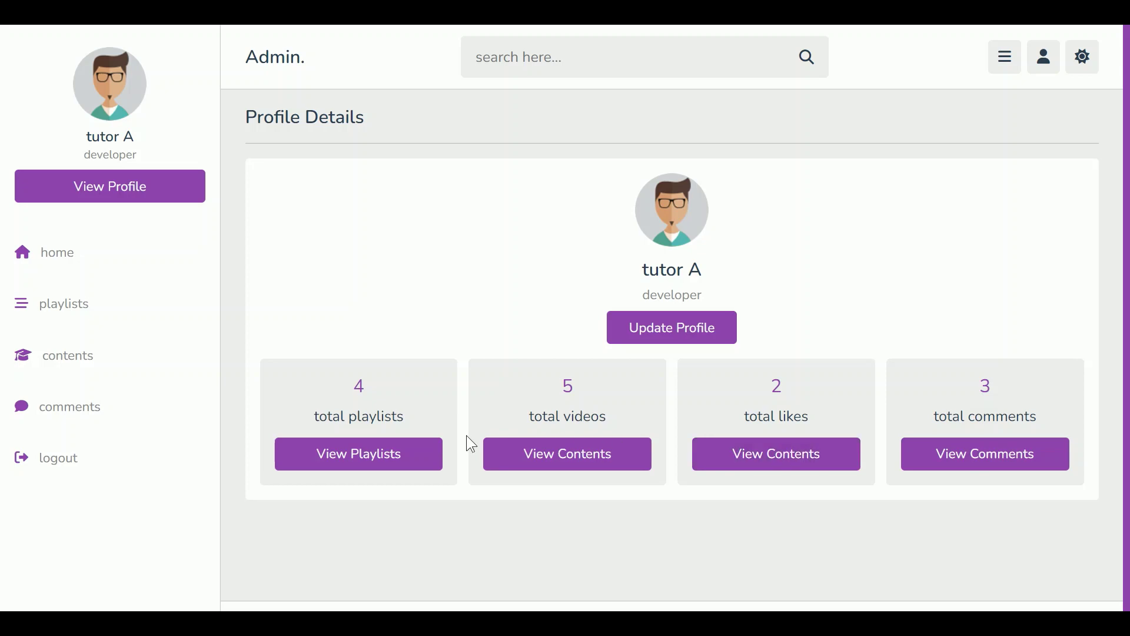
left_click(695, 336)
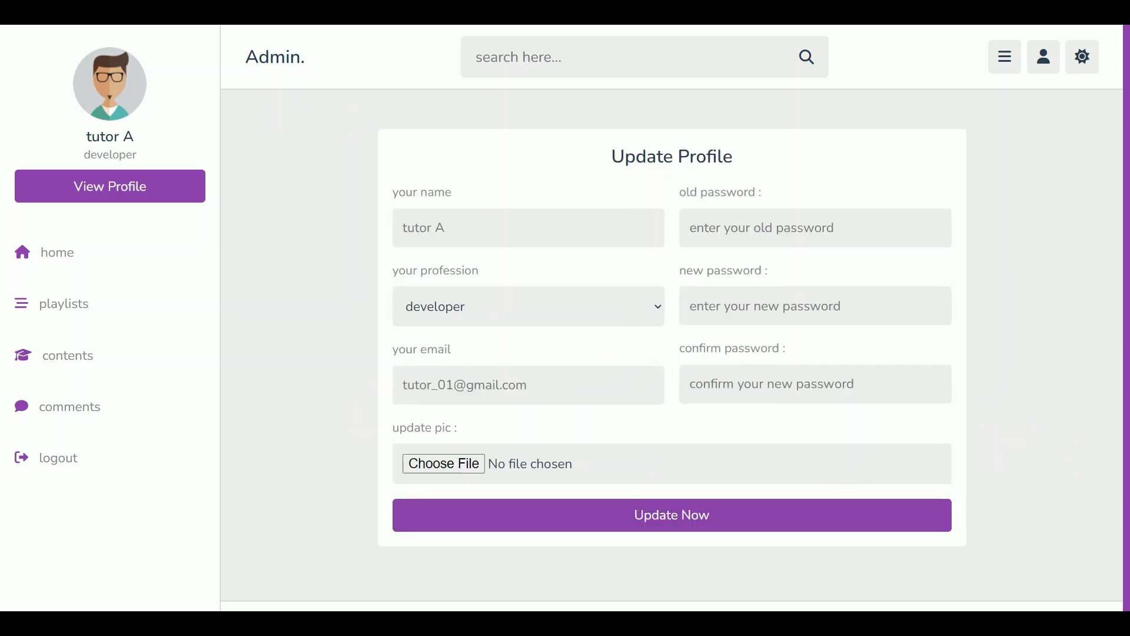
Step: Open the tutor's playlists page and look through the added playlists
left_click(130, 320)
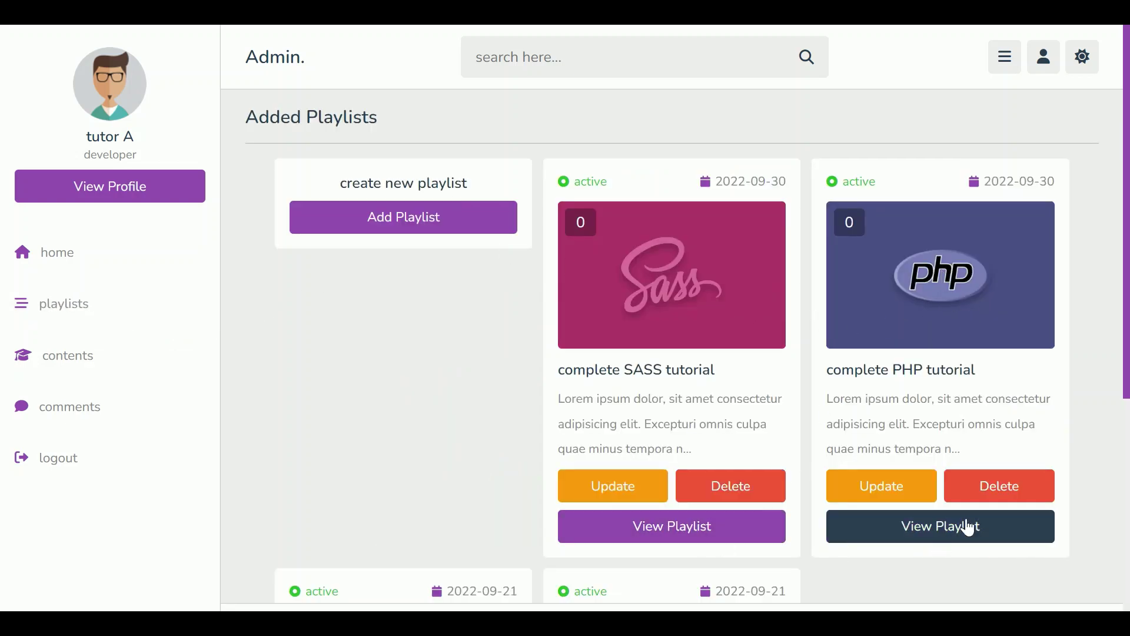
scroll(1049, 487, "down", 4)
scroll(1050, 487, "down", 4)
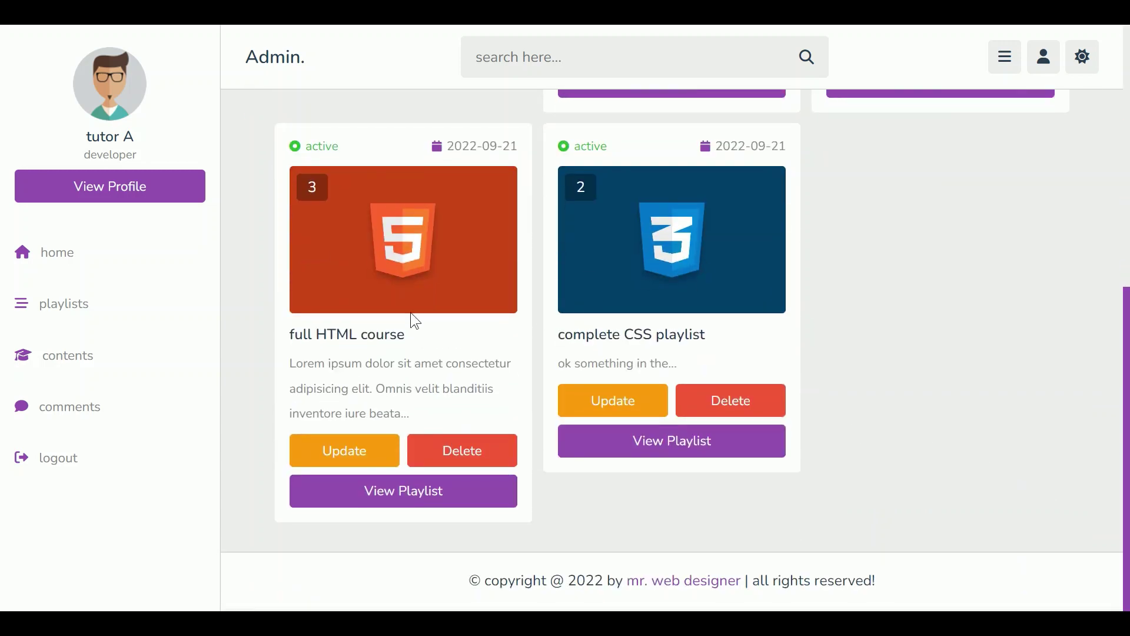
scroll(744, 383, "up", 8)
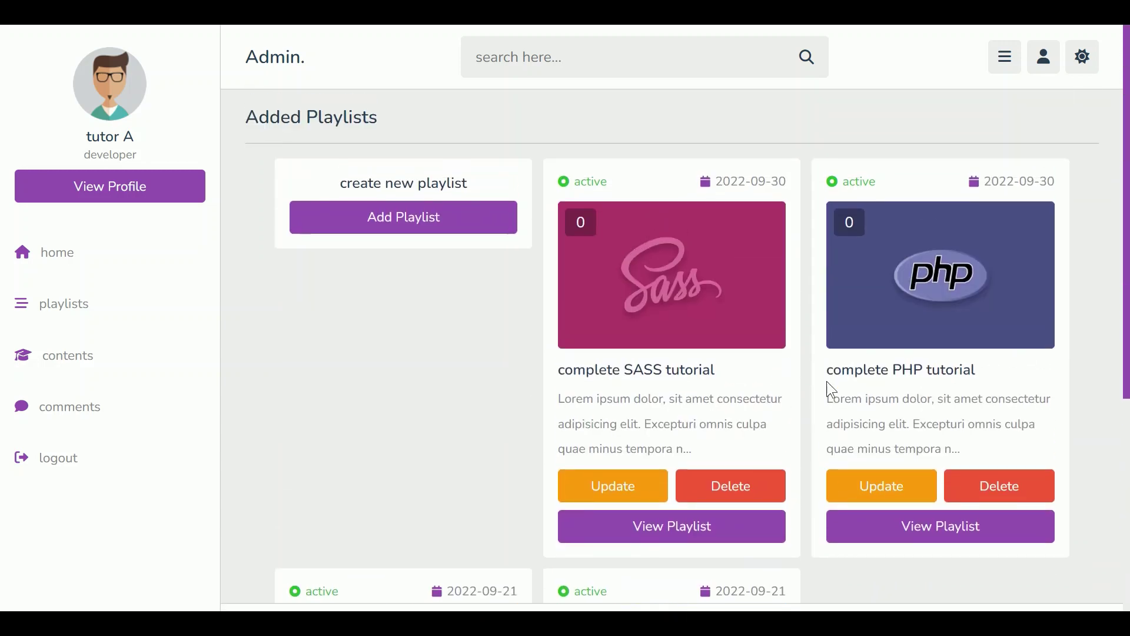
Step: Delete the "complete SASS tutorial" playlist and check the remaining playlists
left_click(740, 494)
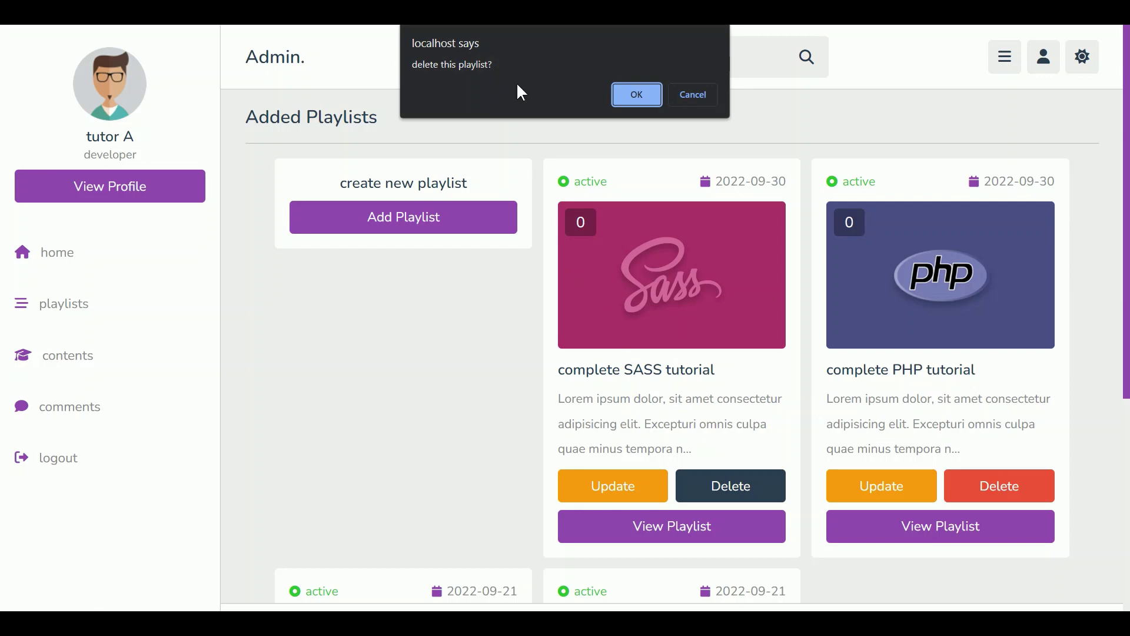
left_click(637, 95)
scroll(848, 280, "down", 6)
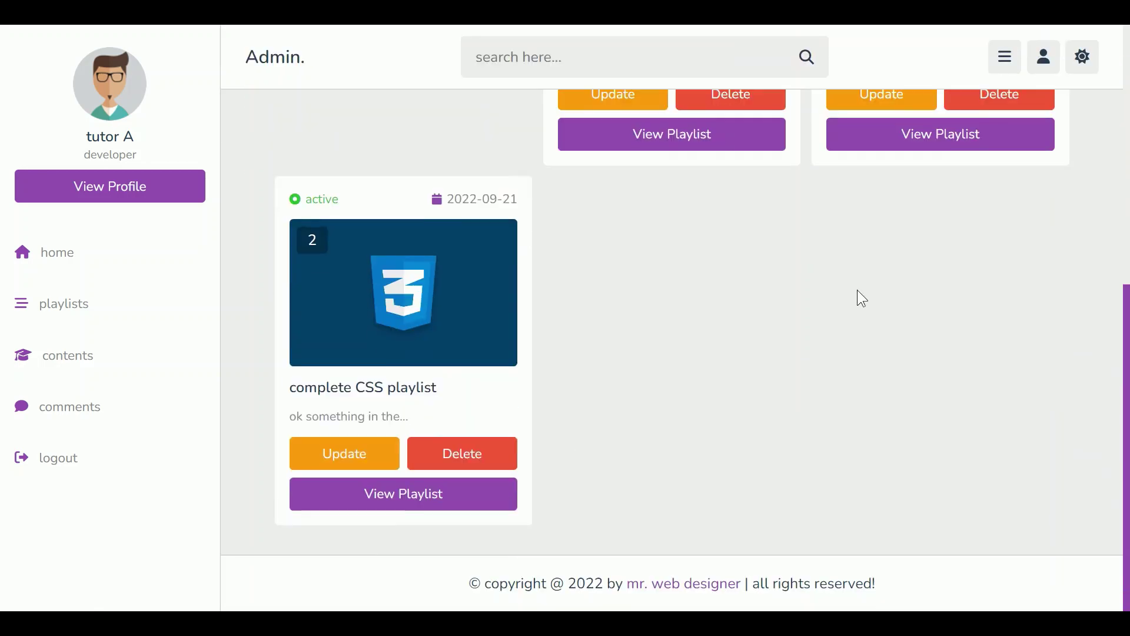
scroll(858, 298, "up", 4)
scroll(865, 302, "up", 2)
Step: Update the "complete PHP tutorial" playlist, setting its title to "updated" and its status to deactive
scroll(824, 329, "down", 3)
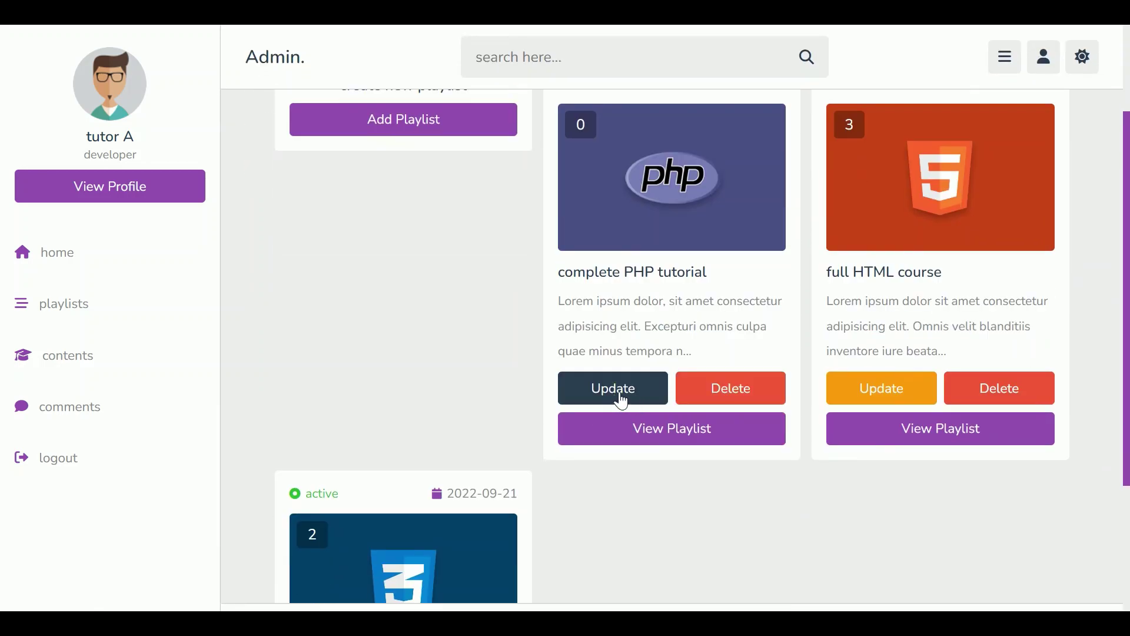
left_click(620, 396)
key("ctrl+a")
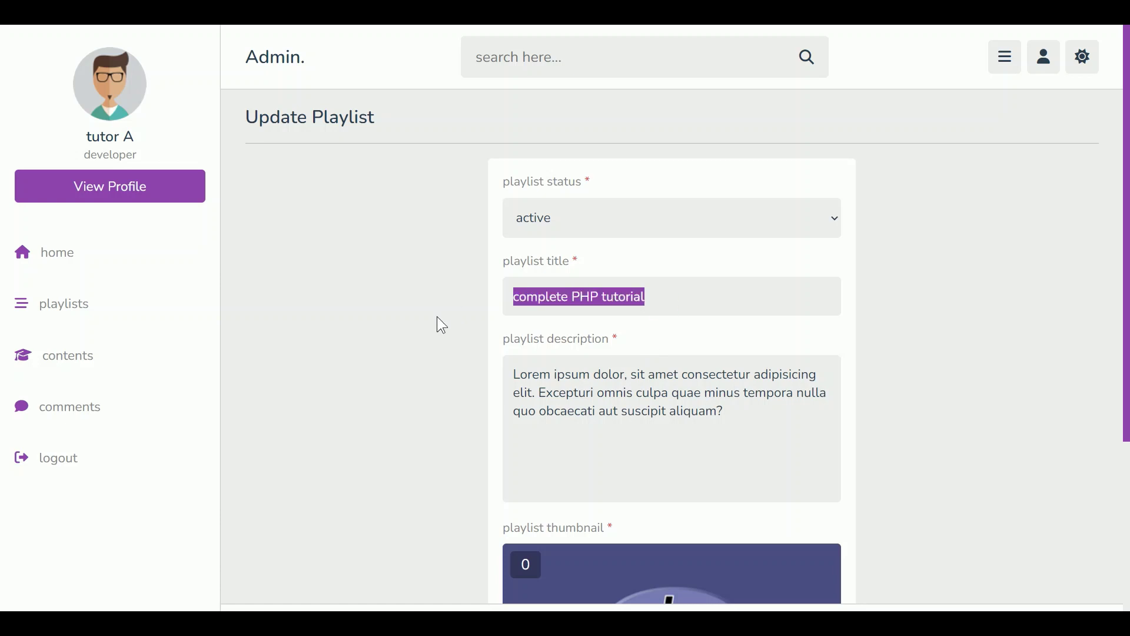
type("updated")
left_click(585, 220)
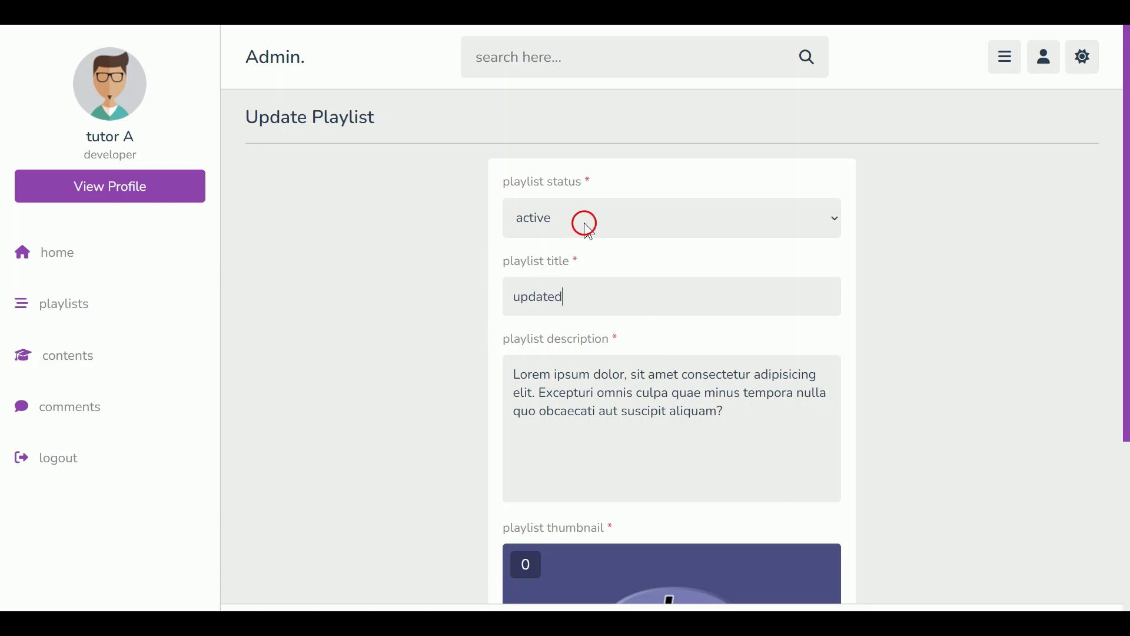
left_click(583, 285)
scroll(934, 315, "down", 5)
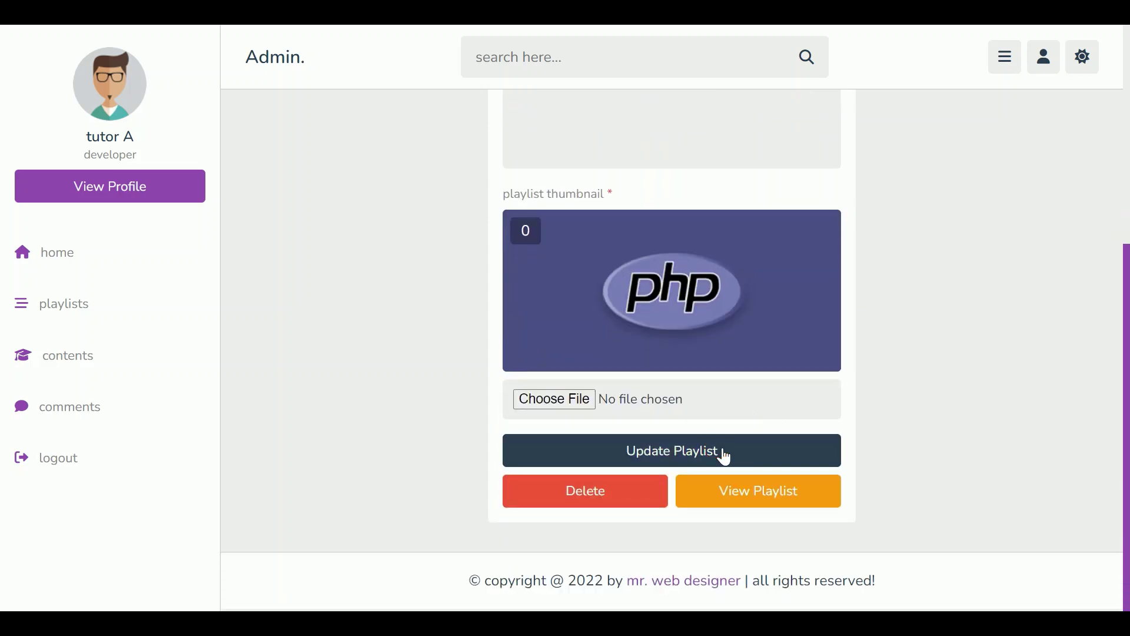
left_click(725, 457)
Step: Return to the playlists page and check the edited playlist's status and title among the added playlists
left_click(151, 318)
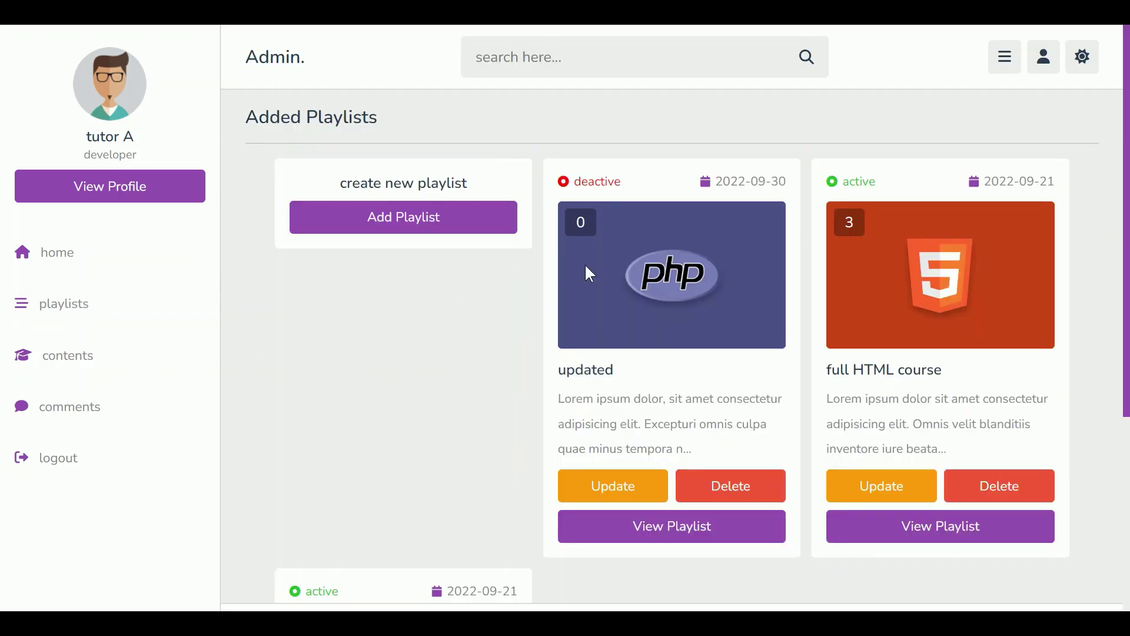
left_click_drag(583, 199, 653, 184)
left_click(654, 185)
left_click_drag(647, 377, 575, 371)
left_click(575, 371)
scroll(1006, 382, "down", 5)
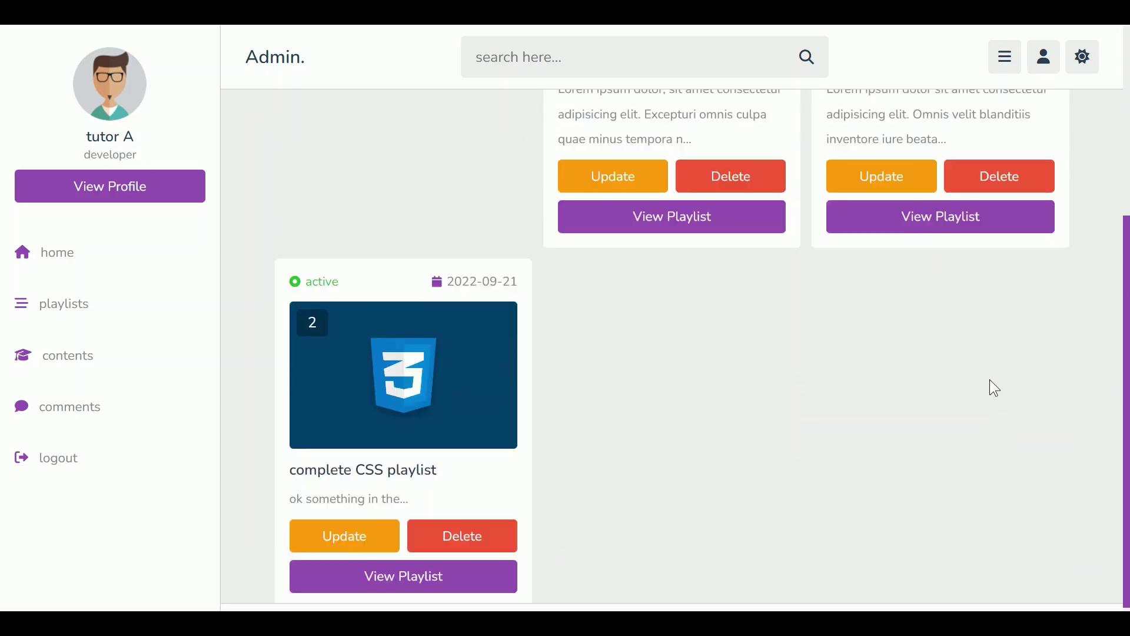
Step: Fill in a new playlist with status active, title "complete React tutorial" and a lorem ipsum description
scroll(994, 389, "up", 5)
left_click(403, 214)
left_click(622, 230)
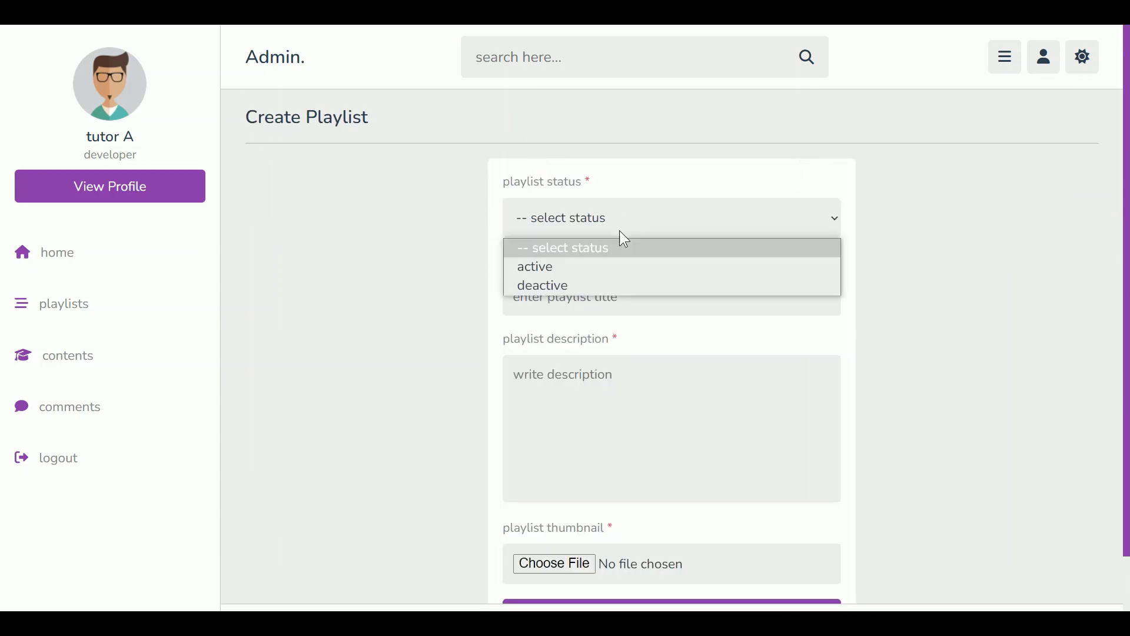
left_click(613, 265)
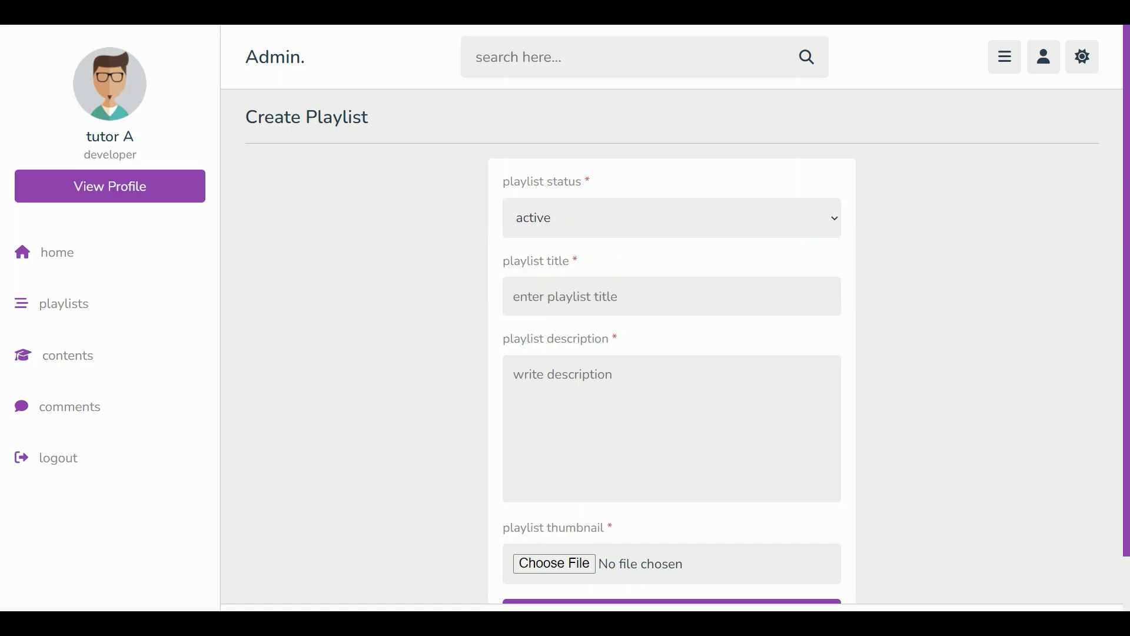
type("complete React tutorial")
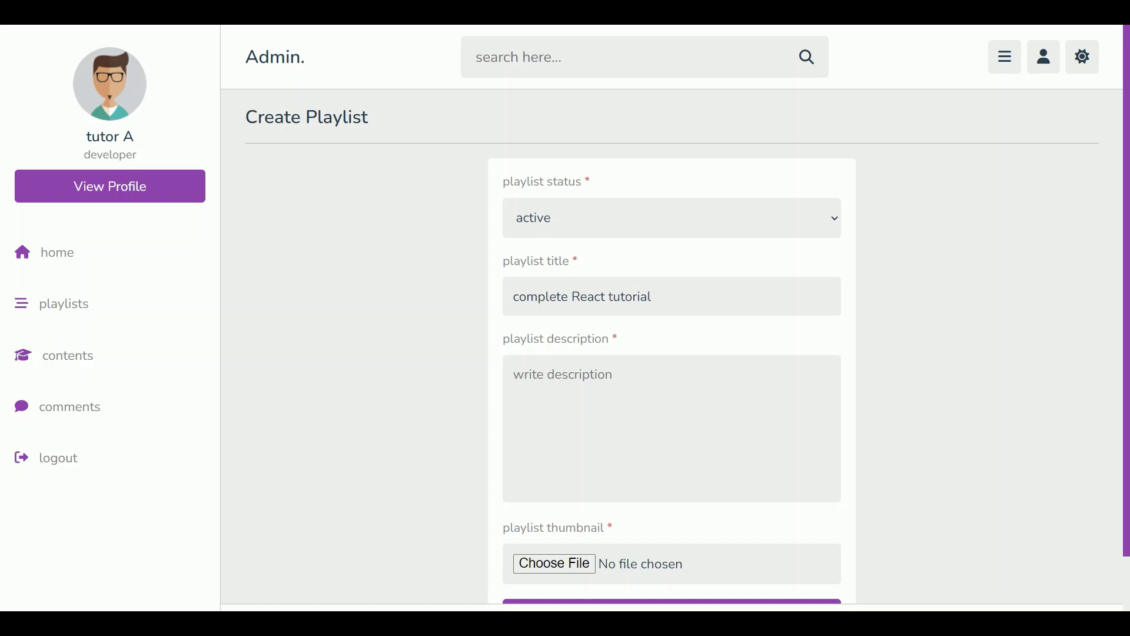
type("Lorem ipsum dolor sit amet consectetur adipisicing elit. Fugiat non dignissimos inventore ex quos perspiciatis incidunt a minus asperiores deleniti.")
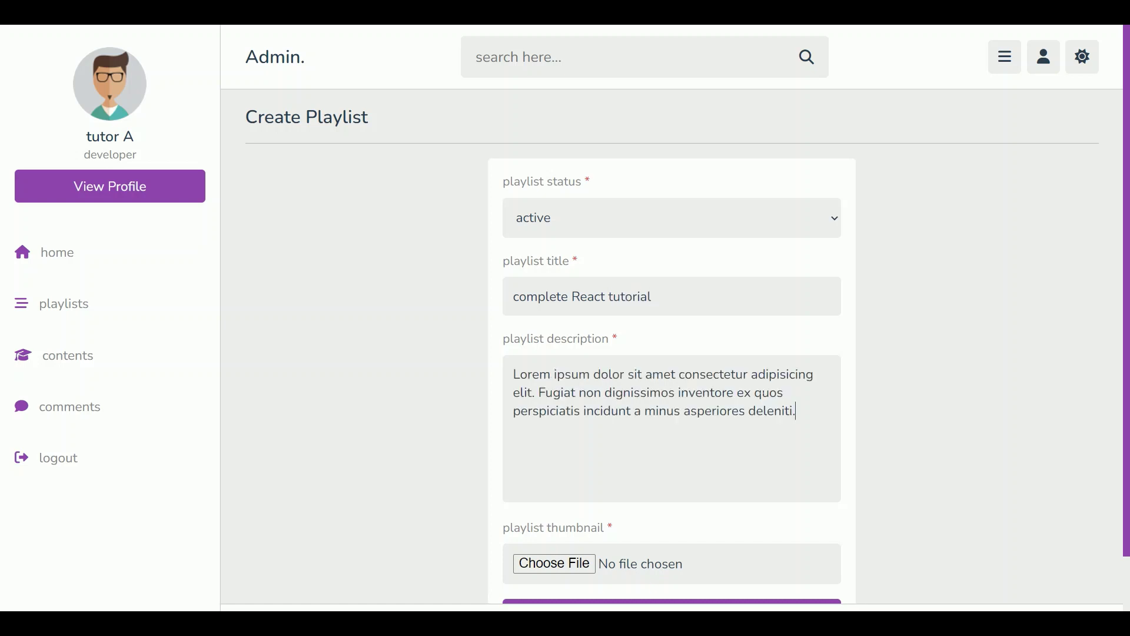
Step: Choose thumb-9 from the project_assets folder as the playlist thumbnail and create the playlist
scroll(878, 372, "down", 3)
left_click(764, 448)
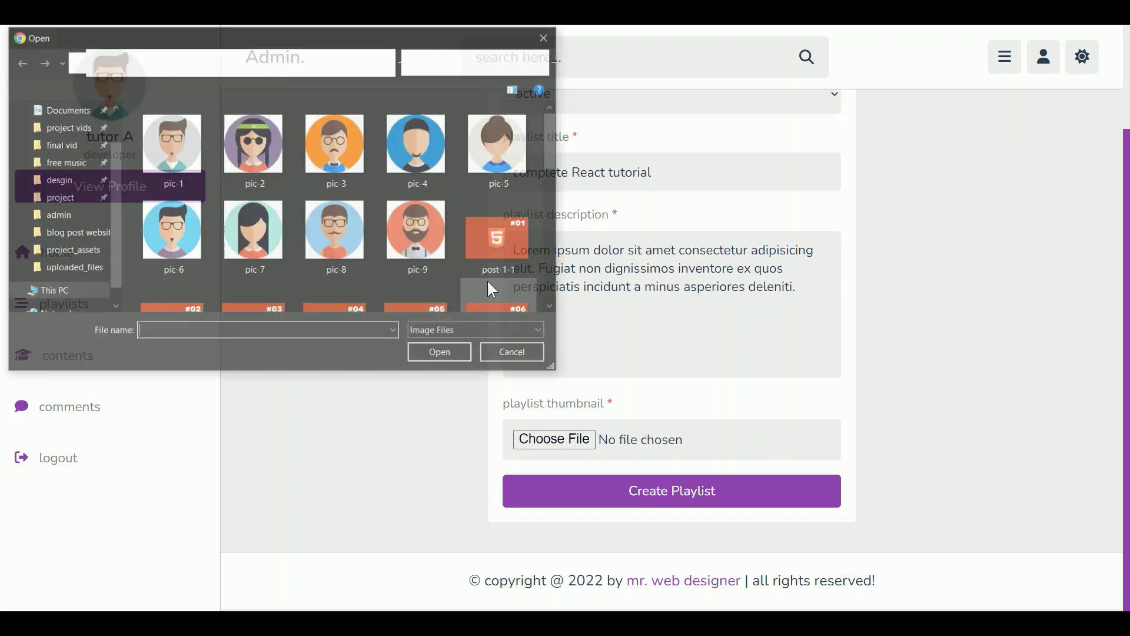
scroll(447, 230, "down", 5)
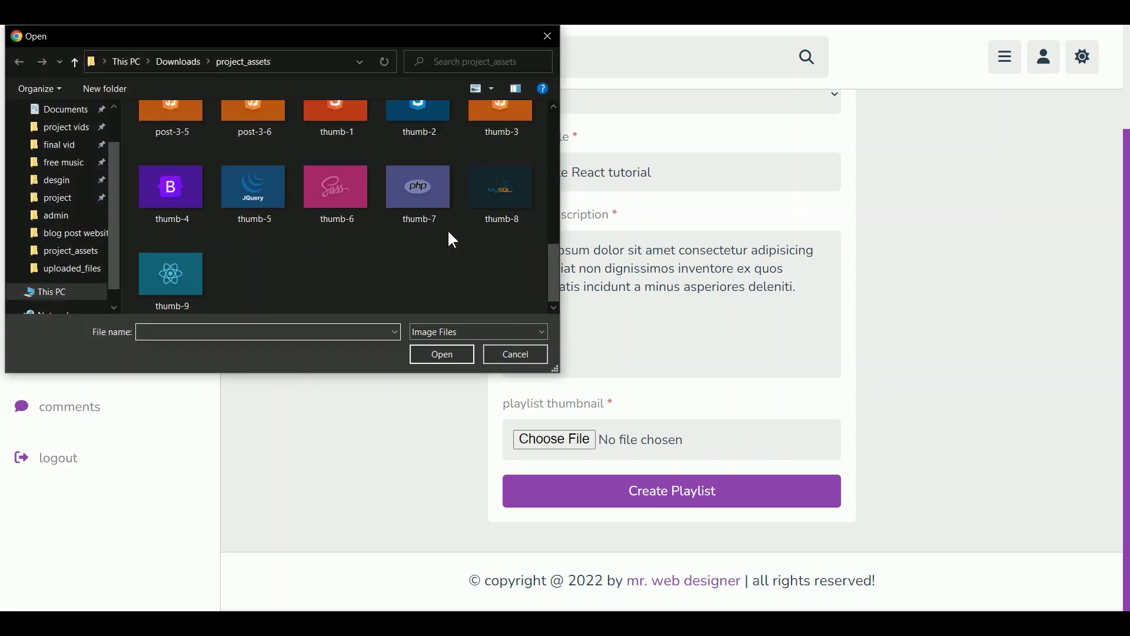
double_click(169, 265)
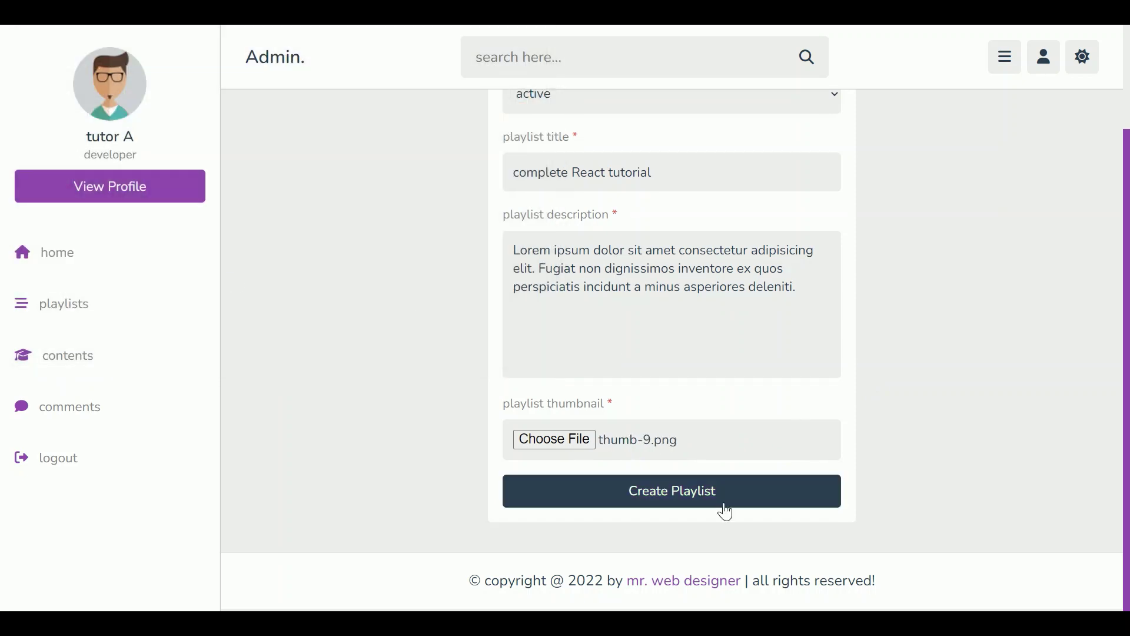
left_click(672, 491)
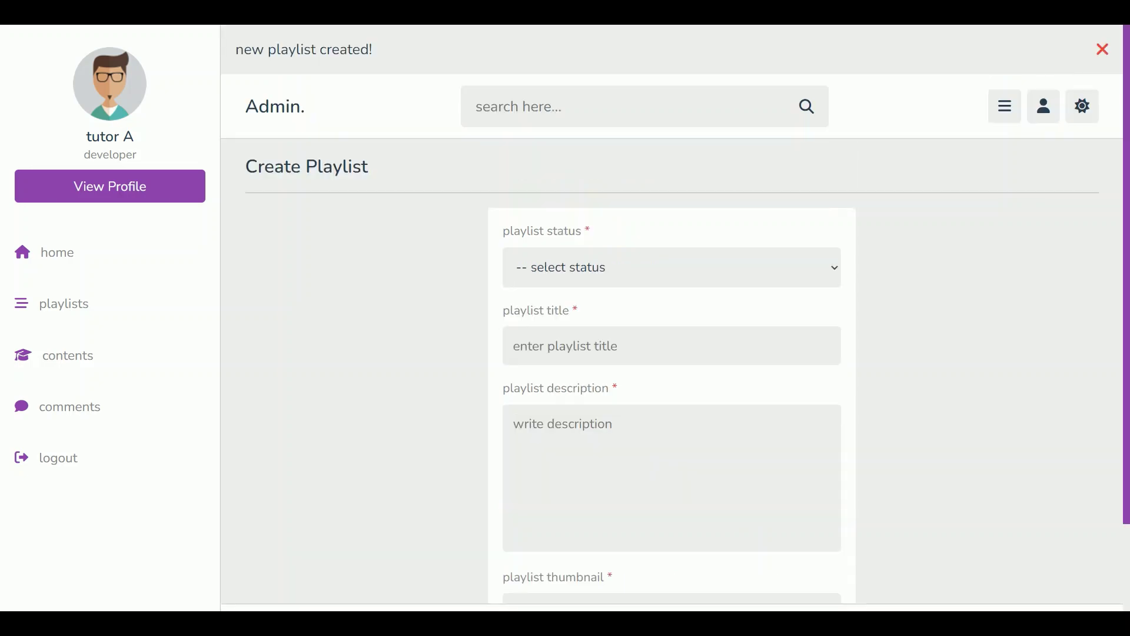
Step: Return to the playlists page and open the "full HTML course" playlist to examine its details and videos
left_click(134, 303)
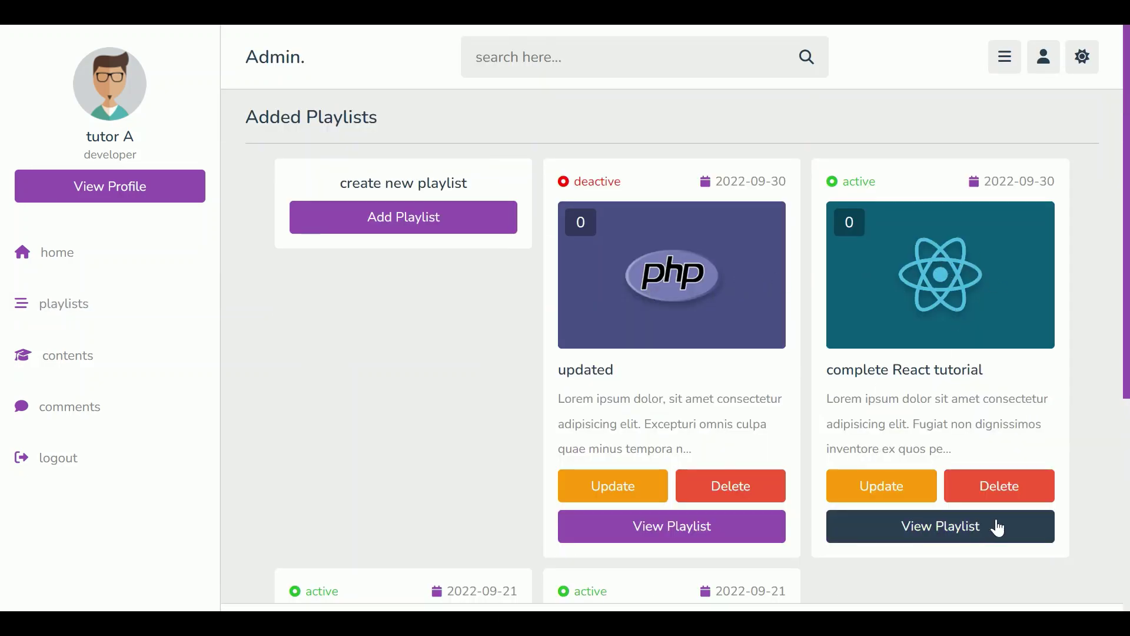
scroll(958, 504, "down", 5)
scroll(715, 332, "down", 3)
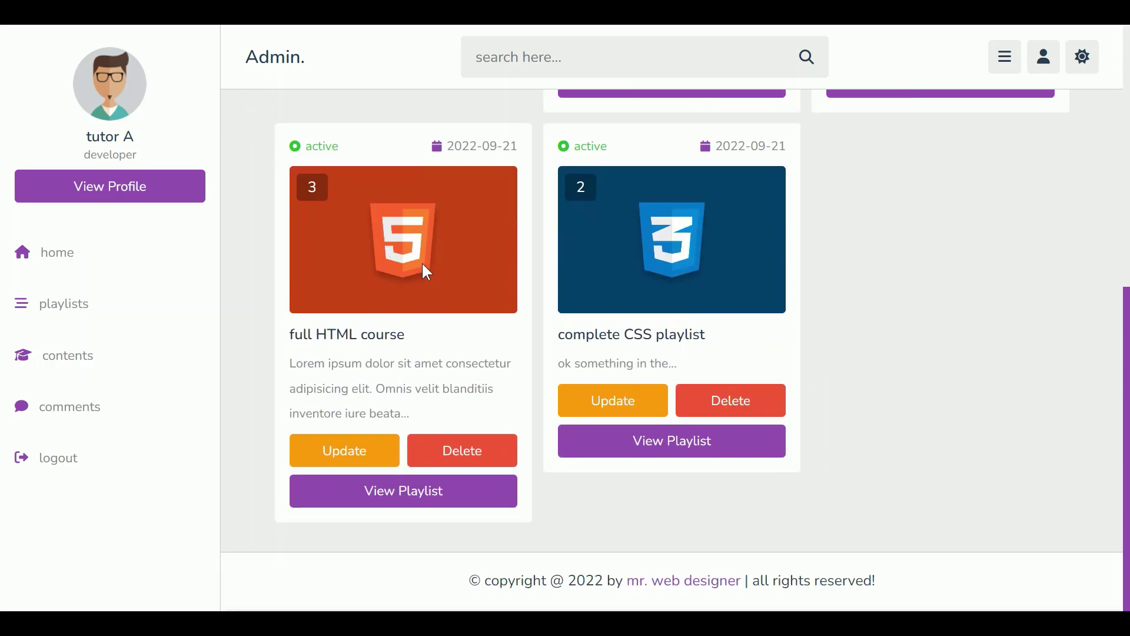
left_click(480, 489)
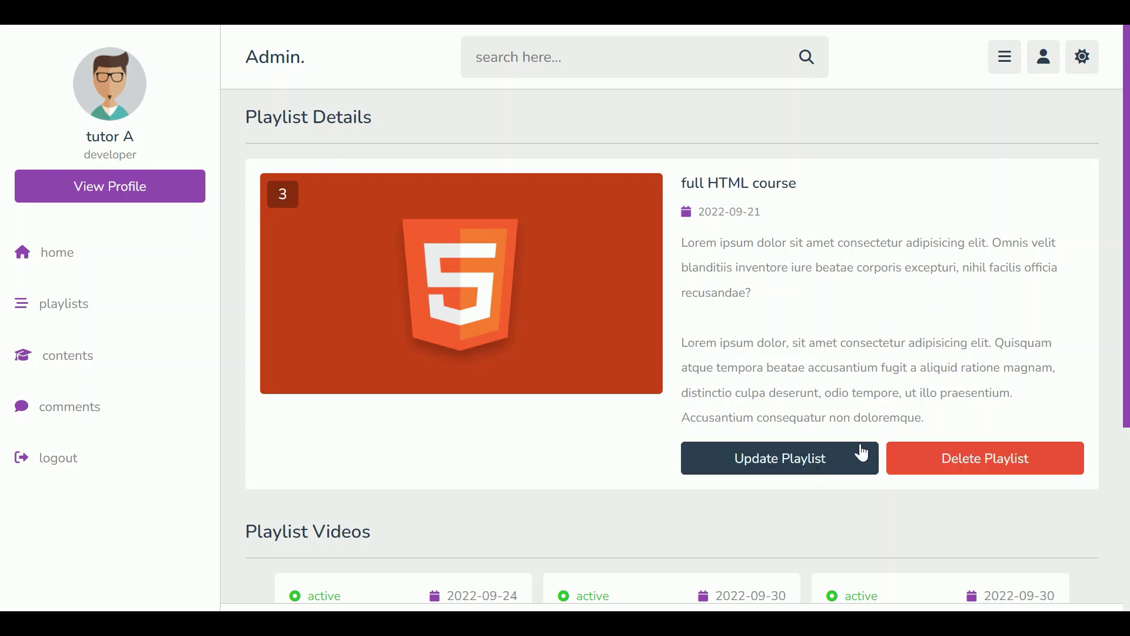
scroll(883, 424, "down", 5)
scroll(494, 382, "down", 2)
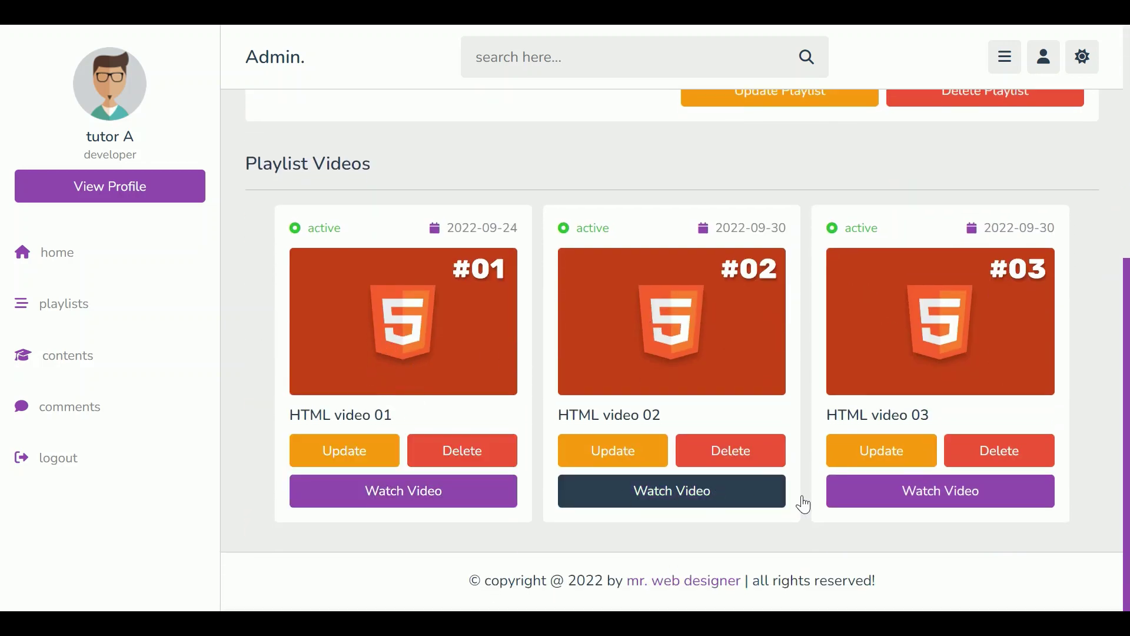
Step: Open HTML video 01 from the playlist and look through its description and user comments
left_click(471, 502)
scroll(824, 356, "down", 5)
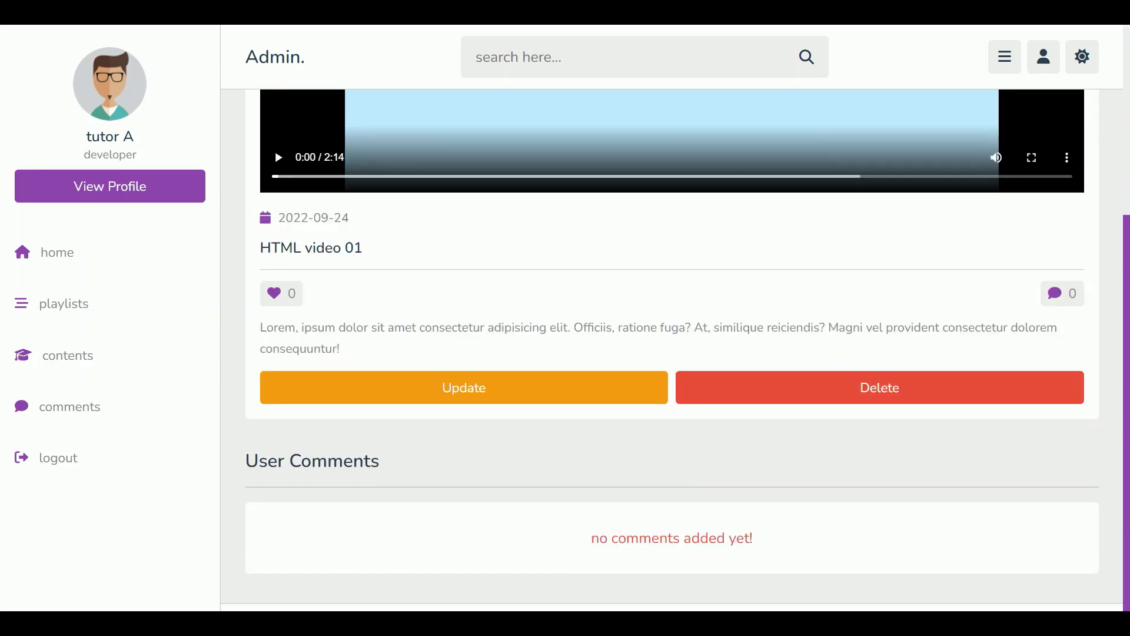
scroll(696, 323, "down", 1)
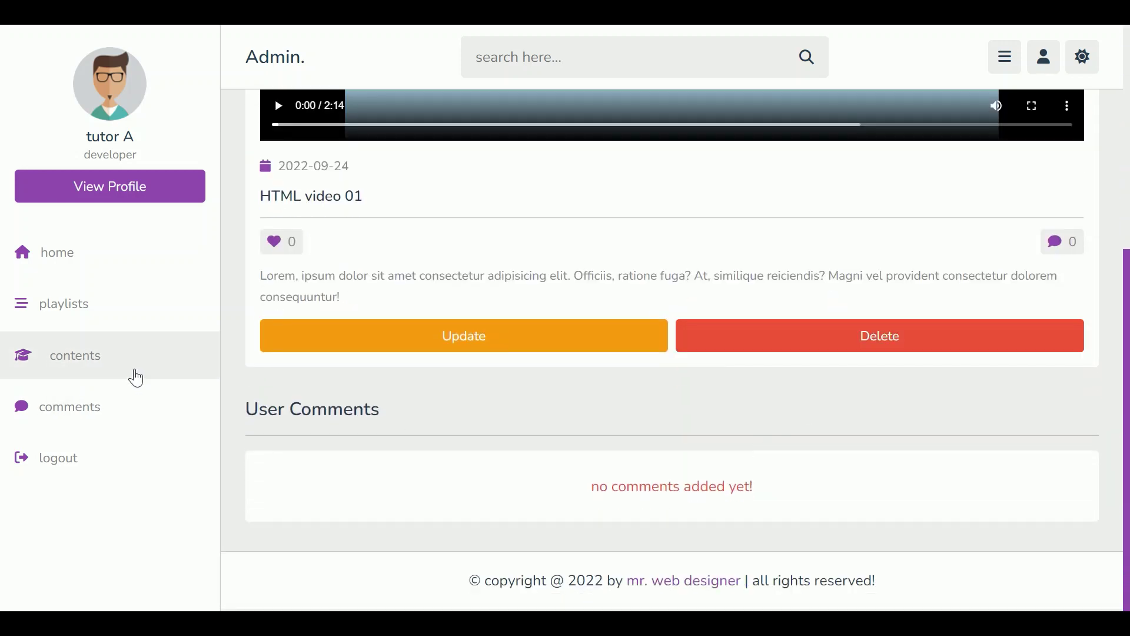
Step: Open the tutor's contents page, look through the listed videos, and try to delete CSS video 02
left_click(136, 377)
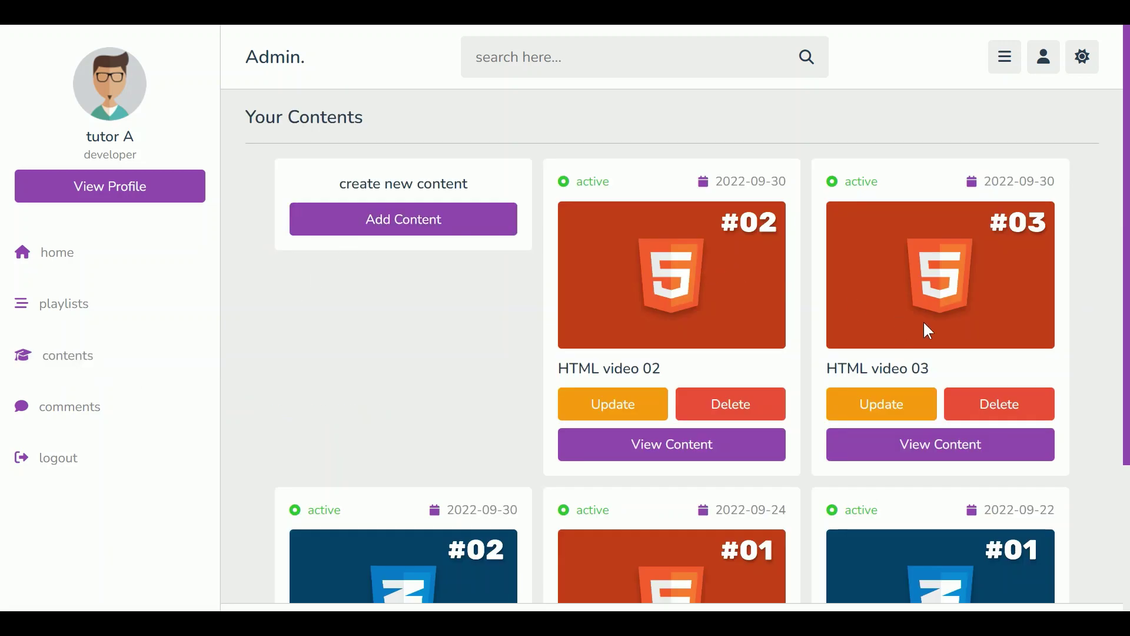
scroll(1000, 360, "down", 5)
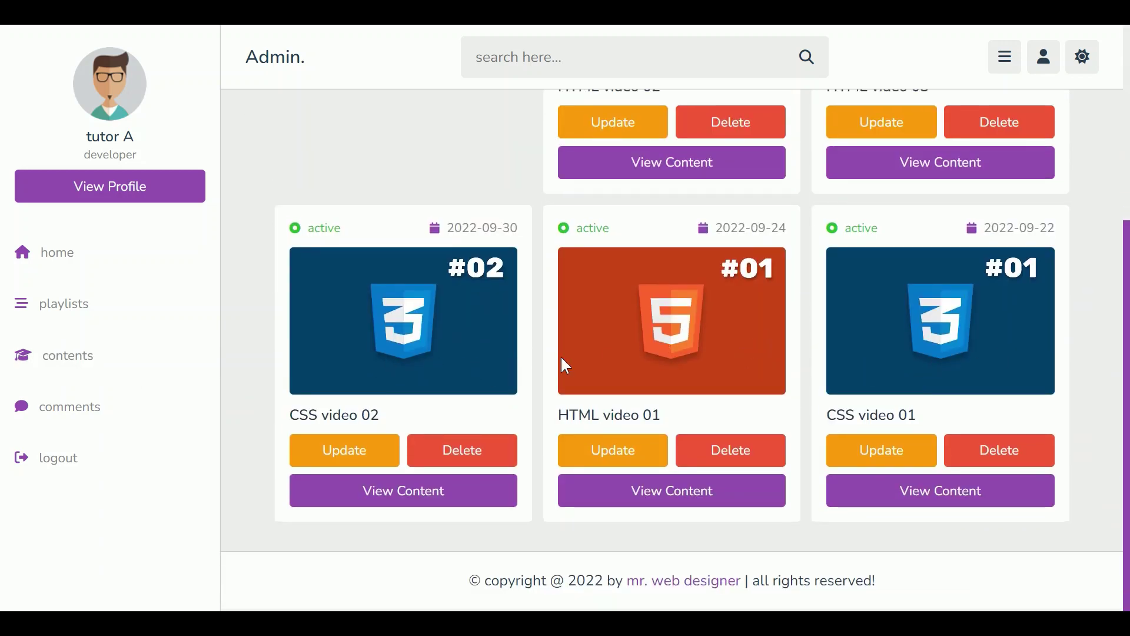
scroll(566, 366, "up", 5)
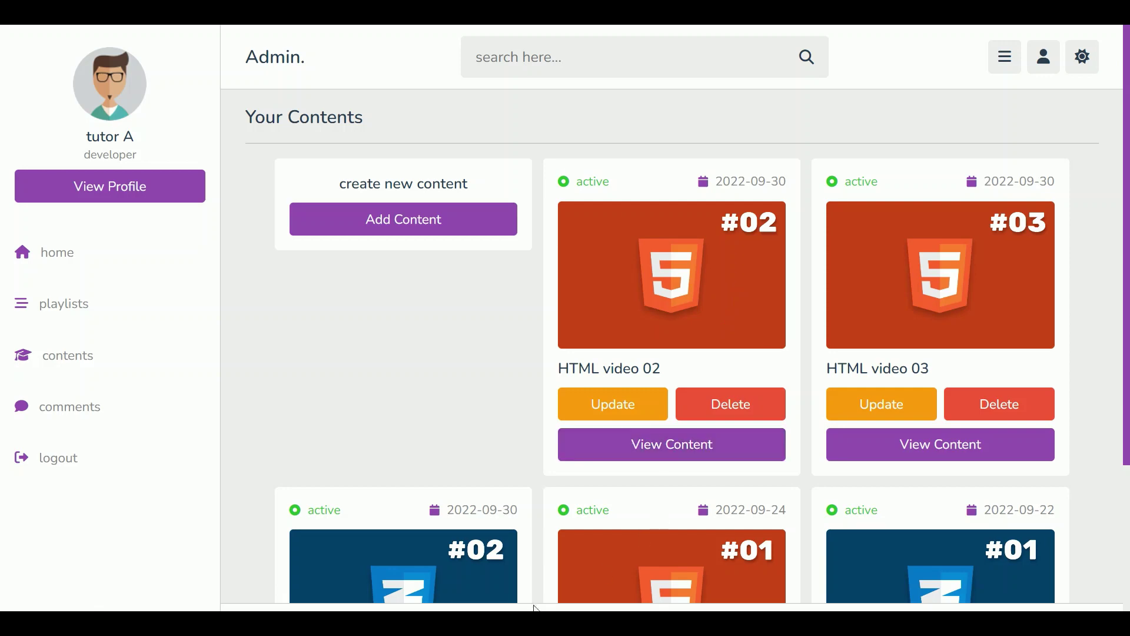
scroll(612, 494, "down", 5)
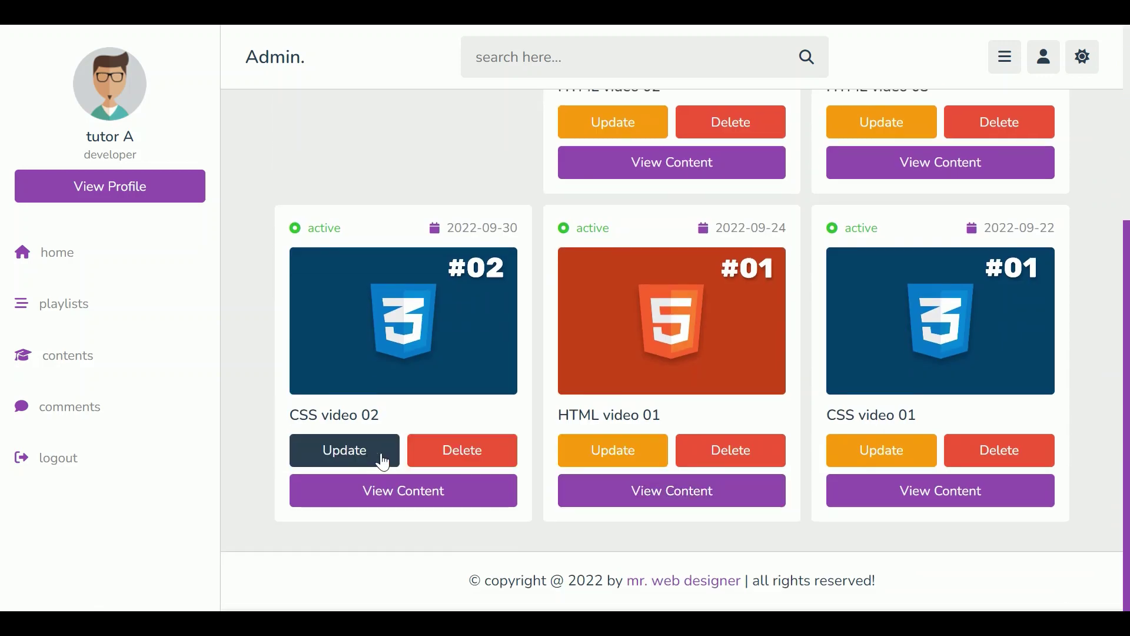
left_click(453, 453)
left_click(693, 94)
Step: Update the CSS video 02 content, setting its title to "updating" and keeping its status active
left_click(345, 465)
left_click_drag(594, 296, 490, 305)
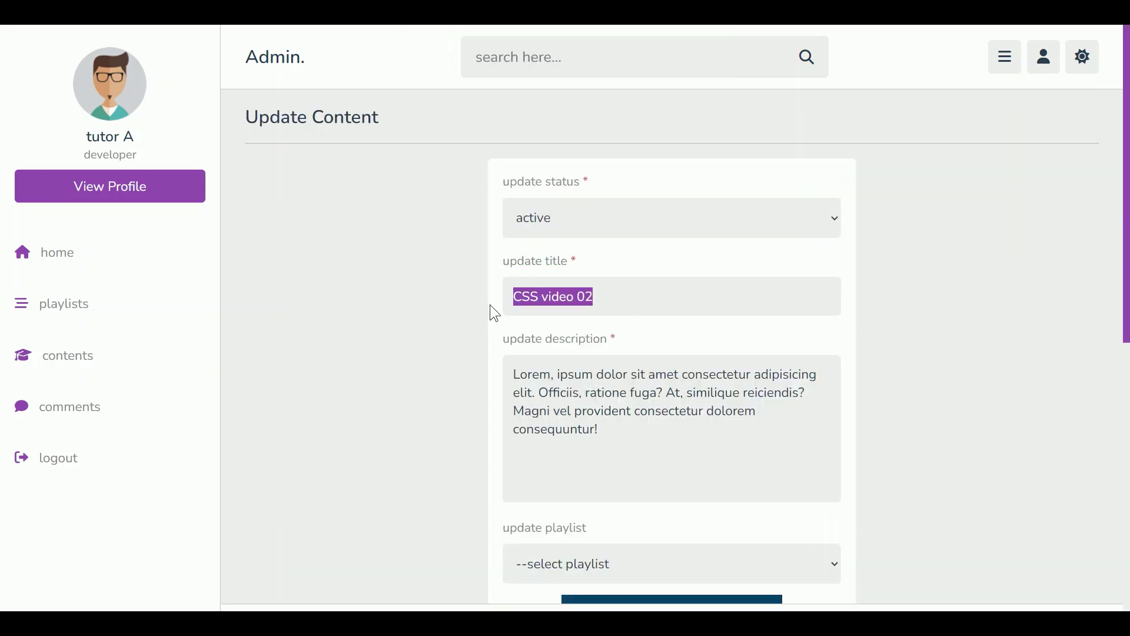
type("updadn")
key("BackSpace")
key("BackSpace")
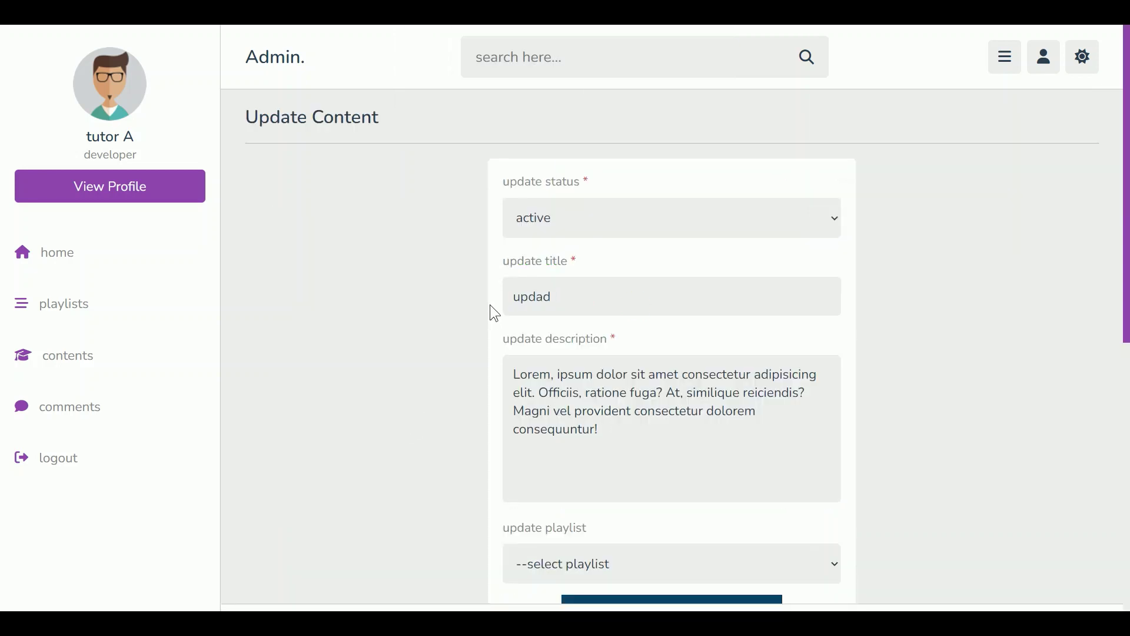
type("ting")
left_click(703, 223)
left_click(701, 225)
scroll(800, 288, "down", 9)
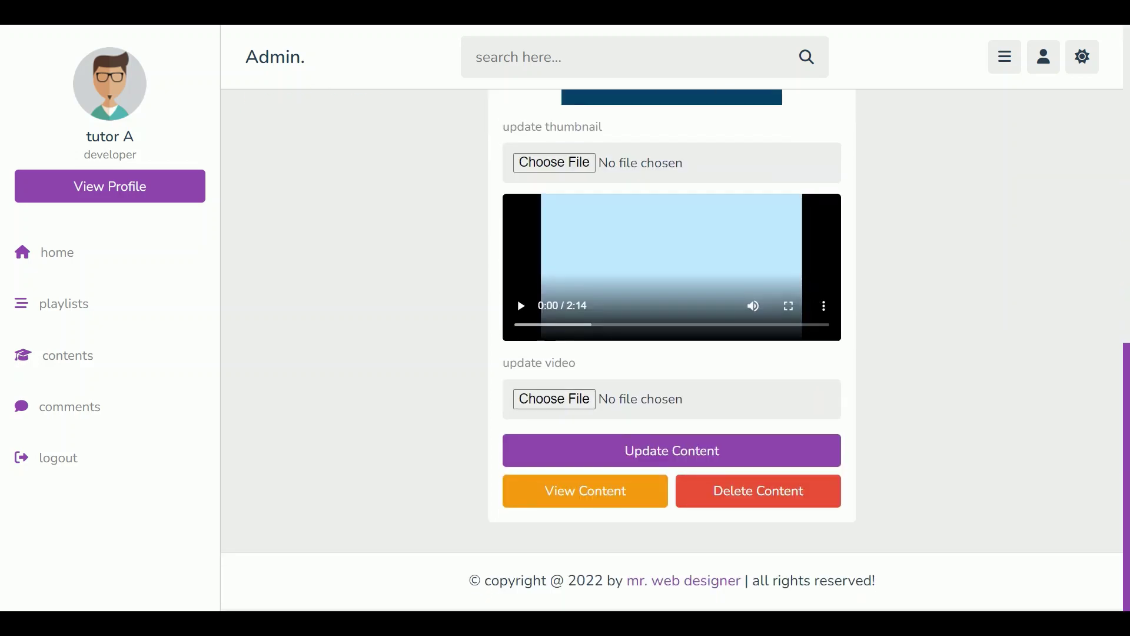
left_click(722, 458)
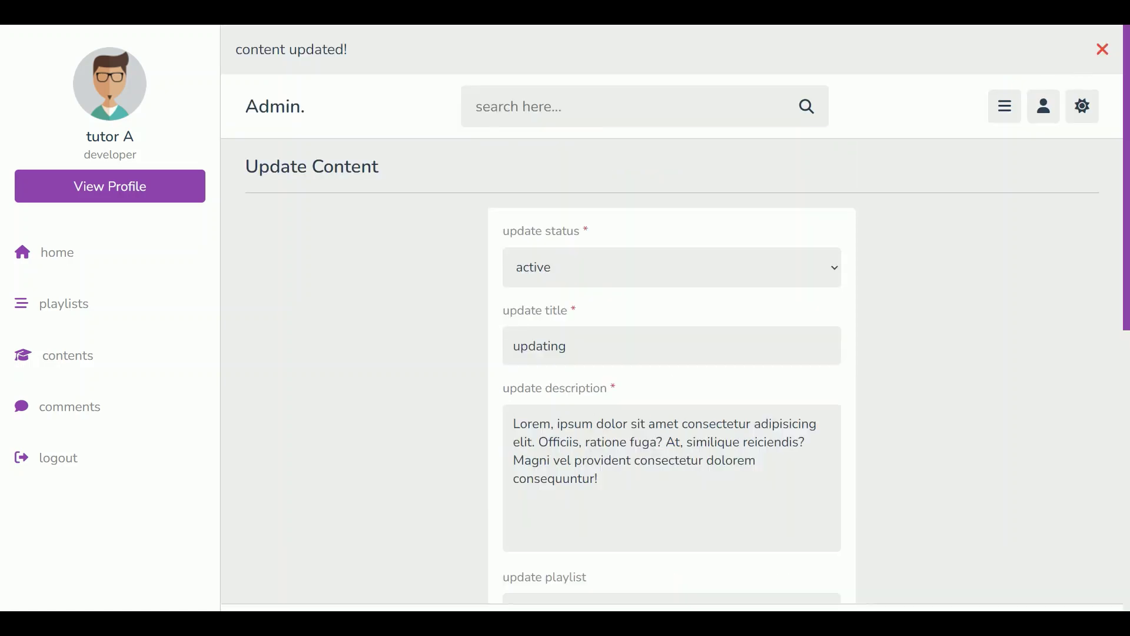
Step: Return to the contents page and check the edited video's title among the listed contents
left_click(238, 364)
scroll(467, 365, "down", 8)
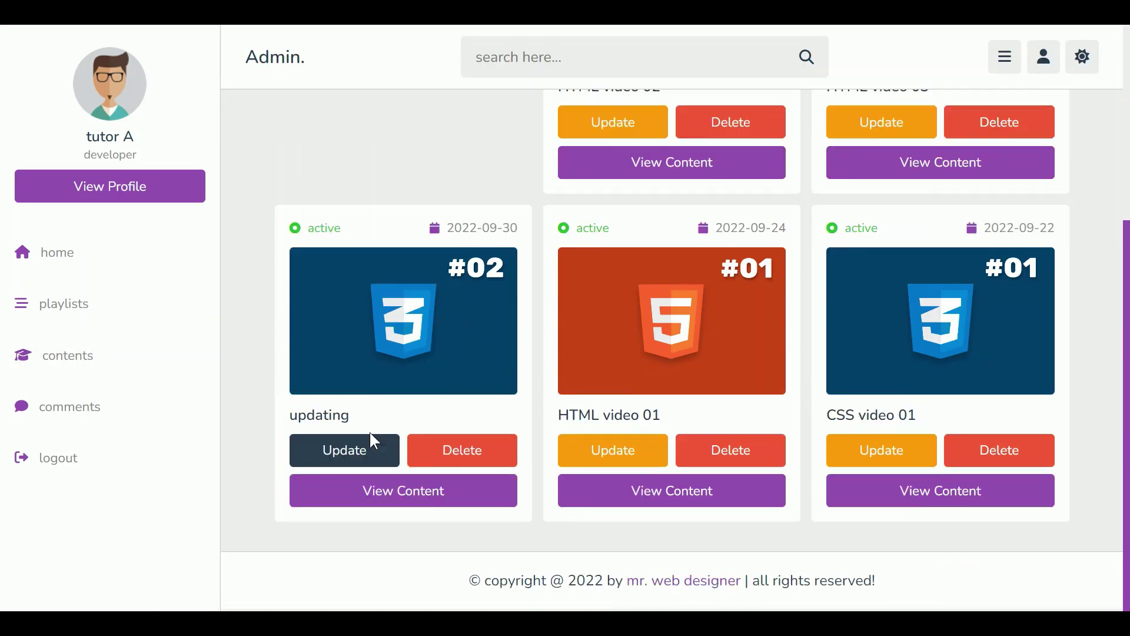
left_click_drag(352, 415, 260, 419)
left_click(260, 418)
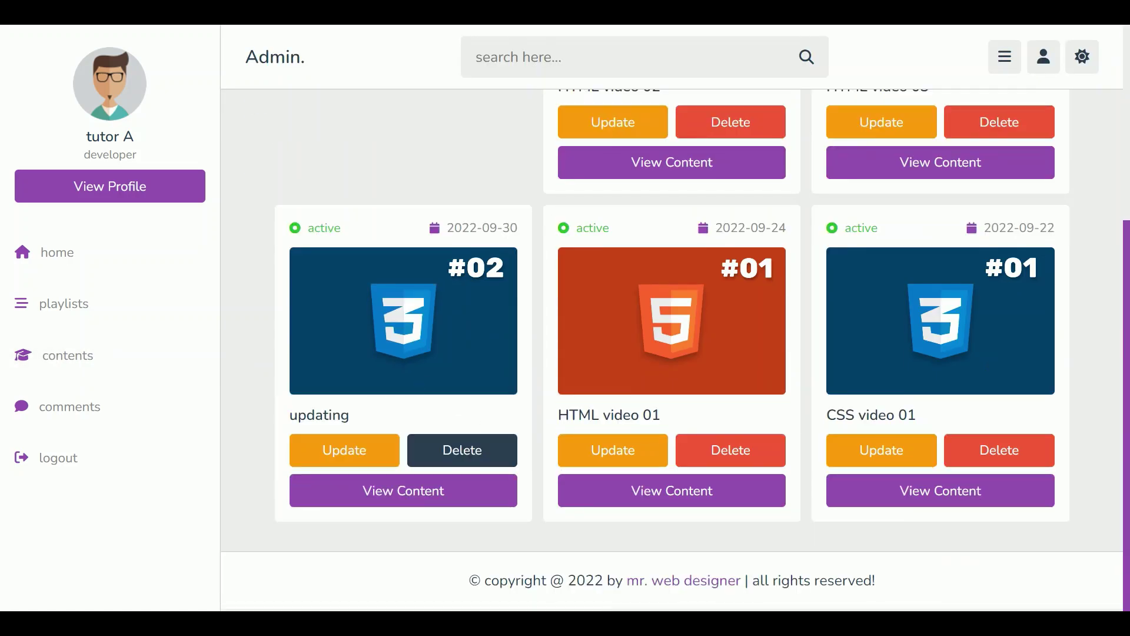
scroll(612, 479, "up", 1)
scroll(754, 436, "up", 5)
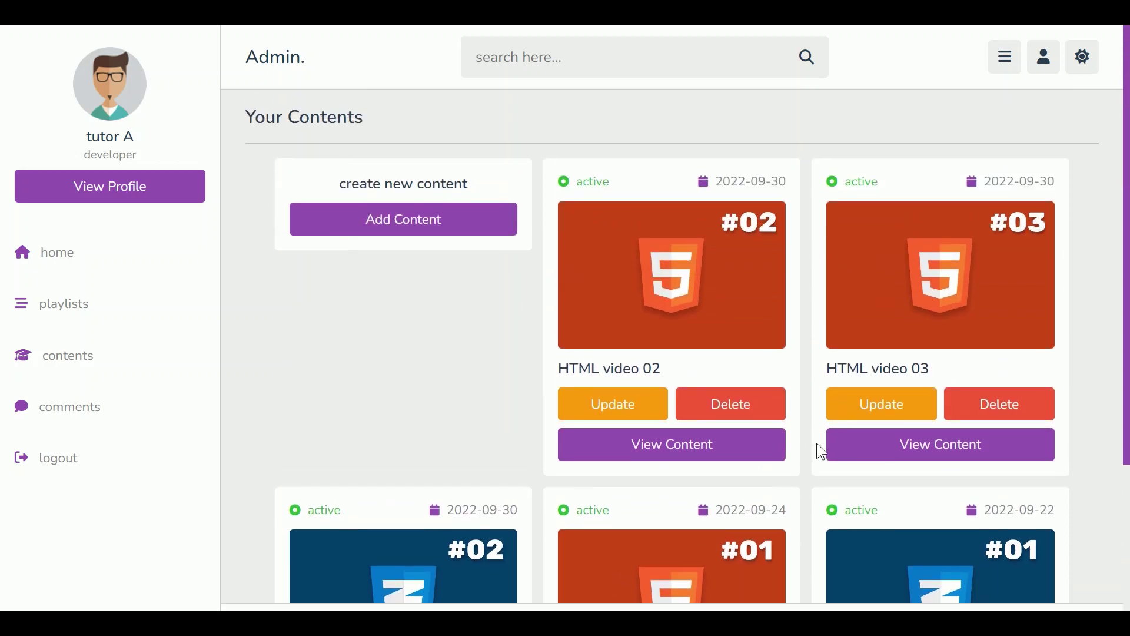
Step: View the HTML video 02 content and look through its description, likes and user comments
left_click(712, 446)
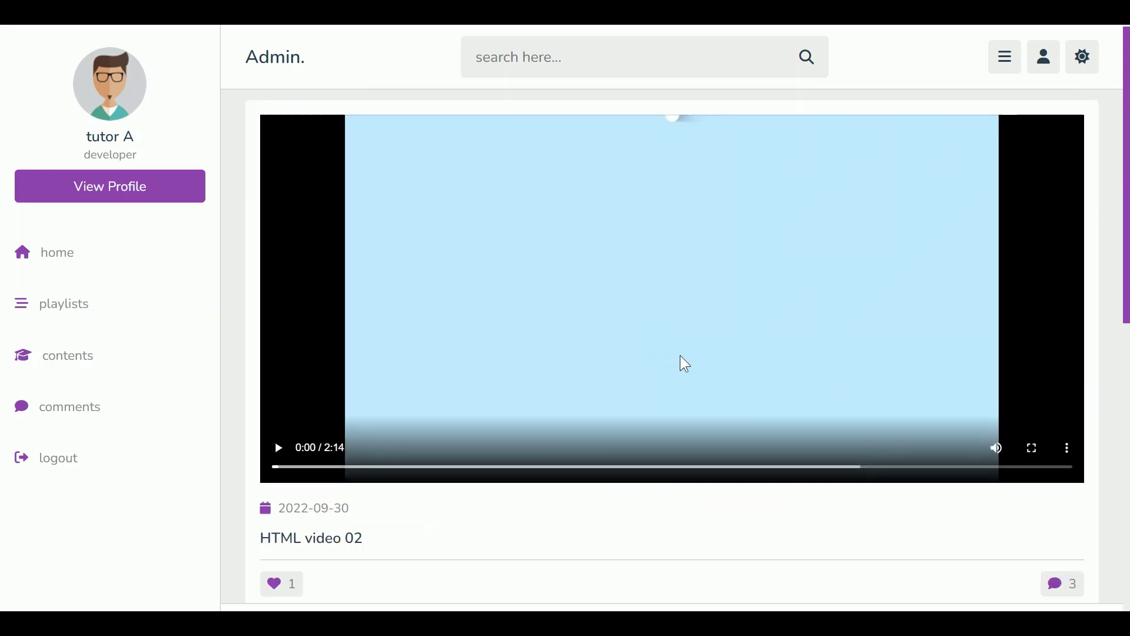
scroll(377, 340, "down", 4)
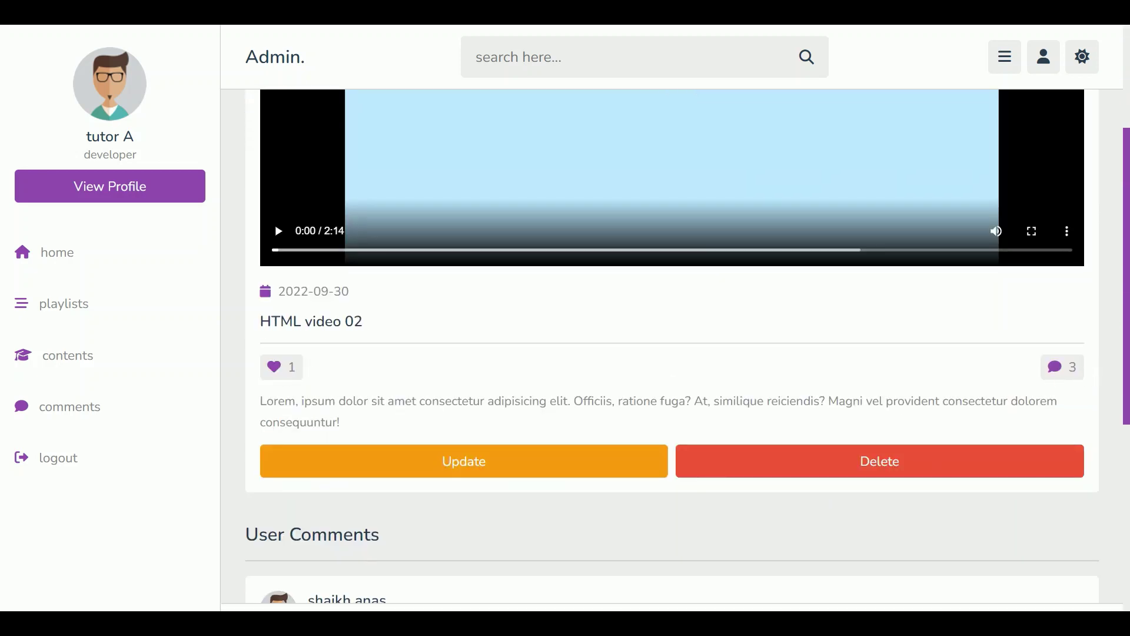
scroll(718, 435, "down", 6)
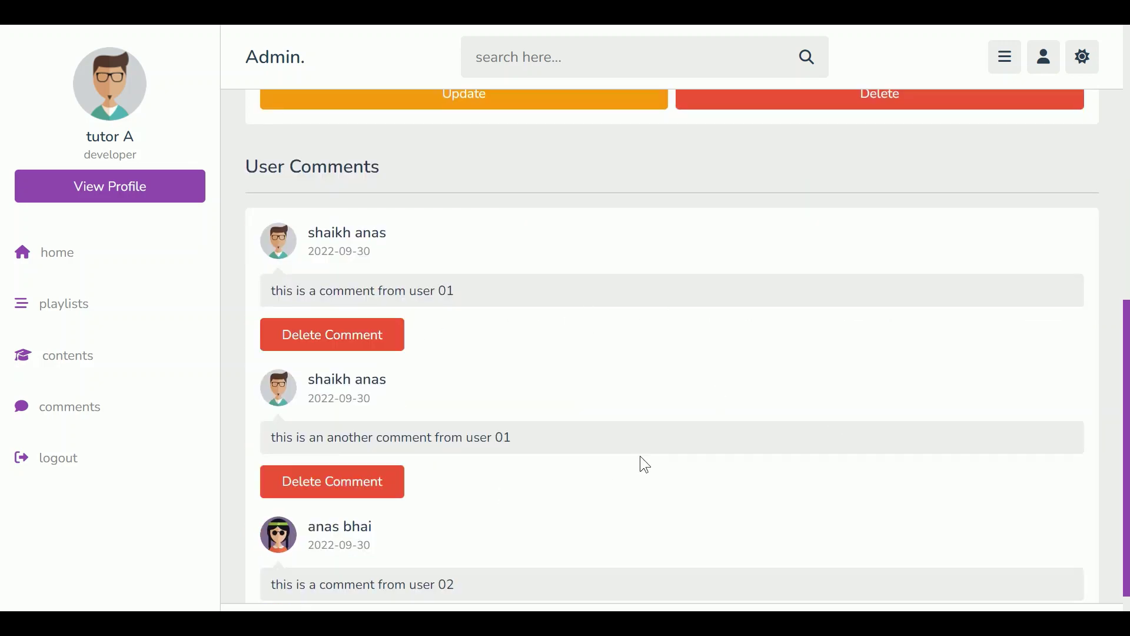
scroll(643, 465, "down", 3)
scroll(513, 383, "up", 12)
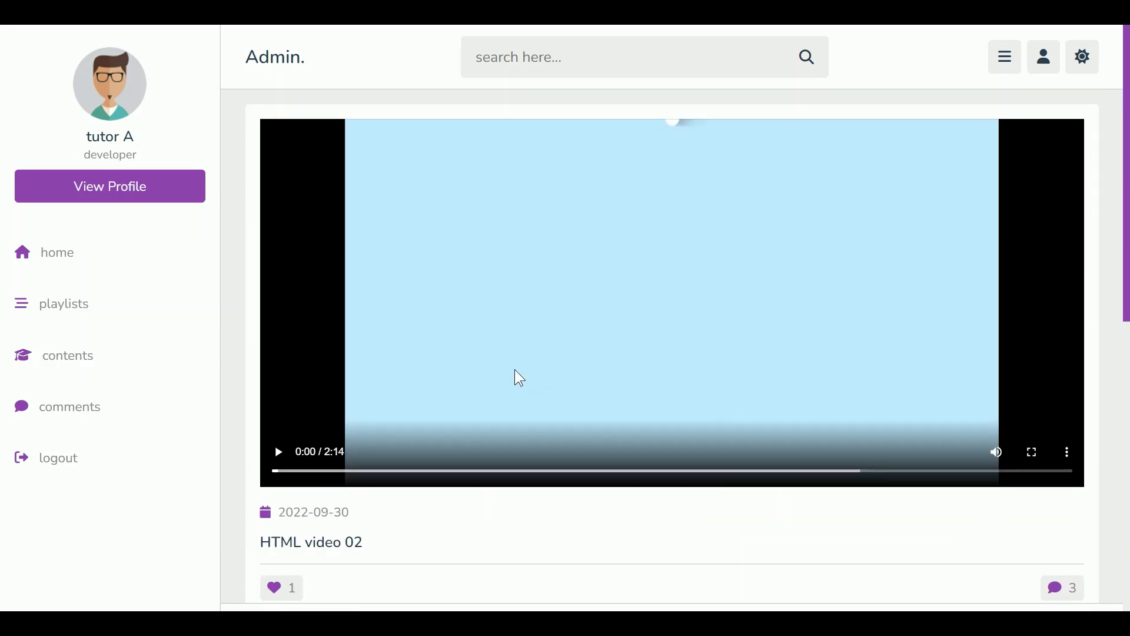
Step: Open the tutor's comments page and look through the user comments on the videos
left_click(145, 407)
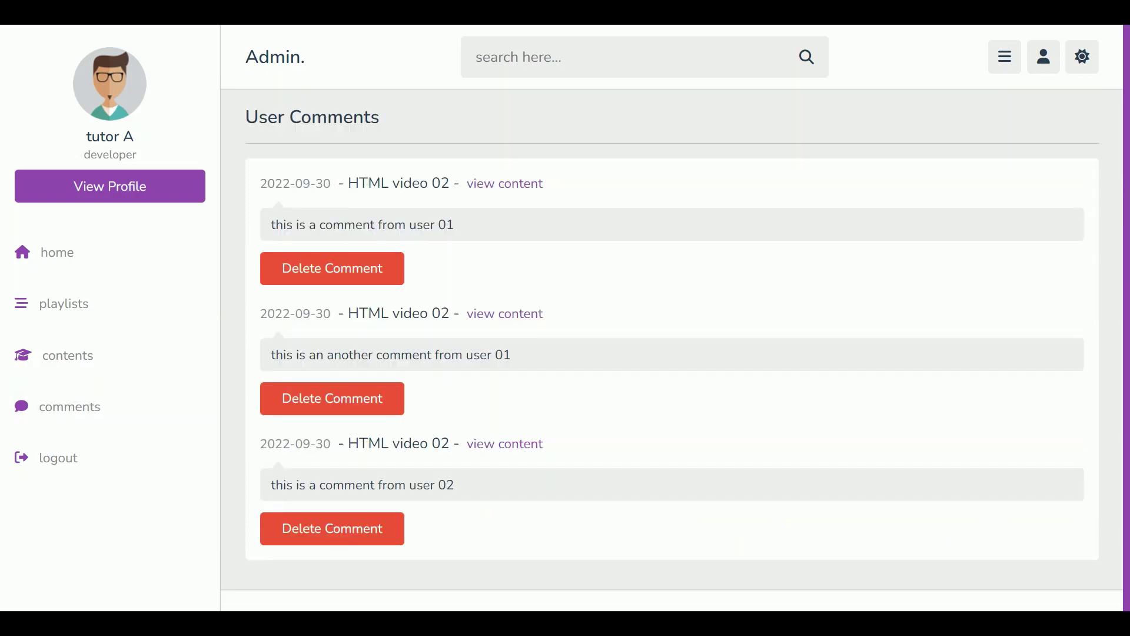
scroll(564, 446, "down", 1)
scroll(578, 437, "up", 1)
Step: Return to the admin dashboard and switch the site to dark mode
left_click(169, 271)
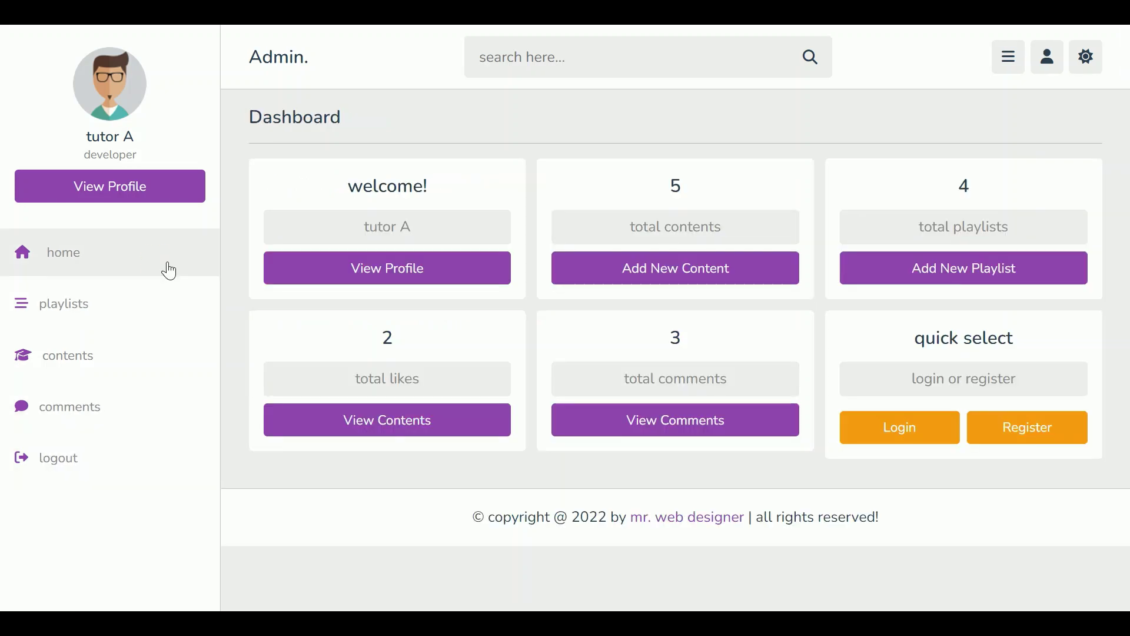
left_click(1095, 65)
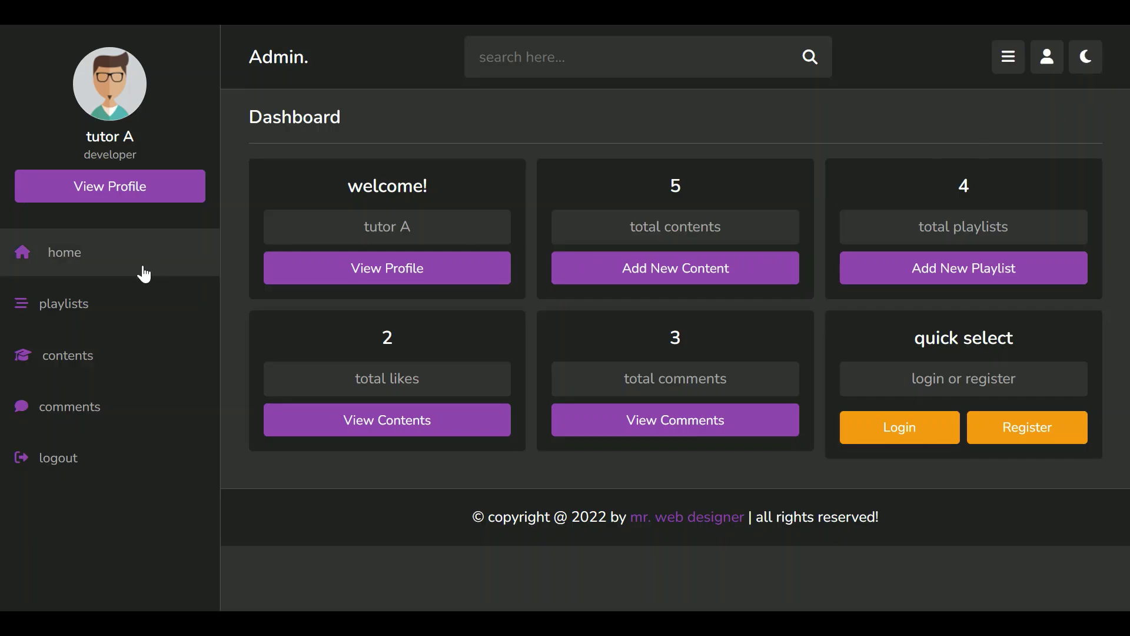
Step: Look through the playlists page in dark mode and open the details of the "complete CSS playlist"
left_click(131, 307)
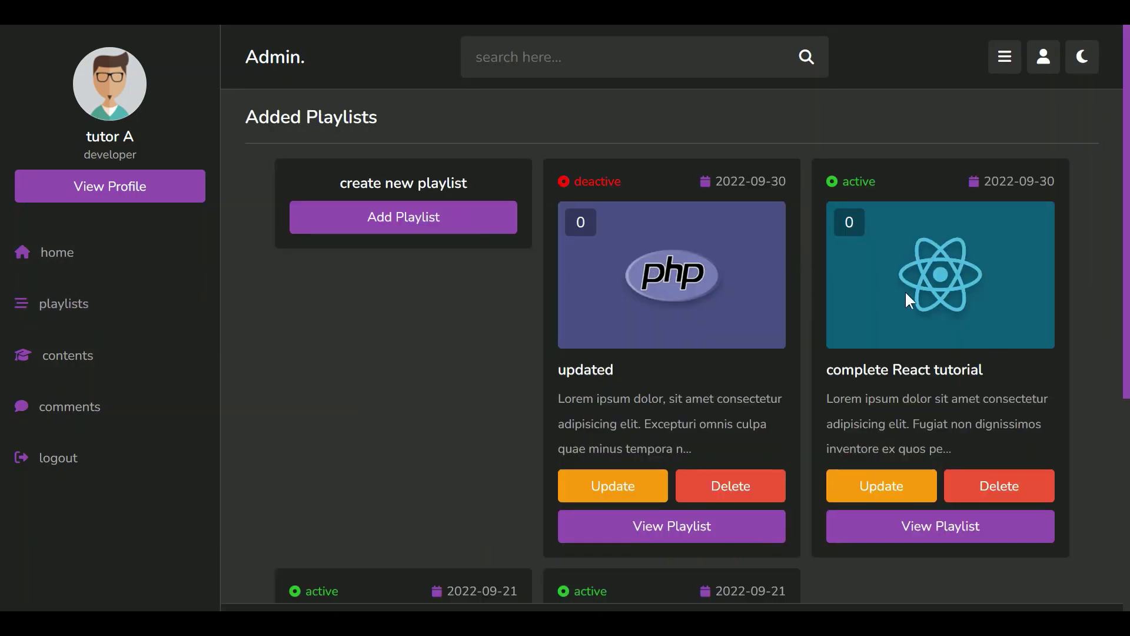
scroll(945, 312, "down", 6)
scroll(943, 323, "up", 5)
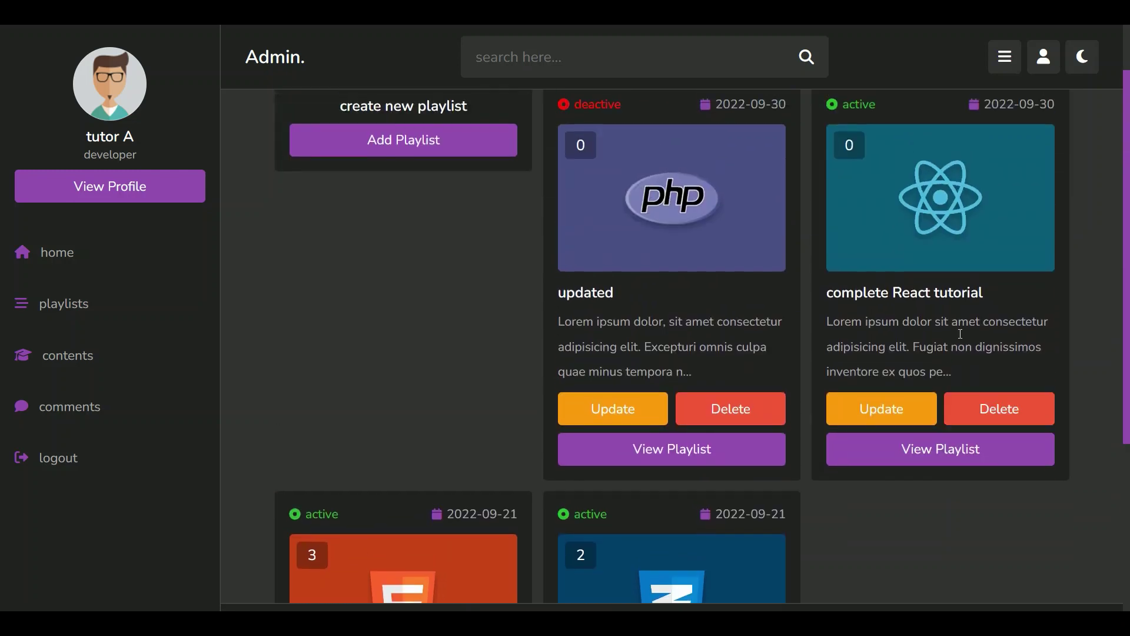
scroll(960, 333, "down", 5)
left_click(729, 450)
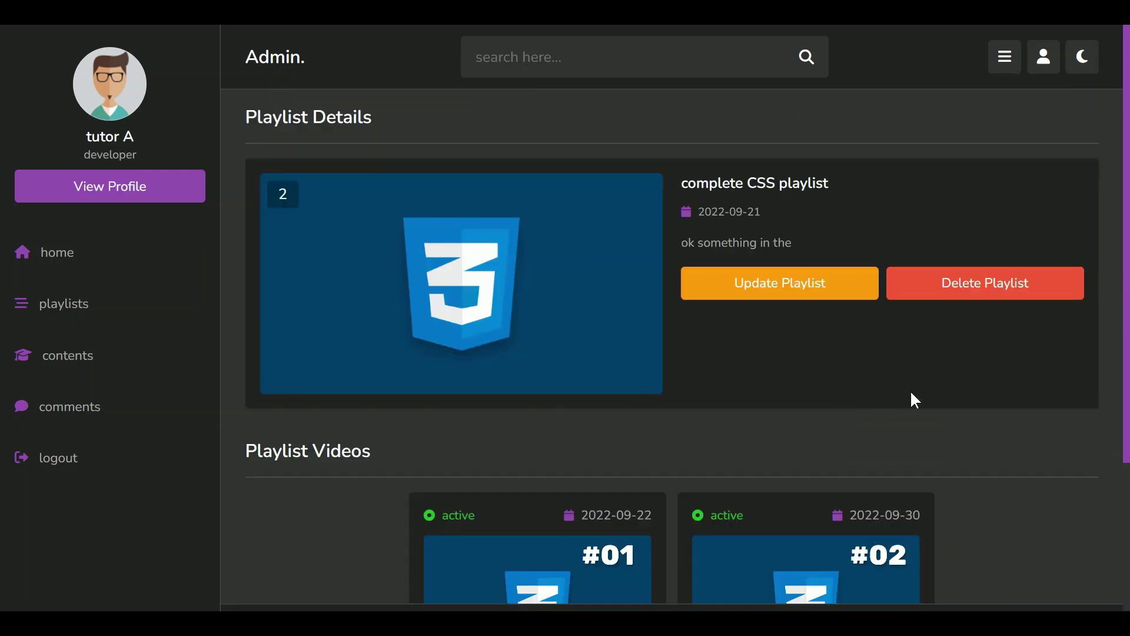
Step: Open CSS video 01 from the playlist's videos and look through its description, likes and user comments
scroll(997, 371, "down", 5)
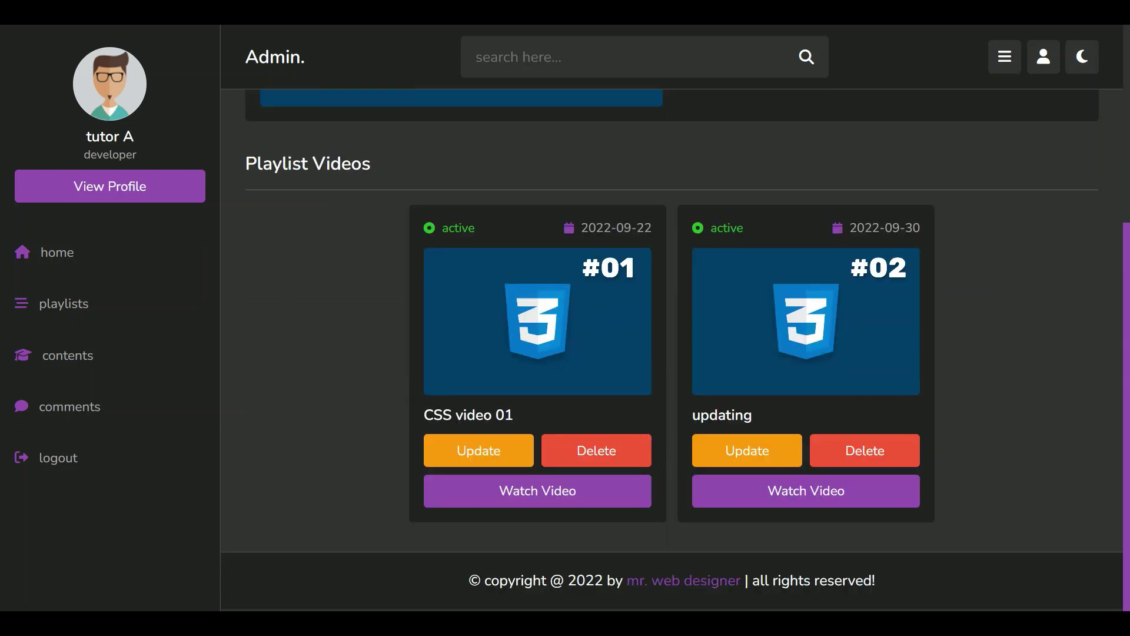
left_click(537, 490)
scroll(960, 389, "down", 6)
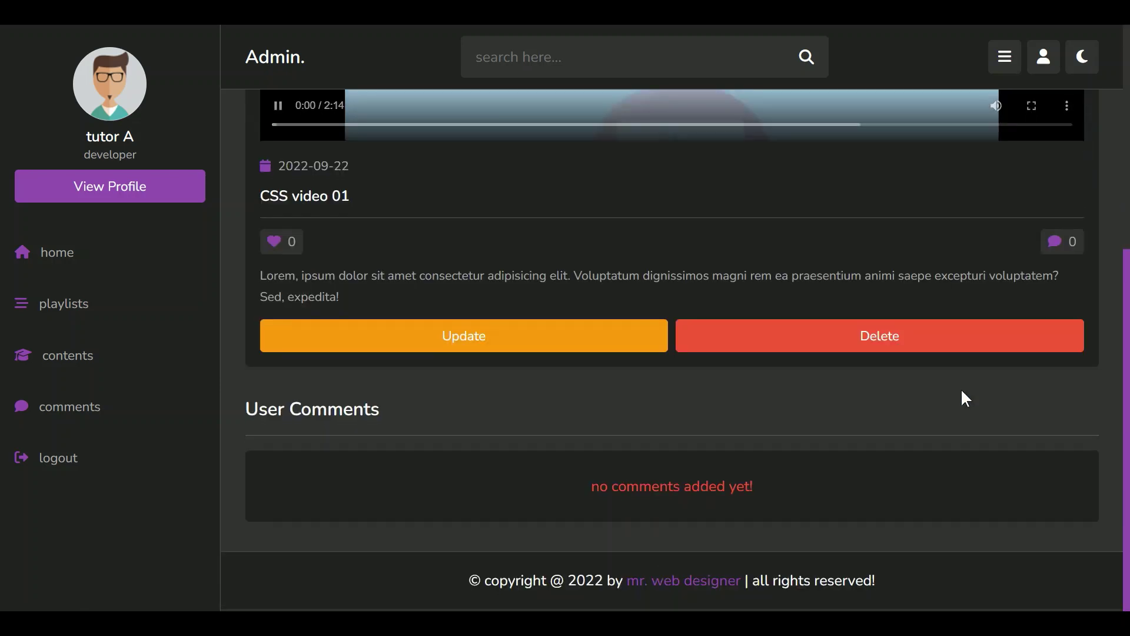
scroll(959, 388, "up", 6)
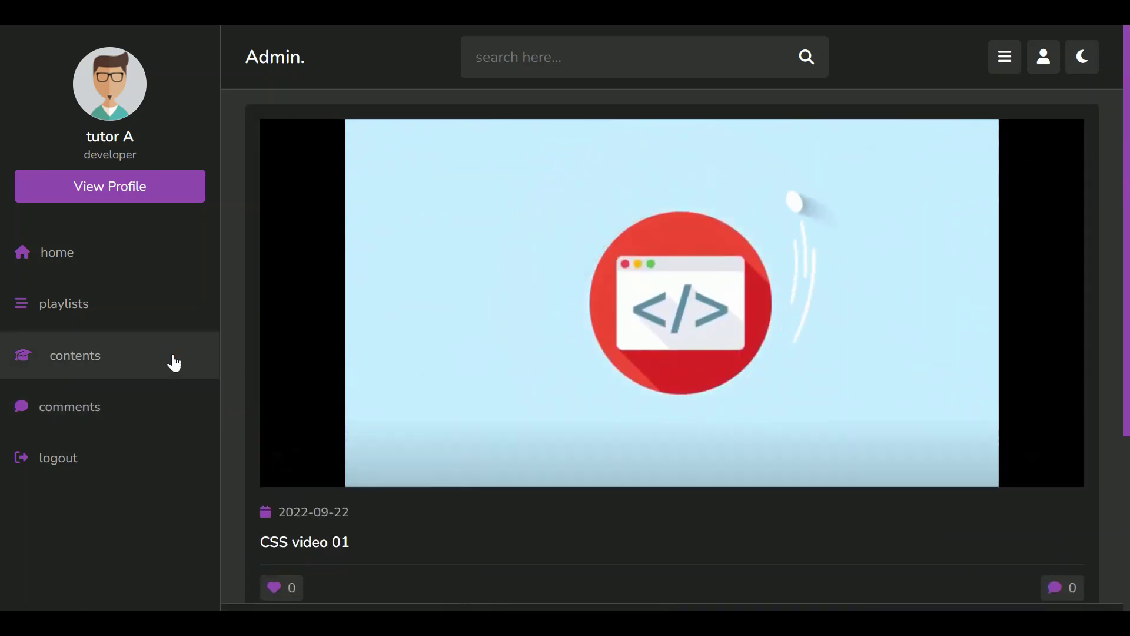
Step: Look through the tutor's contents page and the user comments page in dark mode
left_click(174, 360)
scroll(1012, 313, "down", 5)
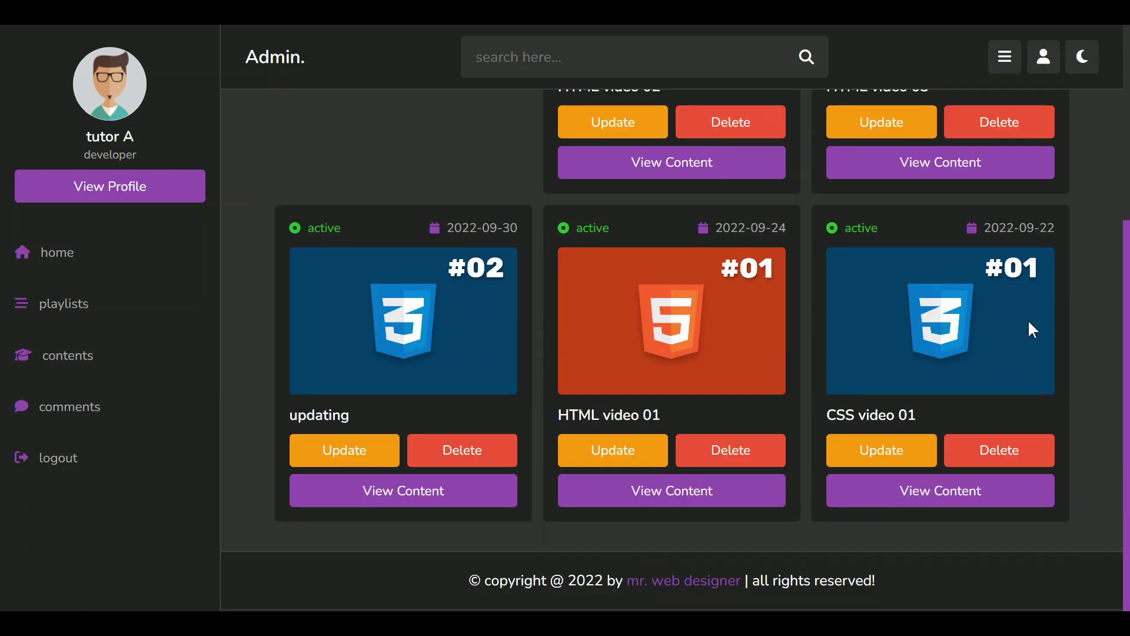
scroll(1028, 319, "up", 5)
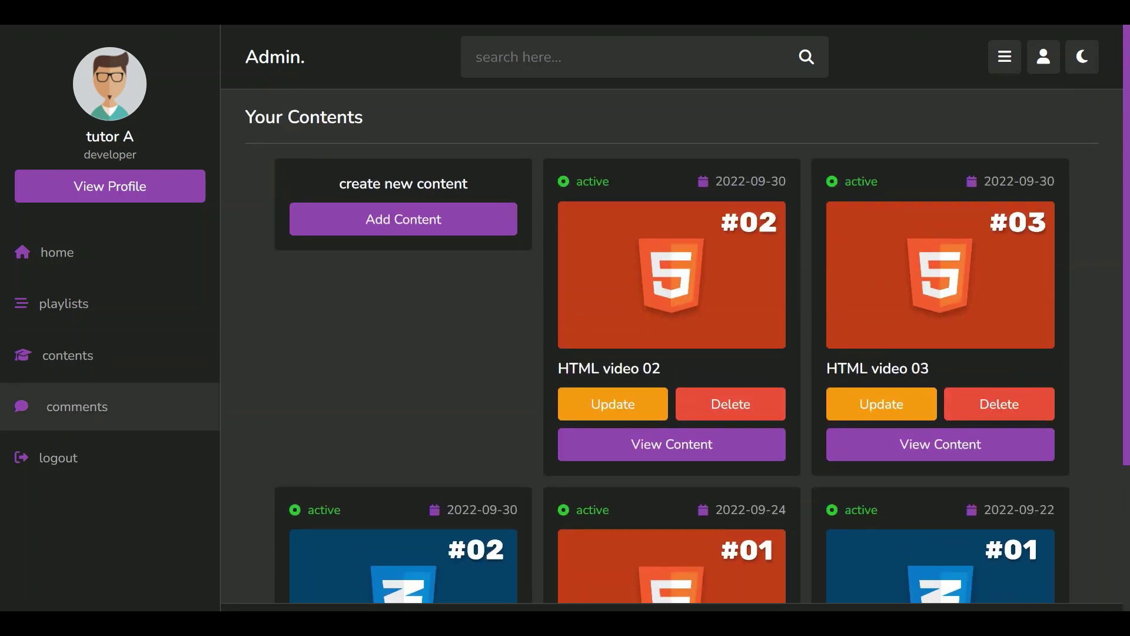
left_click(125, 406)
scroll(871, 359, "down", 1)
scroll(871, 359, "up", 1)
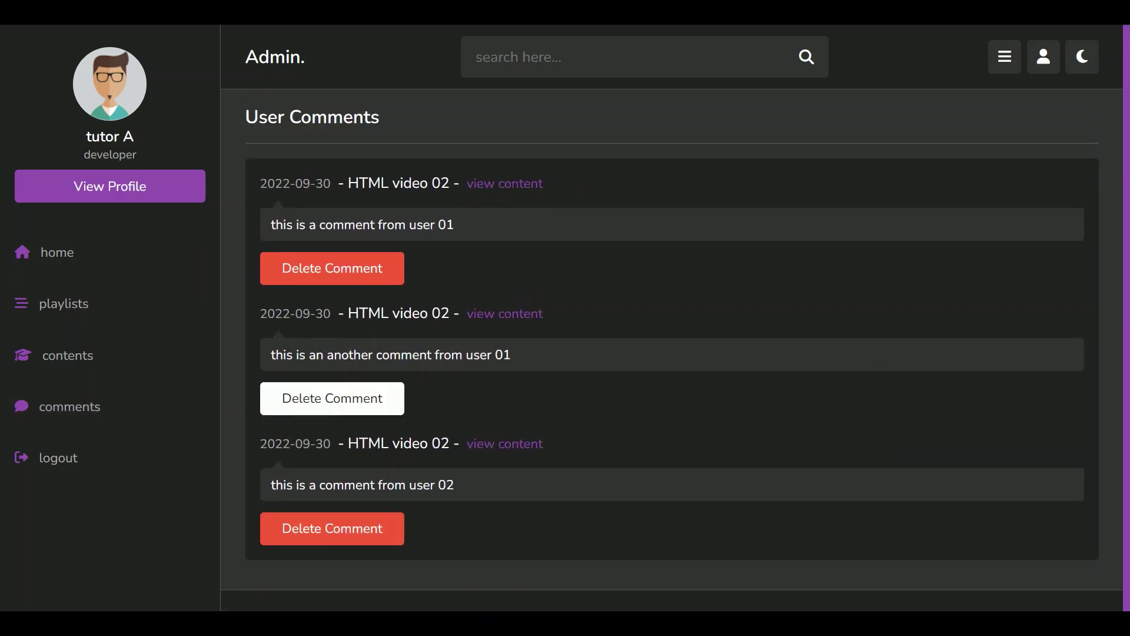
Step: Return to the admin dashboard and switch the site back to light mode
left_click(156, 275)
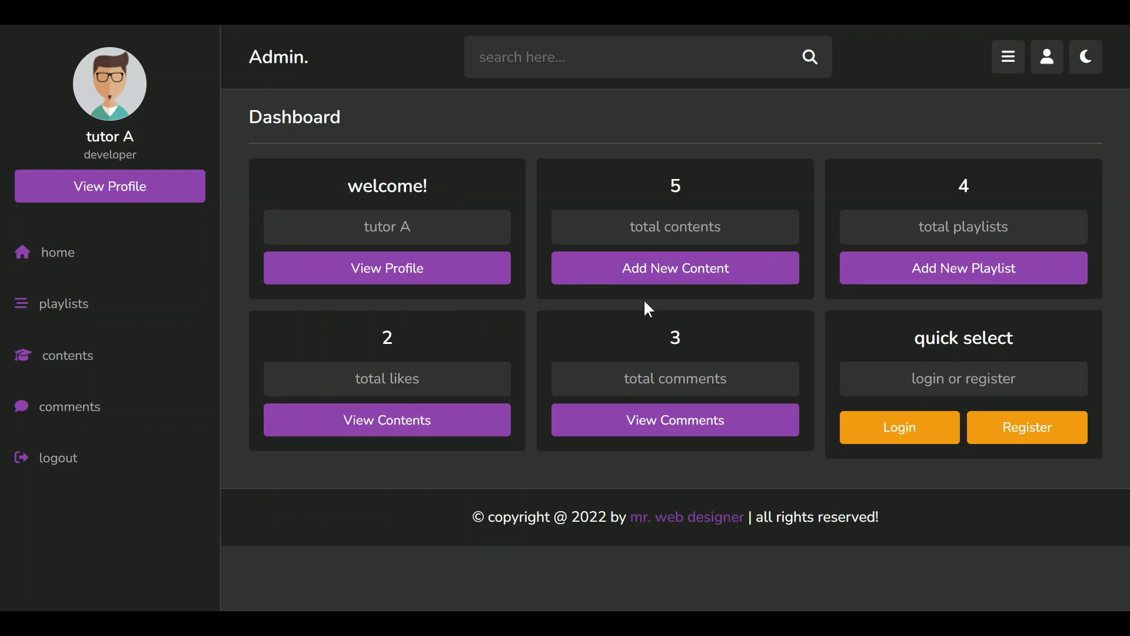
left_click(1086, 62)
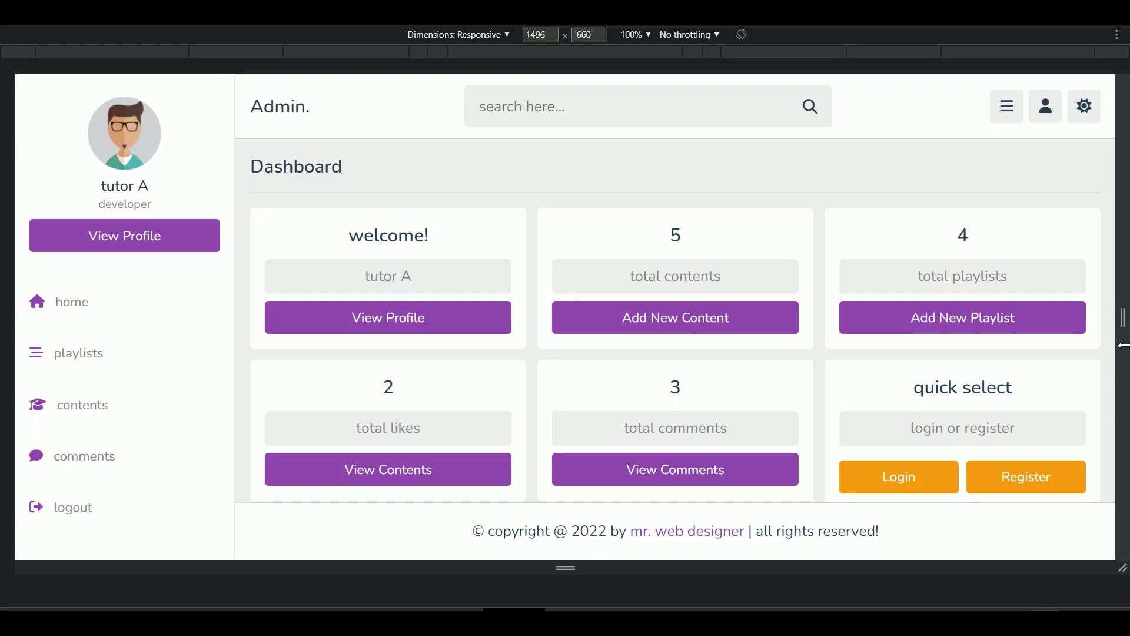
Step: Narrow the responsive preview to 317 px wide and check the dashboard's side menu, search bar and stacked boxes
left_click_drag(1121, 345, 703, 403)
left_click(565, 96)
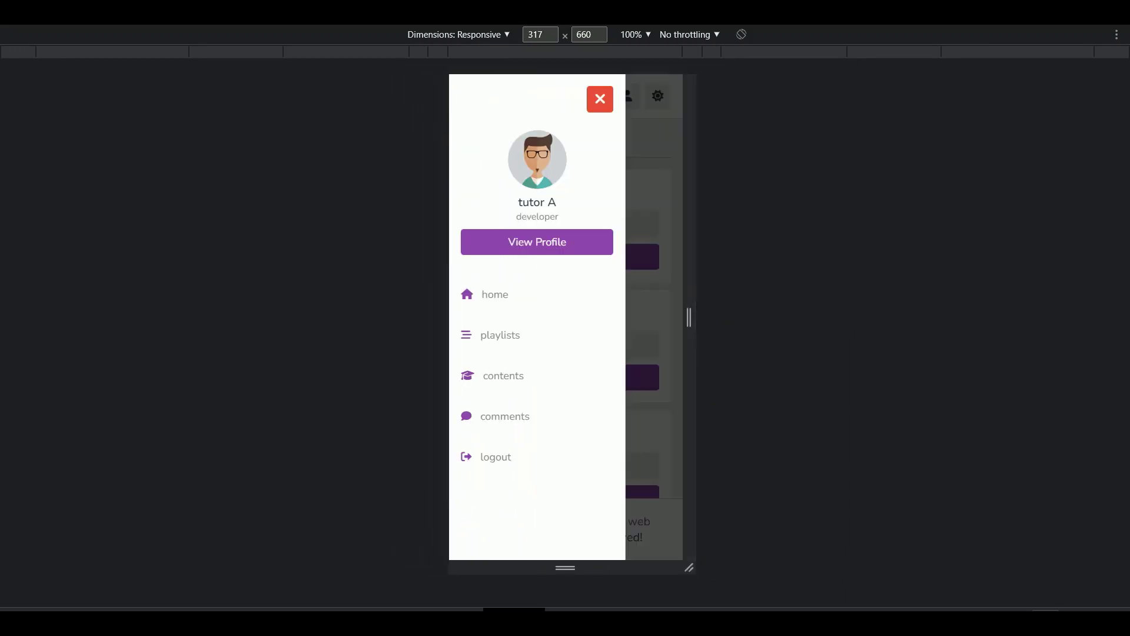
left_click(603, 110)
left_click(599, 104)
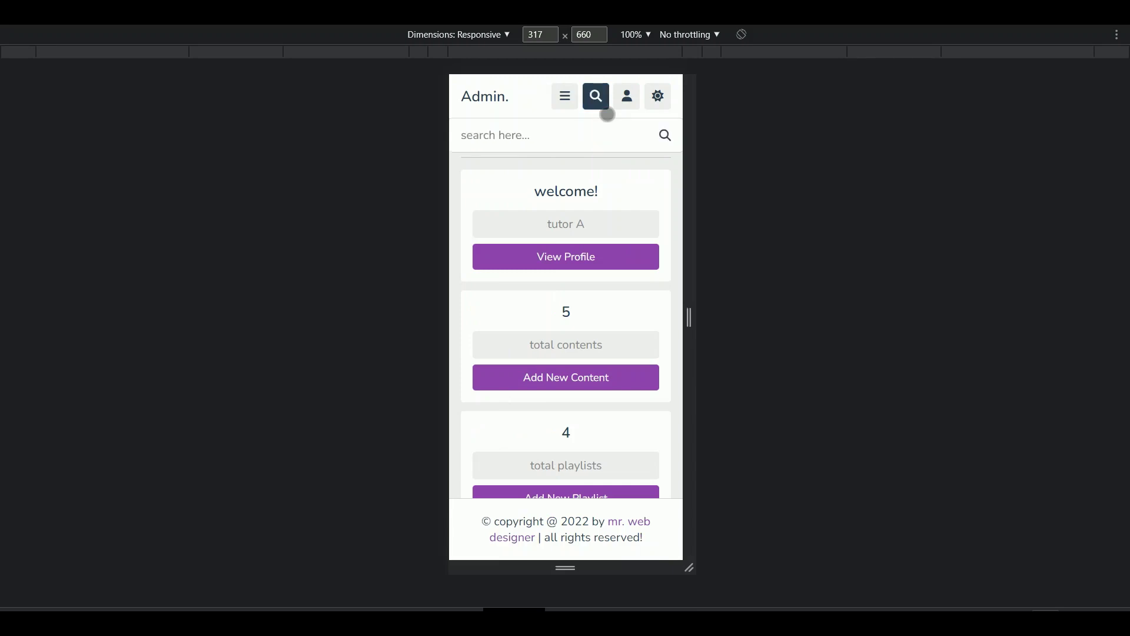
left_click(603, 110)
scroll(681, 232, "down", 8)
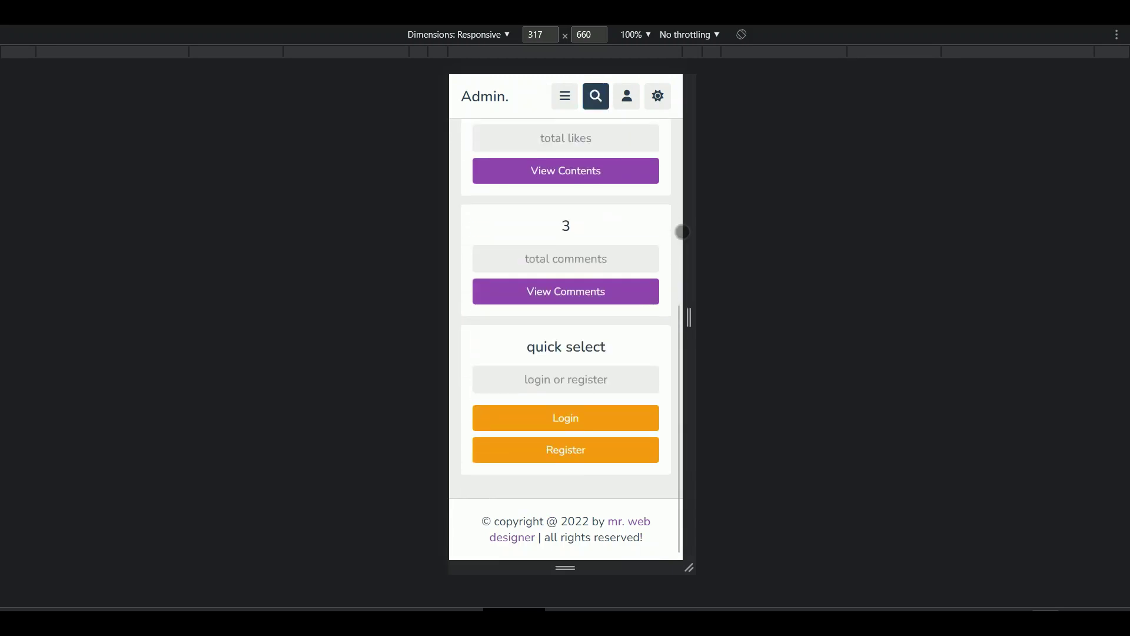
scroll(681, 233, "up", 8)
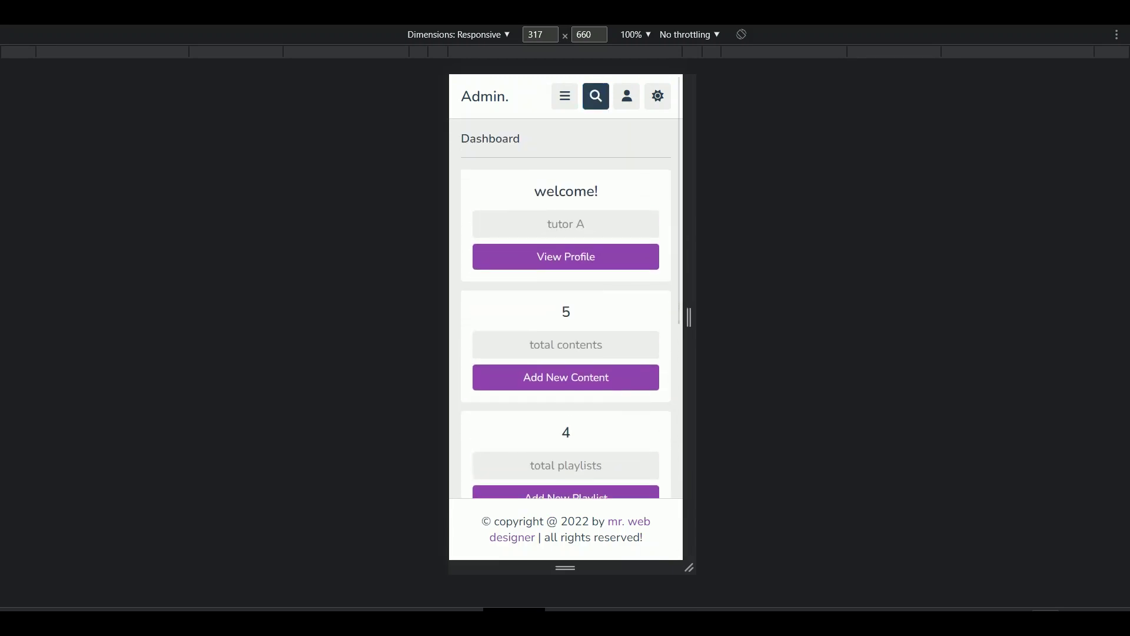
Step: Open the tutor's profile in the mobile layout and look through its statistics and the profile update form
left_click(651, 260)
scroll(663, 256, "down", 5)
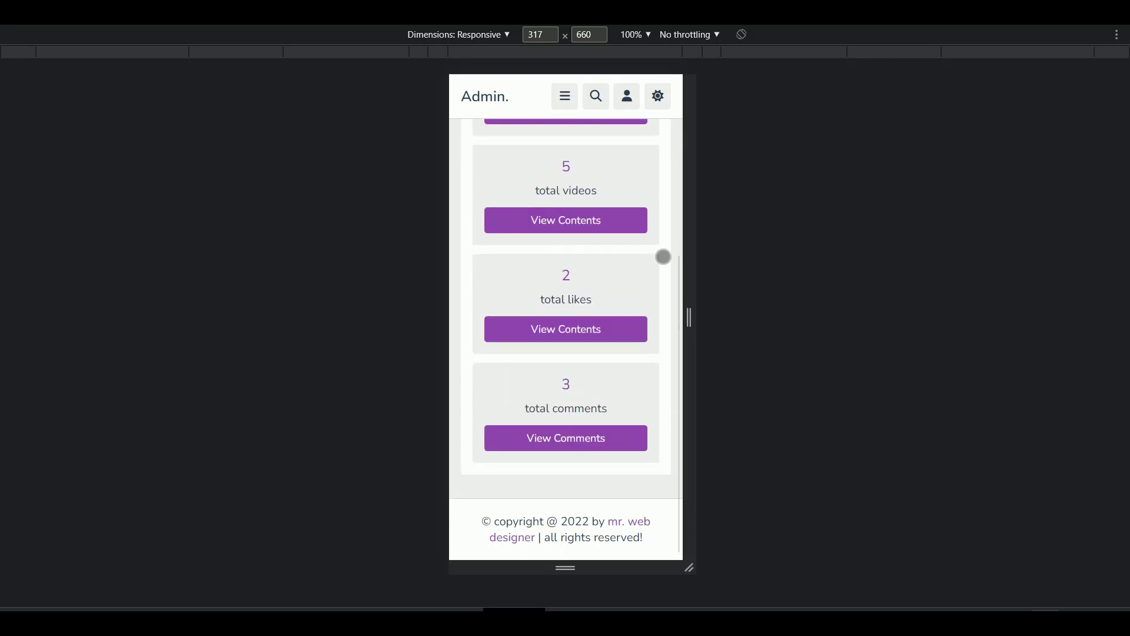
scroll(663, 256, "up", 5)
left_click(589, 306)
scroll(667, 300, "down", 2)
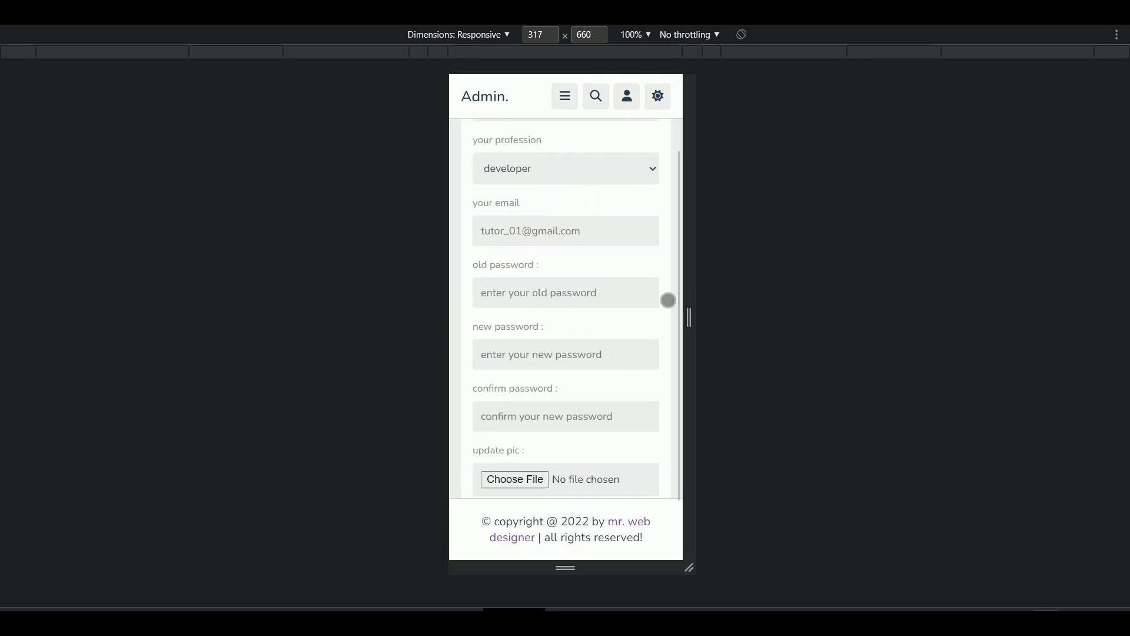
scroll(668, 300, "down", 2)
scroll(668, 301, "up", 4)
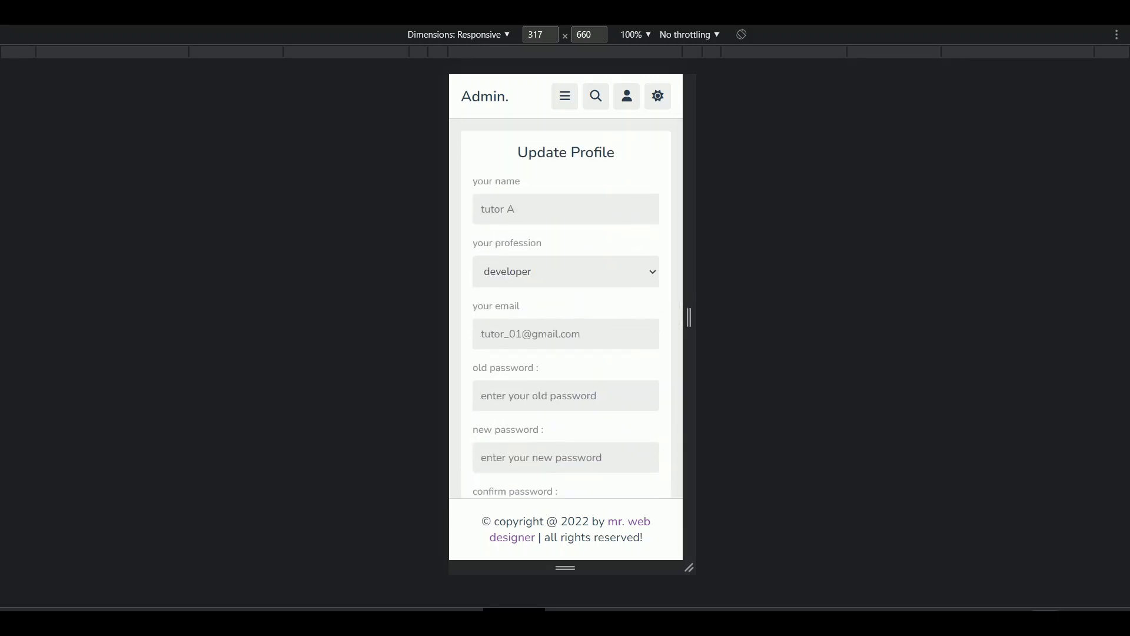
Step: Open the playlists page in the mobile layout and look through the added playlists
left_click(565, 96)
left_click(500, 334)
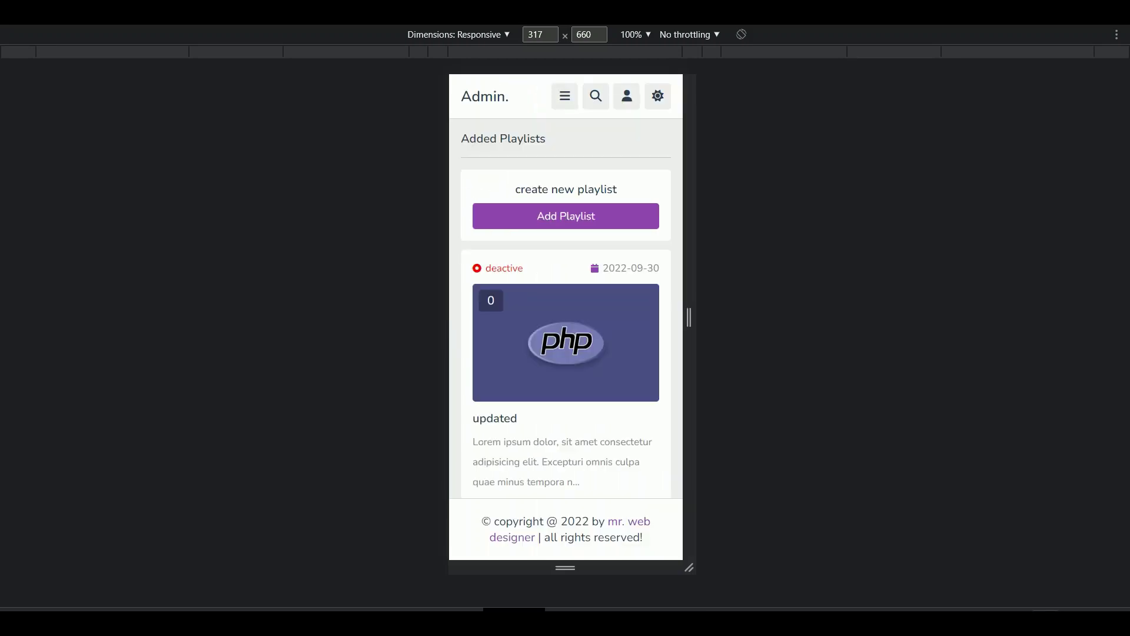
scroll(675, 321, "down", 5)
scroll(675, 322, "down", 10)
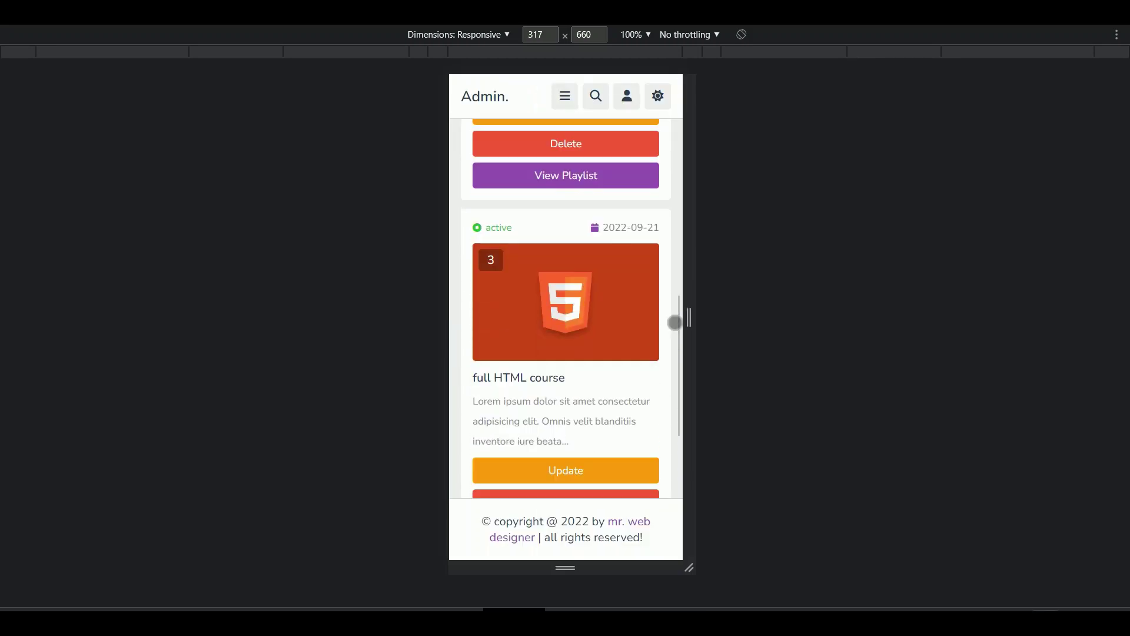
scroll(657, 341, "up", 2)
scroll(658, 341, "down", 2)
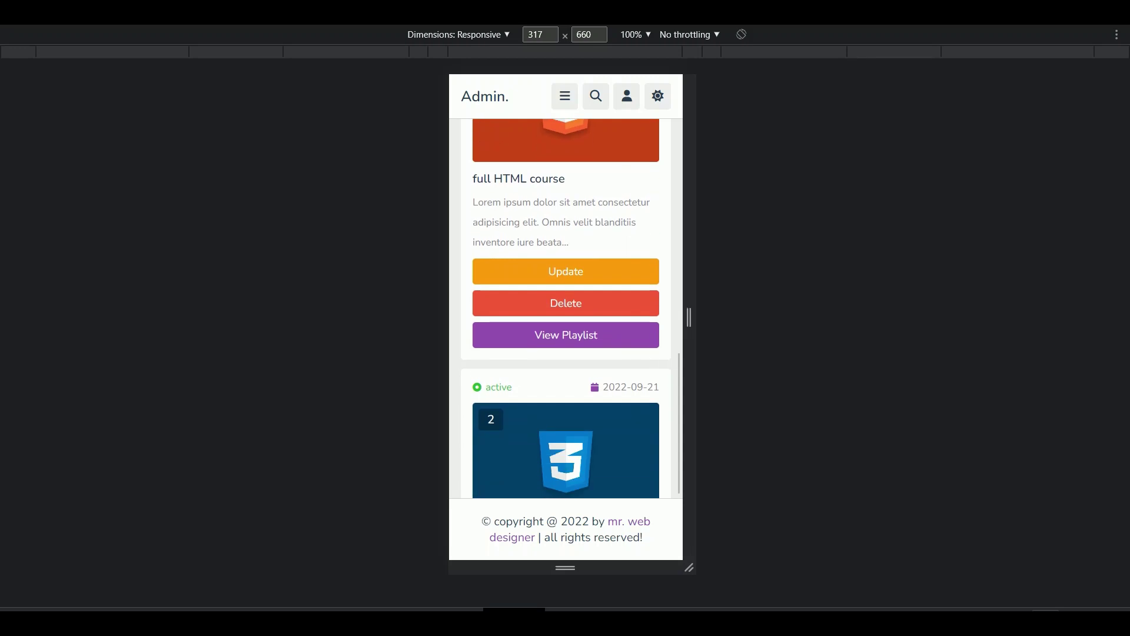
Step: View the "full HTML course" playlist and look through its details and videos
left_click(654, 337)
scroll(657, 341, "down", 10)
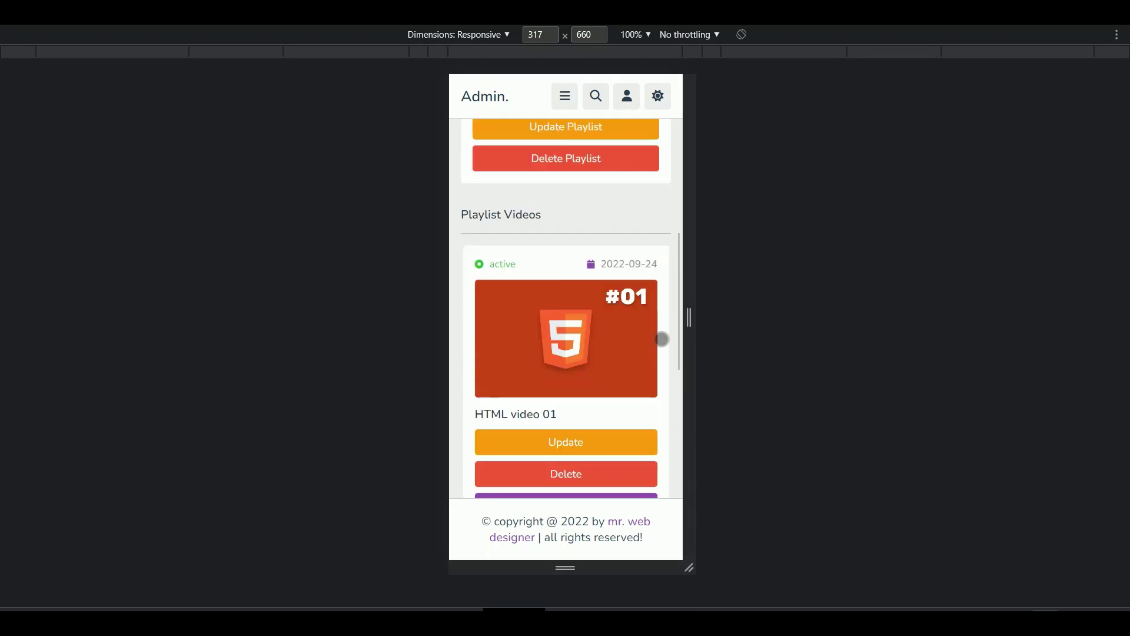
scroll(664, 334, "up", 3)
scroll(663, 335, "down", 8)
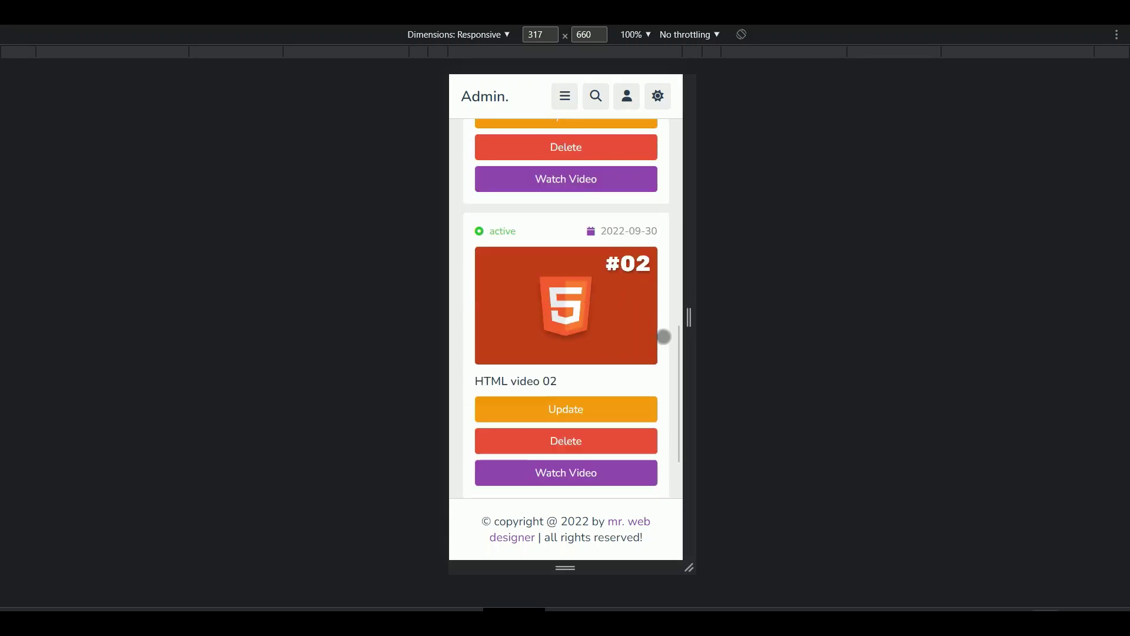
Step: Open HTML video 02 from the playlist and check its description and user comments in the mobile layout
left_click(651, 329)
scroll(659, 329, "down", 8)
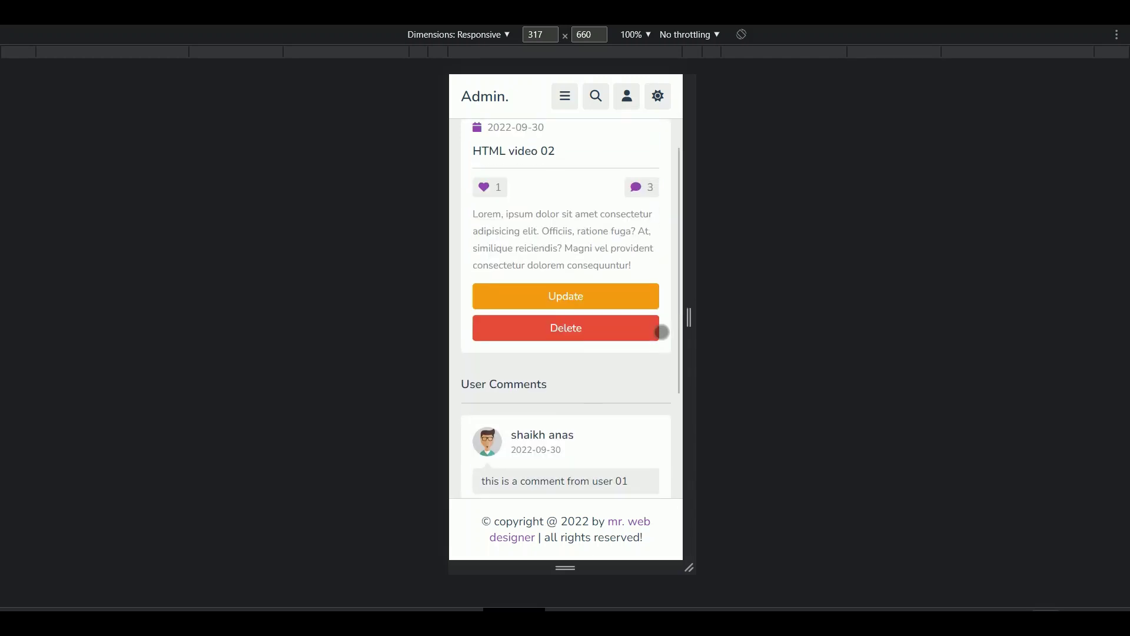
scroll(662, 332, "up", 8)
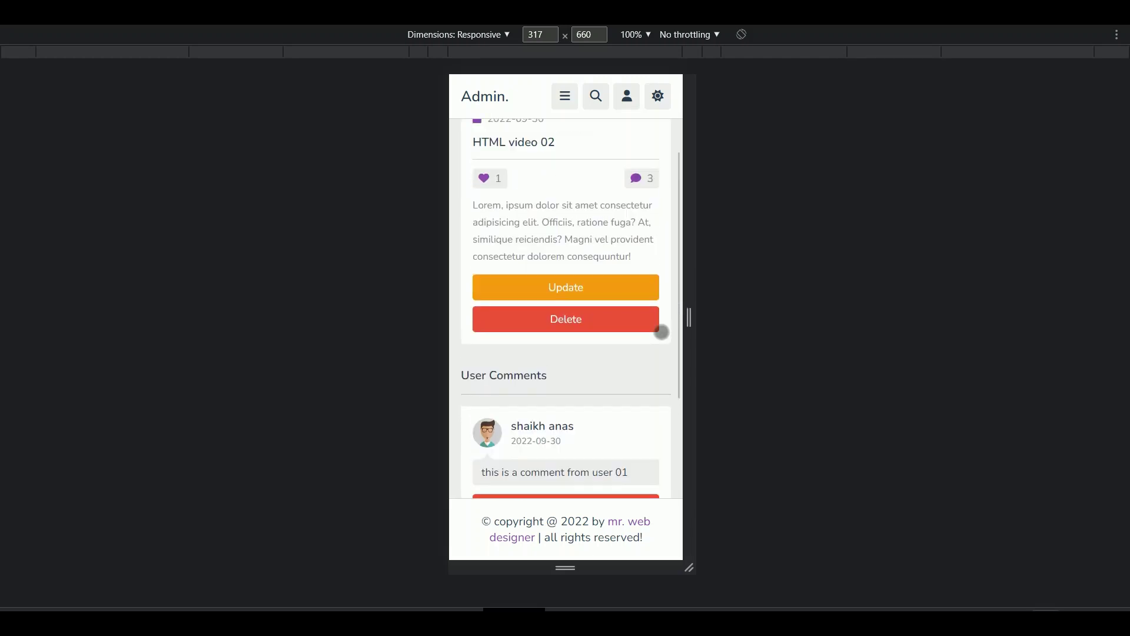
Step: Look through the contents page in the mobile layout and the form for uploading new content
left_click(565, 97)
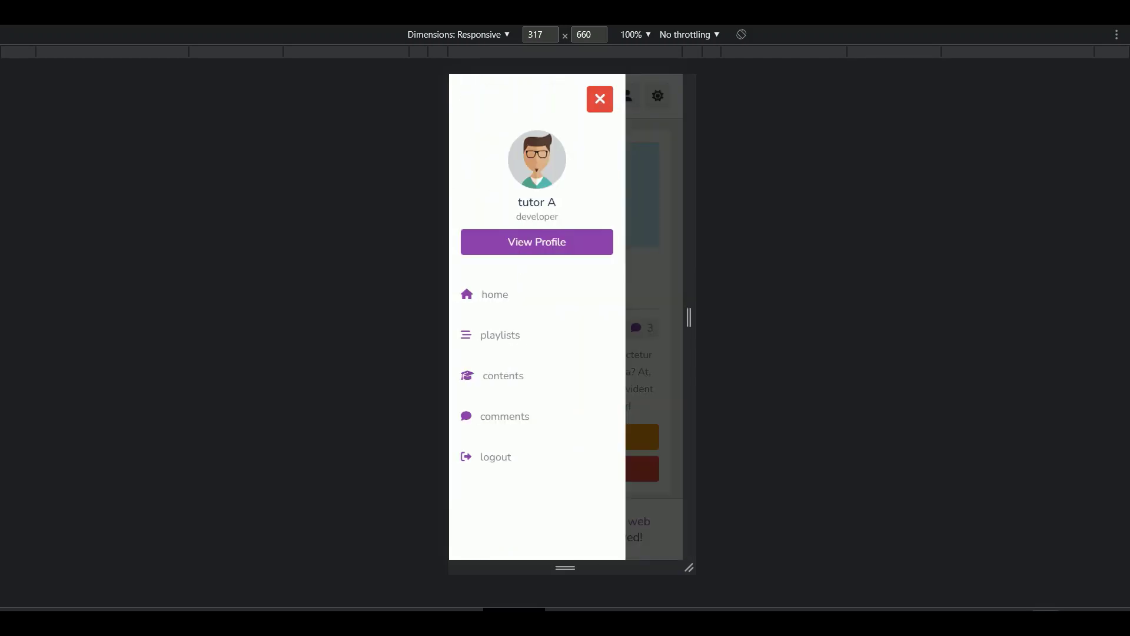
left_click(553, 390)
scroll(665, 347, "down", 9)
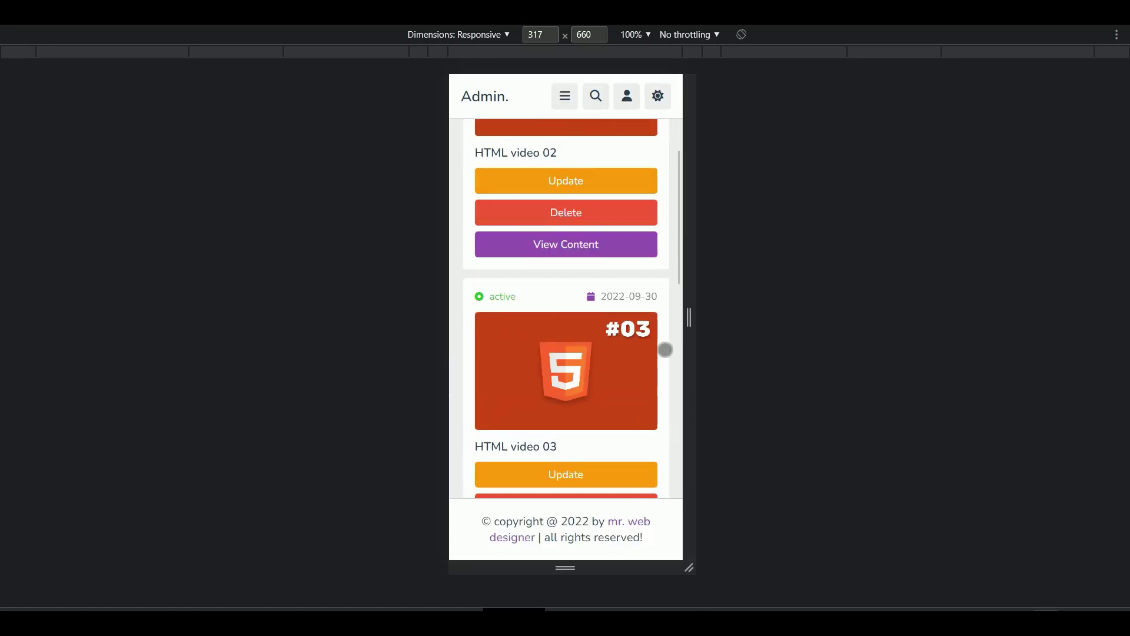
scroll(665, 349, "up", 9)
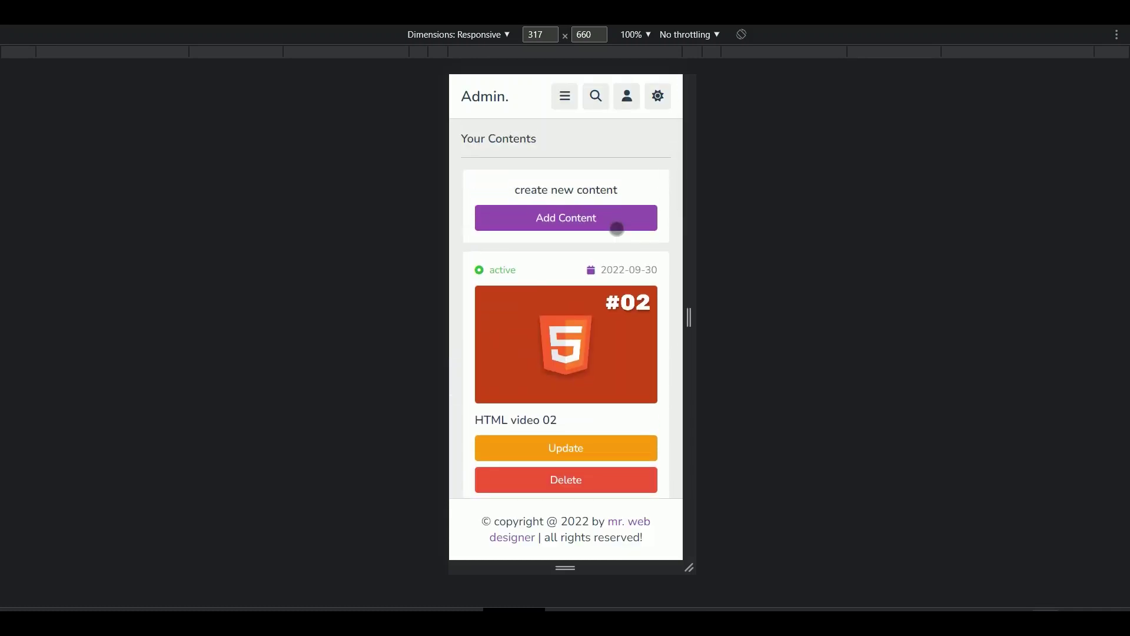
left_click(616, 229)
scroll(648, 281, "down", 5)
scroll(651, 284, "up", 5)
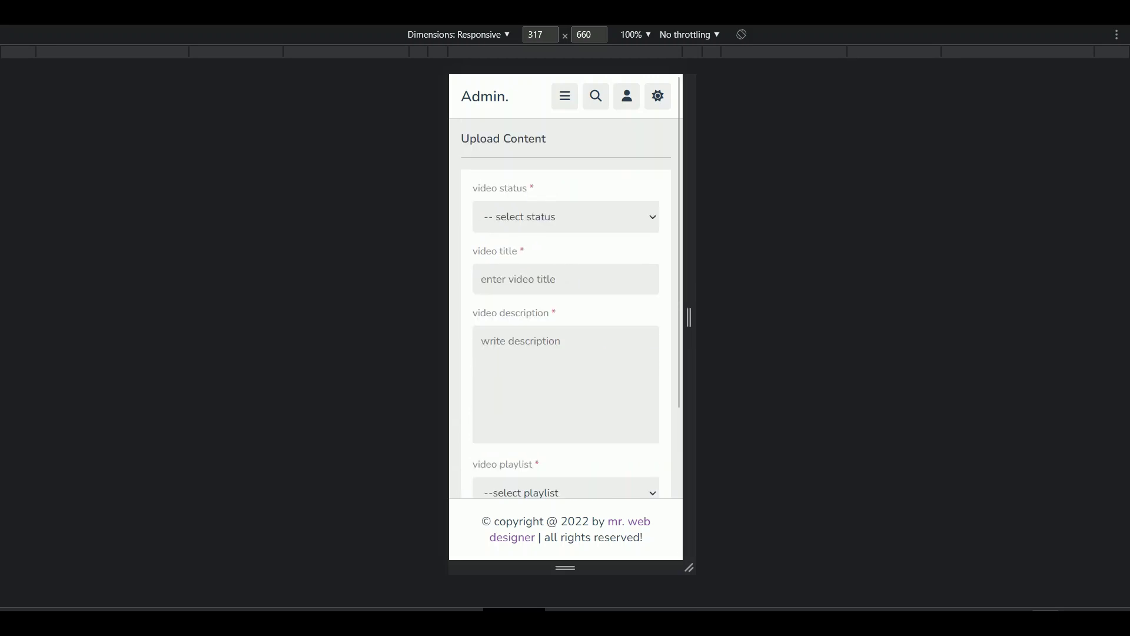
Step: Return to the contents page and look through the update form of HTML video 02
left_click(565, 96)
left_click(541, 362)
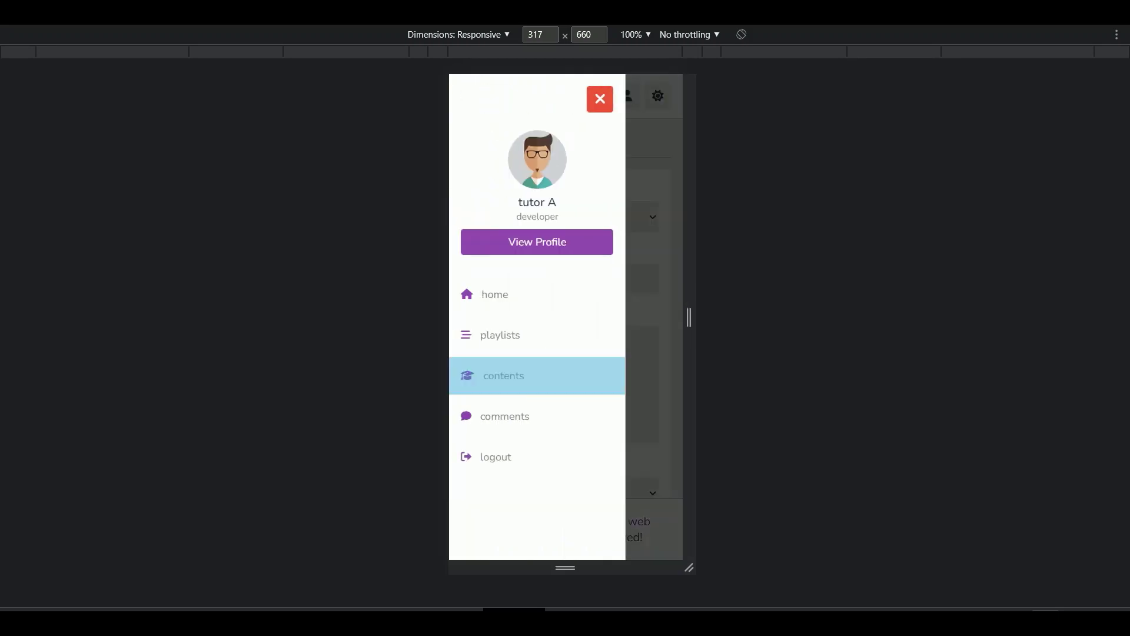
scroll(656, 368, "down", 4)
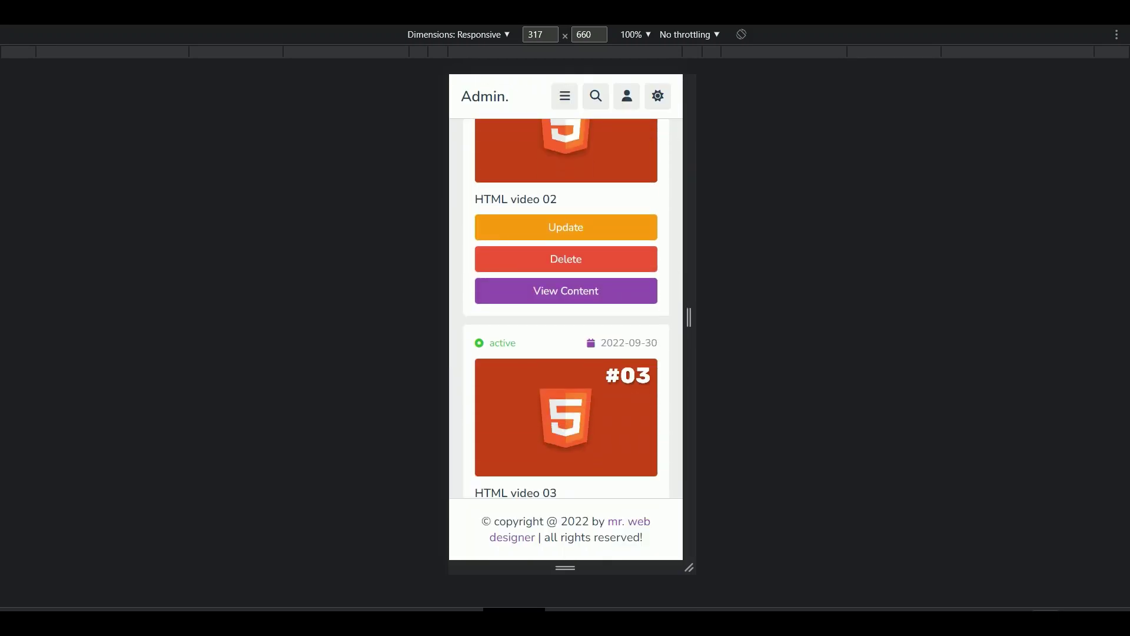
left_click(565, 227)
scroll(664, 301, "down", 6)
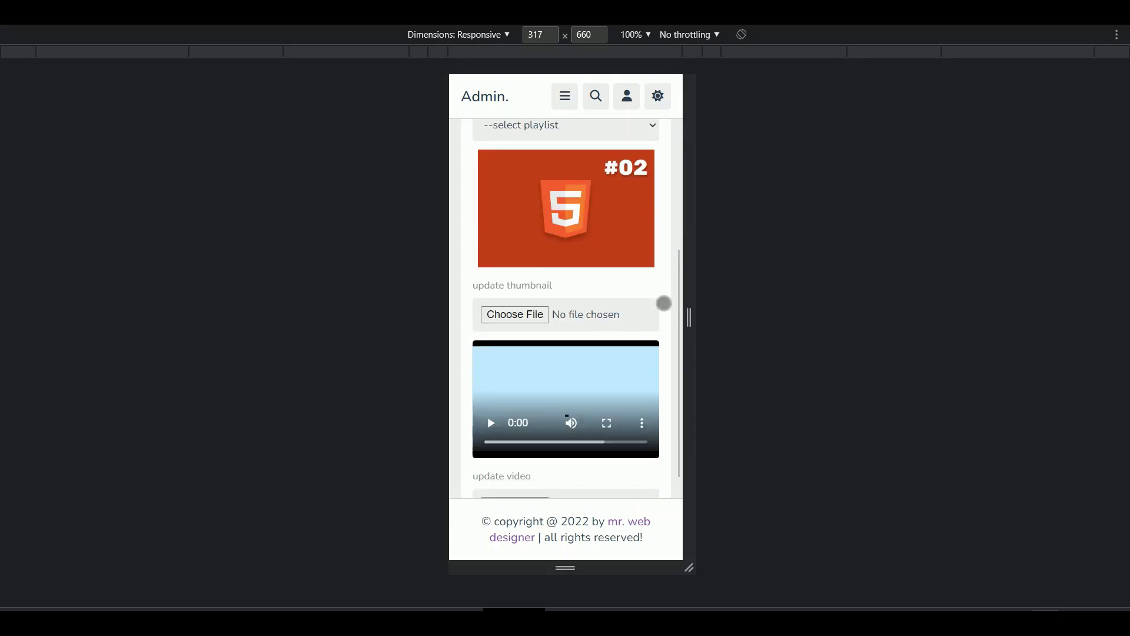
scroll(663, 306, "up", 10)
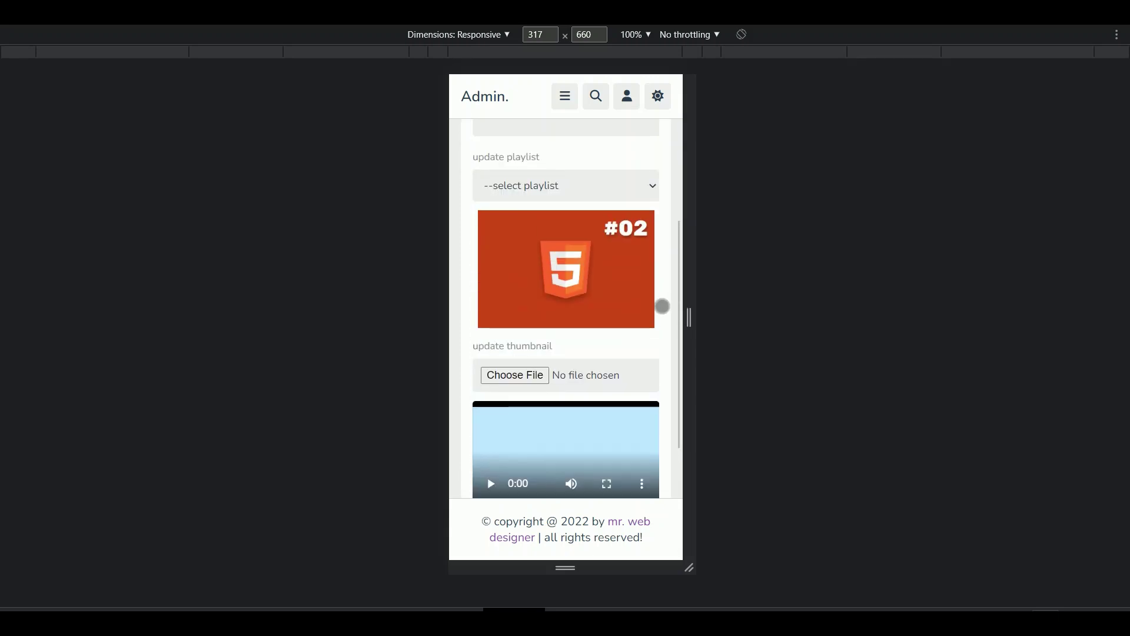
Step: Open the user comments page in the mobile layout and look through the comments
left_click(565, 96)
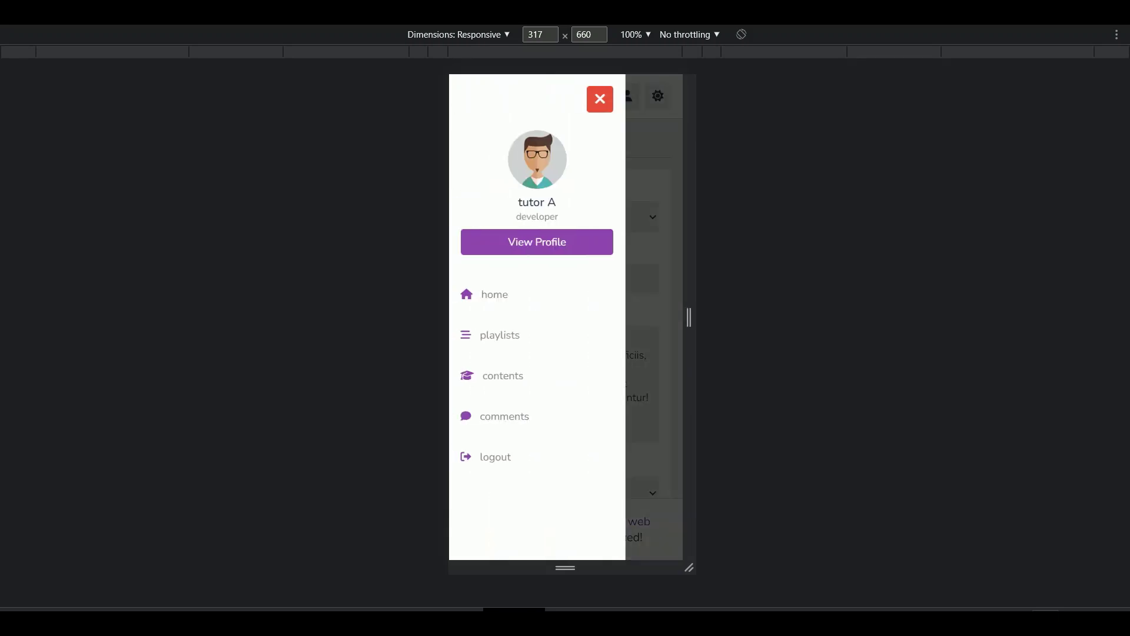
left_click(559, 430)
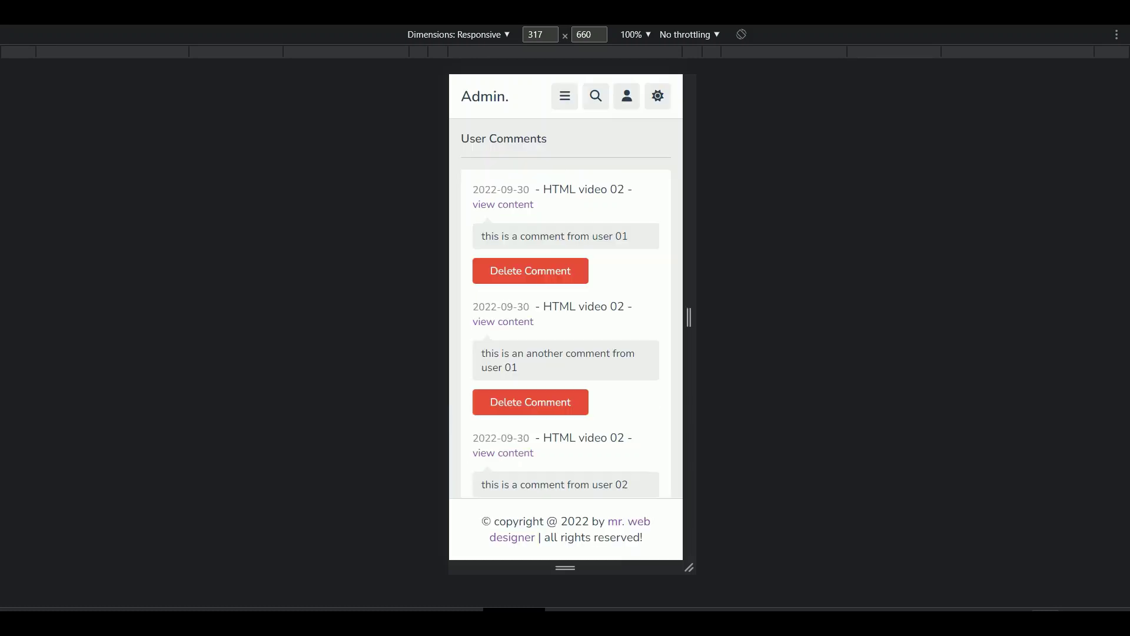
scroll(656, 399, "down", 2)
scroll(657, 400, "up", 2)
Step: Return to the dashboard and search the admin site for "html"
left_click(565, 96)
left_click(555, 310)
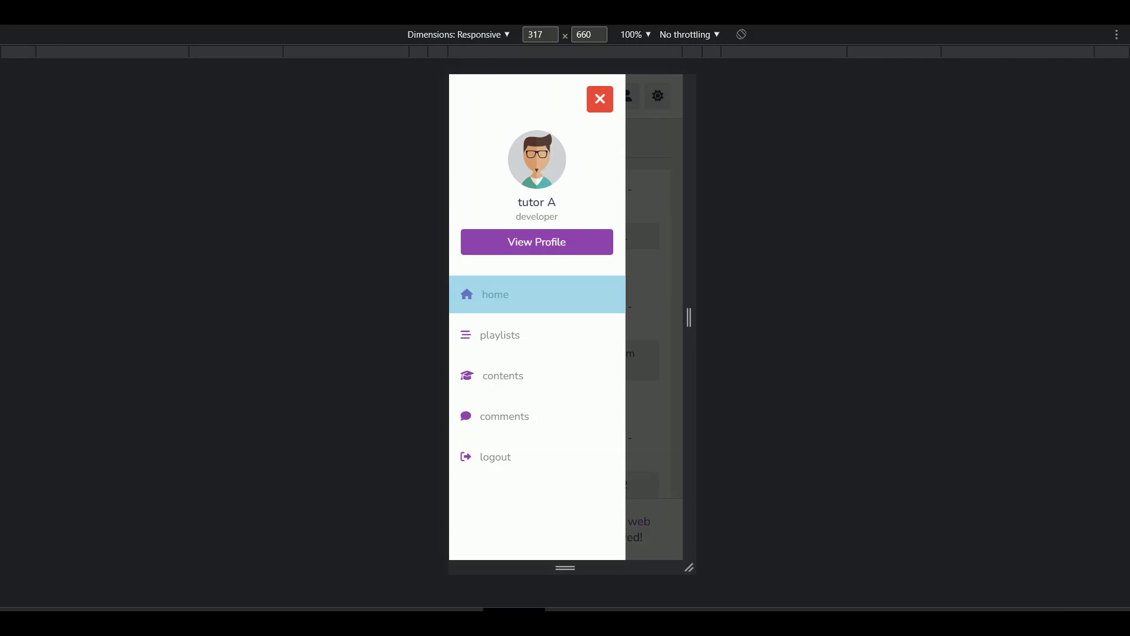
left_click(596, 96)
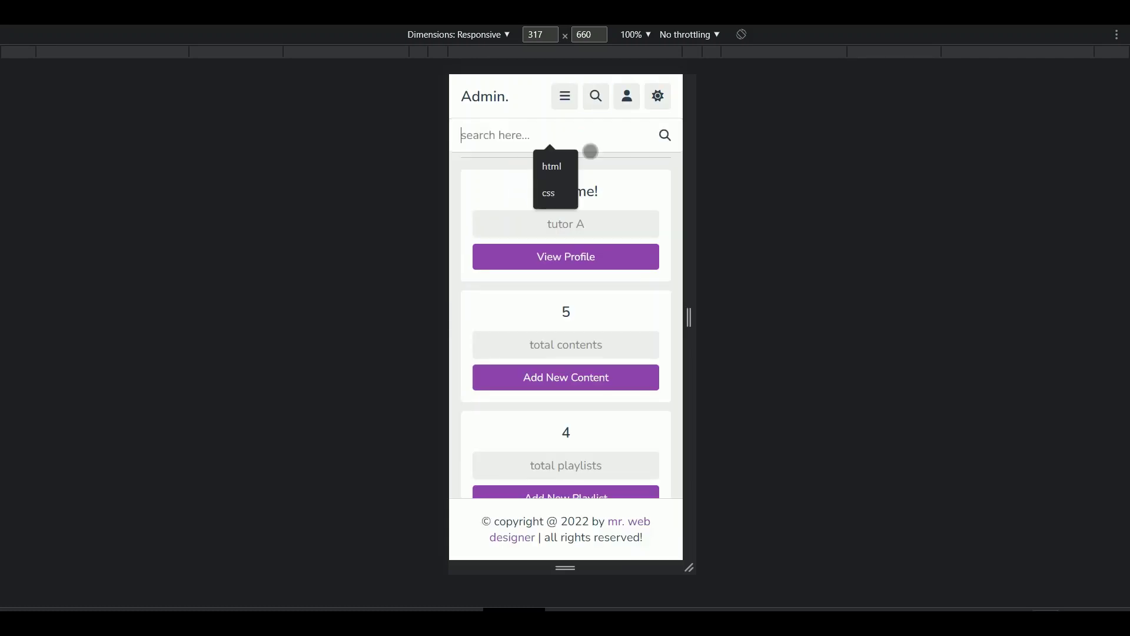
type("html")
left_click(665, 135)
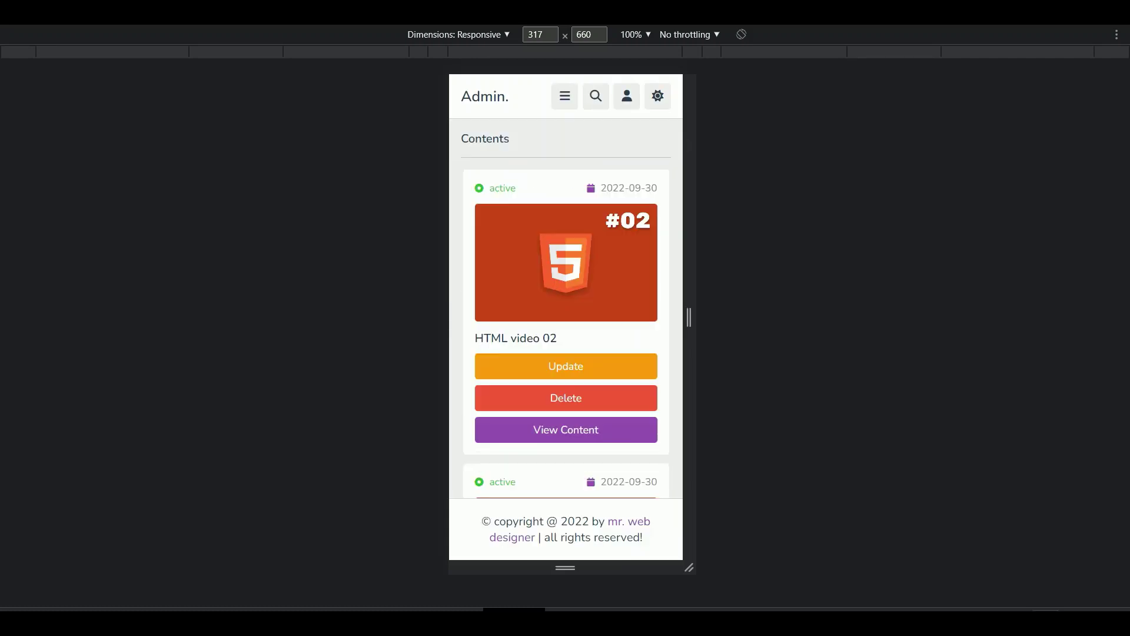
Step: Look through the contents and playlists listed in the search results in the mobile layout
scroll(671, 230, "down", 3)
scroll(671, 230, "up", 3)
scroll(671, 229, "down", 14)
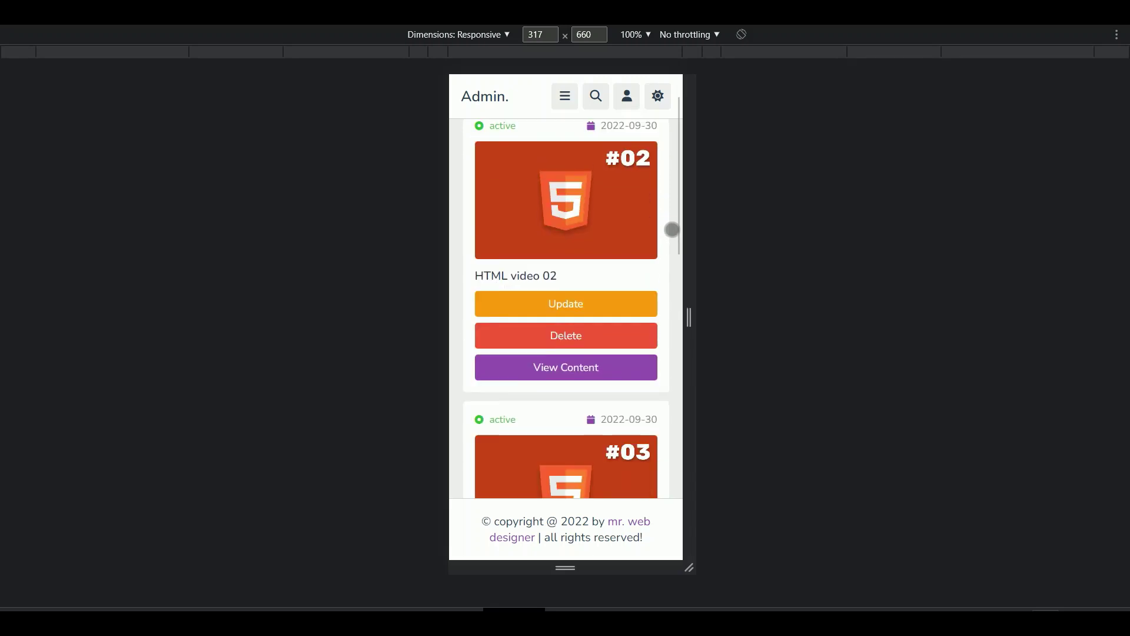
scroll(672, 229, "down", 3)
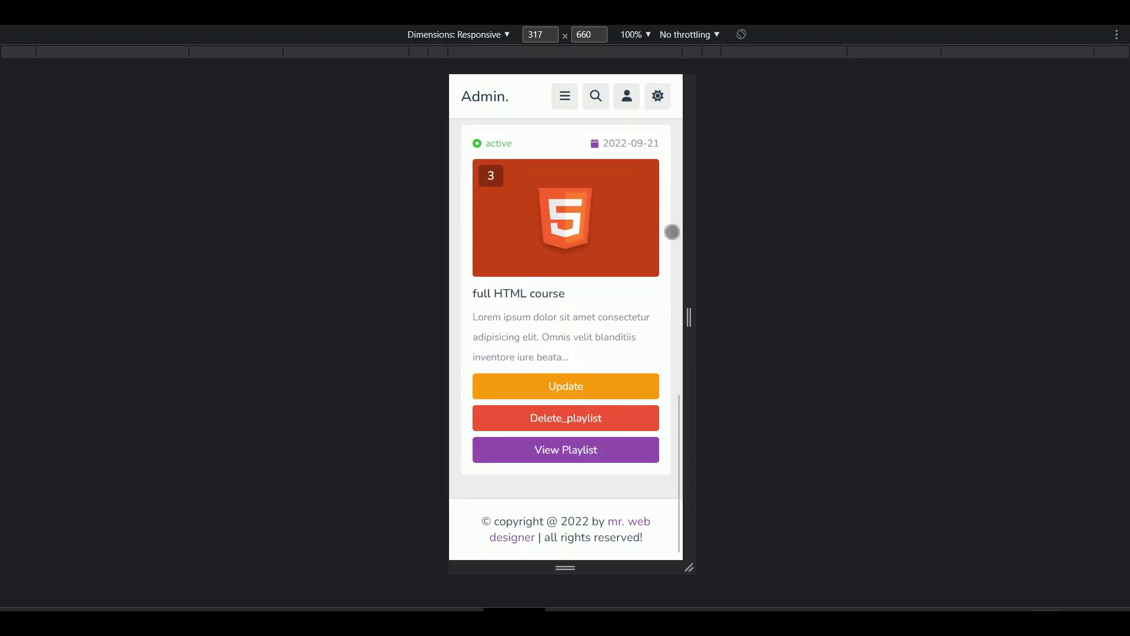
scroll(671, 230, "up", 1)
scroll(671, 231, "down", 1)
scroll(671, 231, "up", 15)
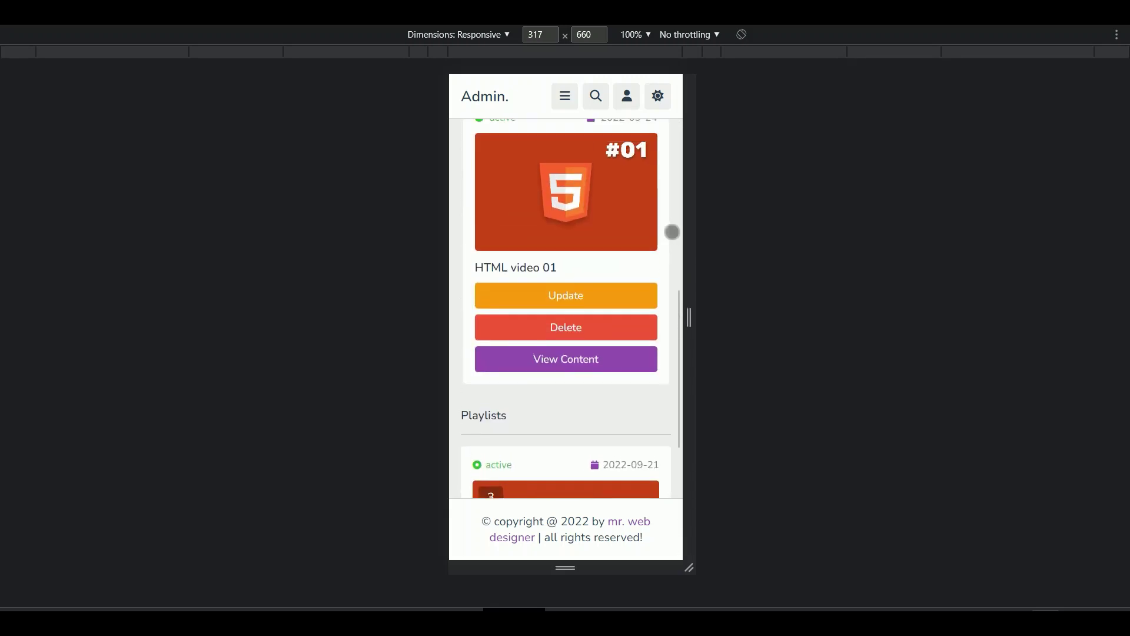
Step: Turn on dark mode, return to the admin dashboard and look through its cards in the mobile layout
left_click(658, 96)
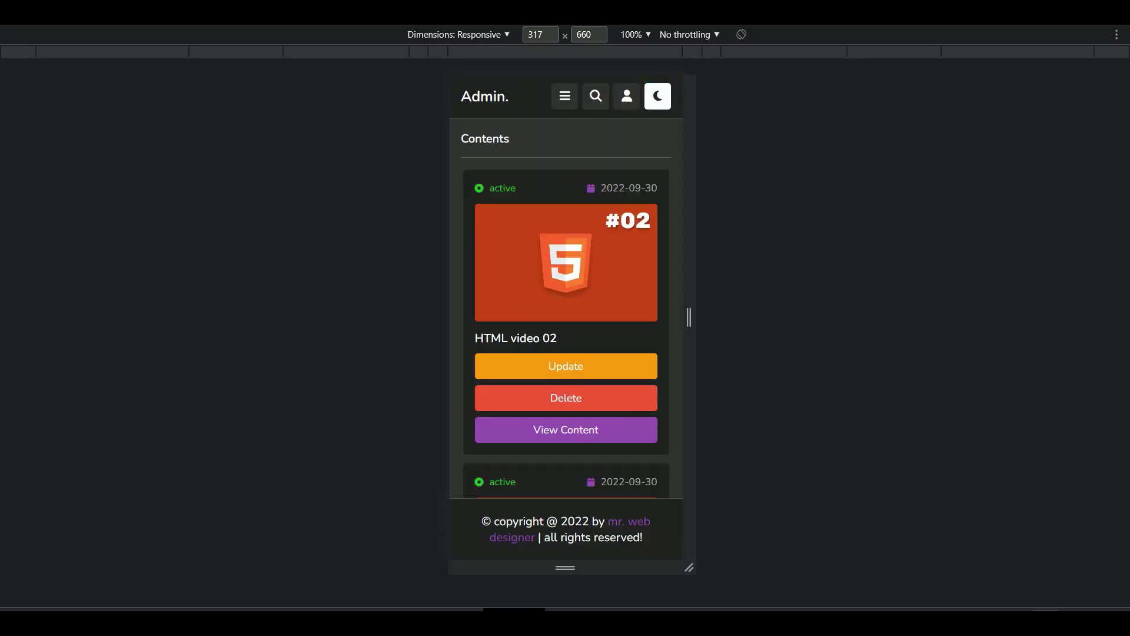
left_click(567, 100)
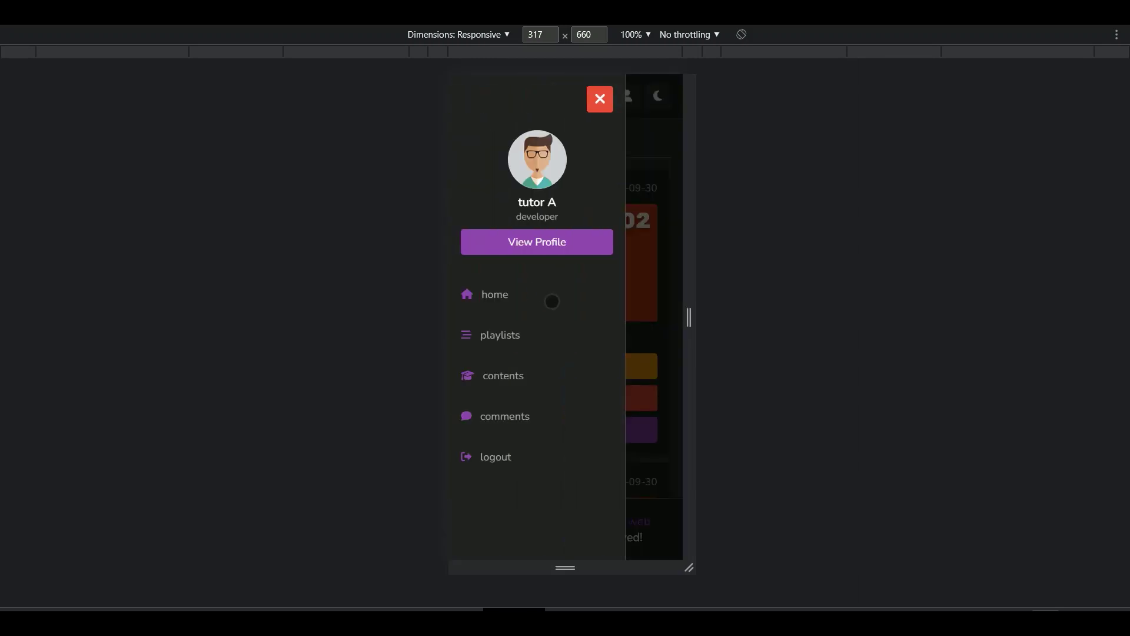
left_click(551, 301)
scroll(628, 282, "down", 8)
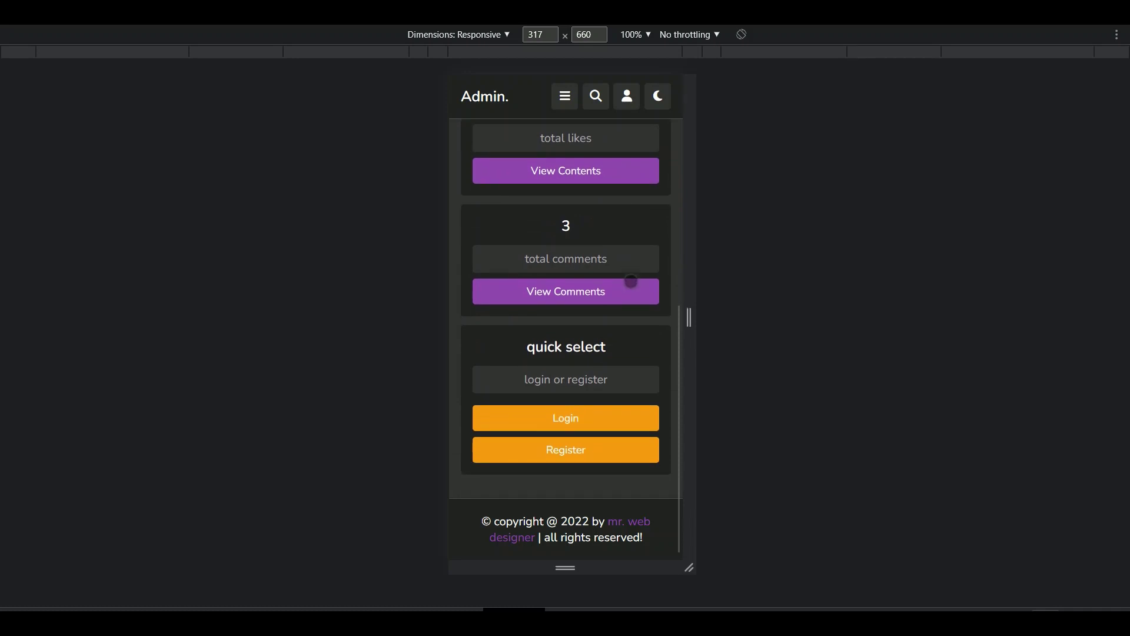
scroll(628, 283, "up", 8)
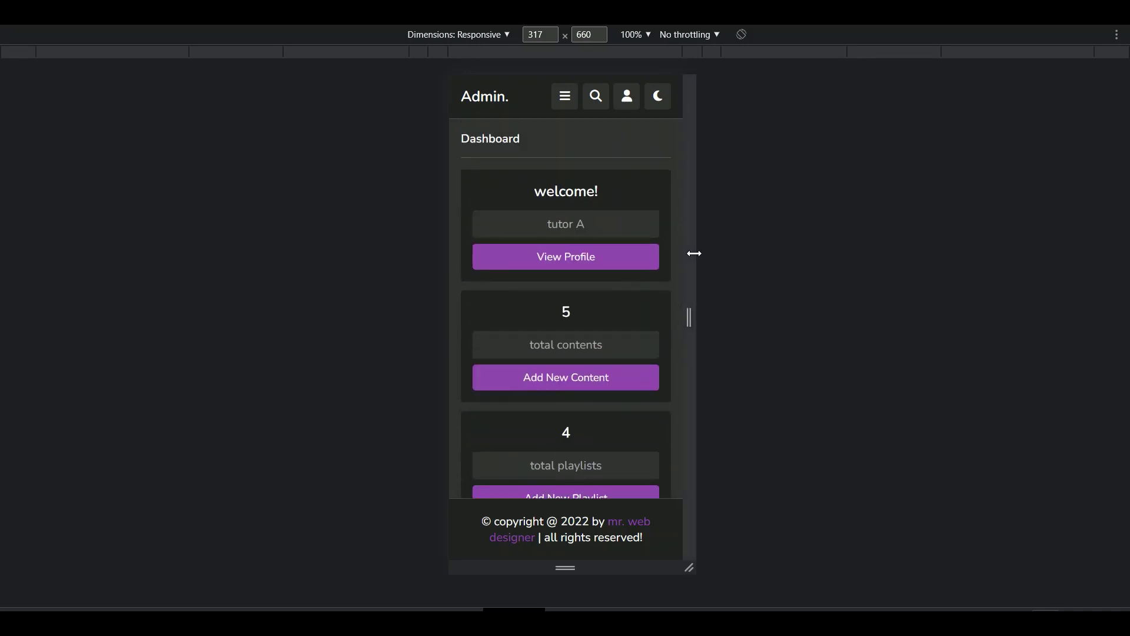
Step: Widen the responsive viewport to 1496, leave device emulation and switch the dashboard back to light mode
left_click_drag(694, 253, 1126, 280)
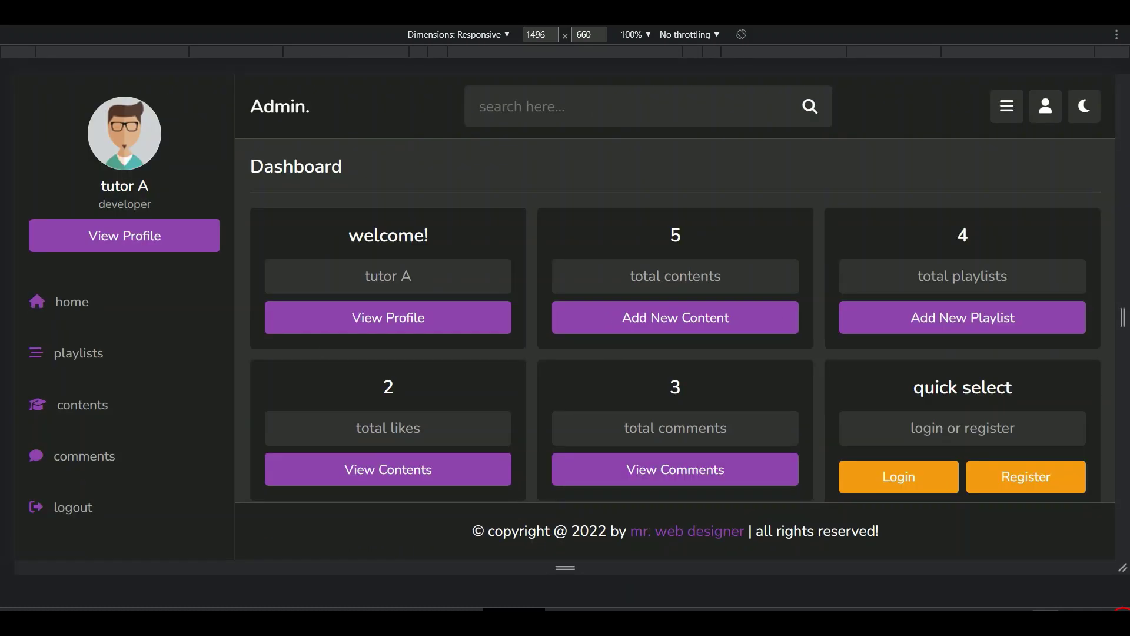
key("ctrl+shift+m")
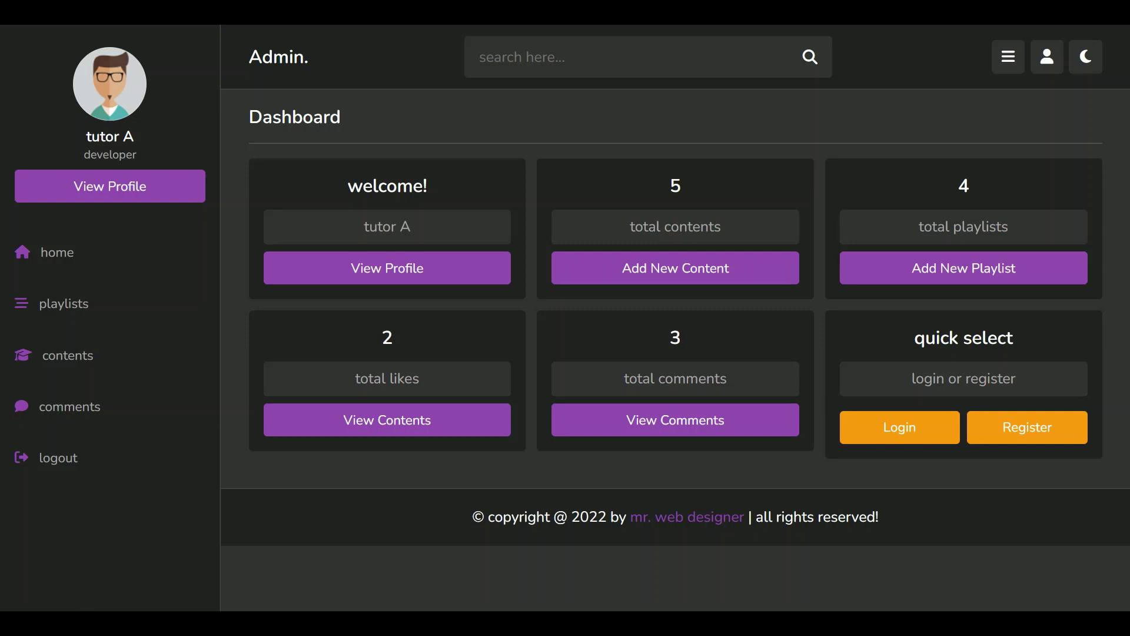
left_click(1088, 66)
Step: Log out of the tutor account through the profile box and confirm the logout
left_click(1051, 65)
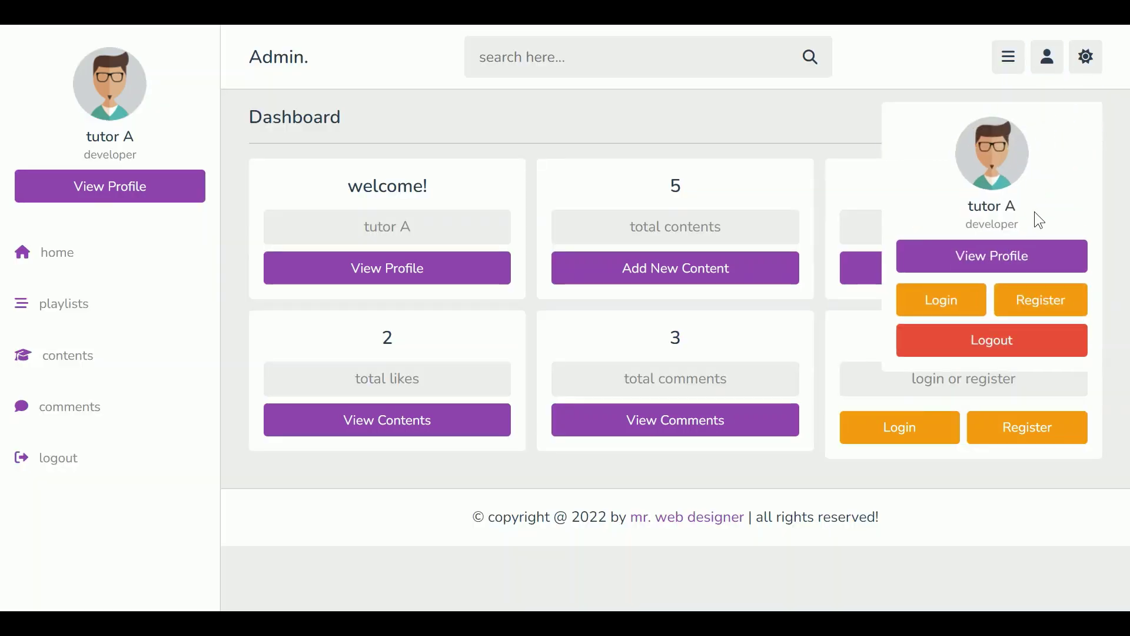
left_click(1036, 347)
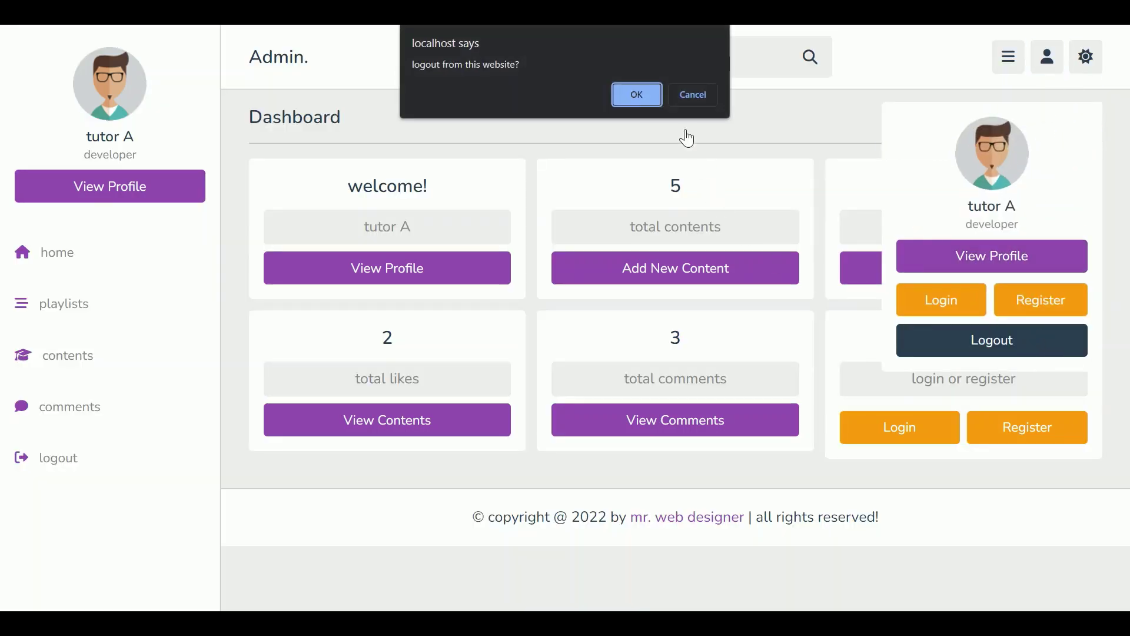
left_click(642, 96)
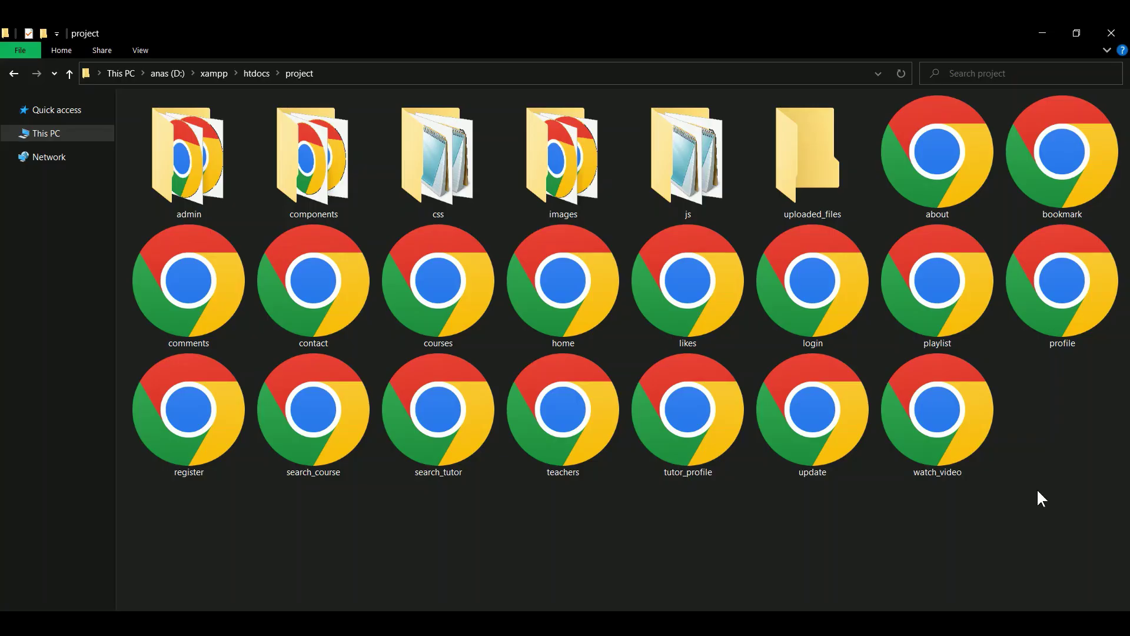
Step: In File Explorer, look over the files of the project folder and its admin subfolder, and return to the project folder
left_click_drag(1094, 470, 178, 182)
left_click(377, 351)
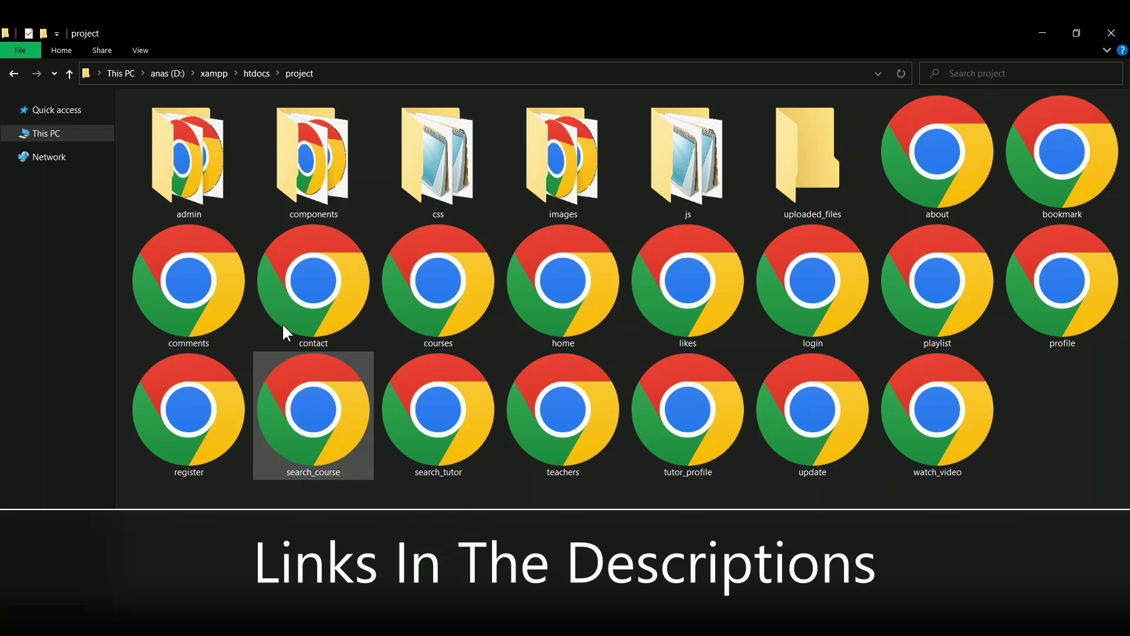
double_click(200, 165)
left_click_drag(1062, 351, 224, 176)
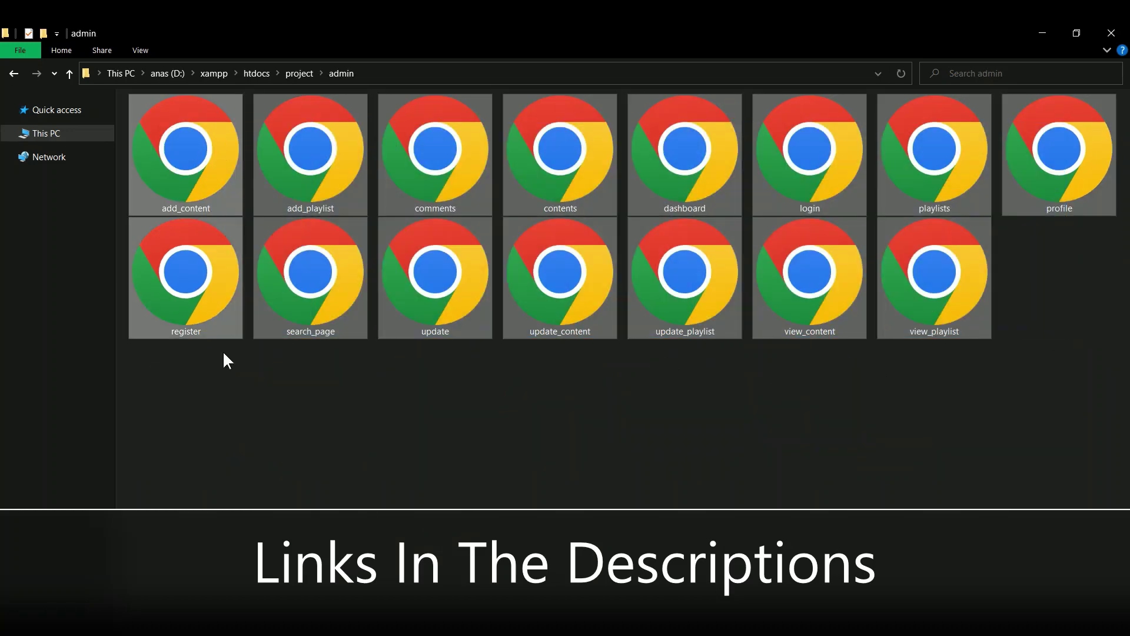
left_click(227, 361)
left_click(69, 73)
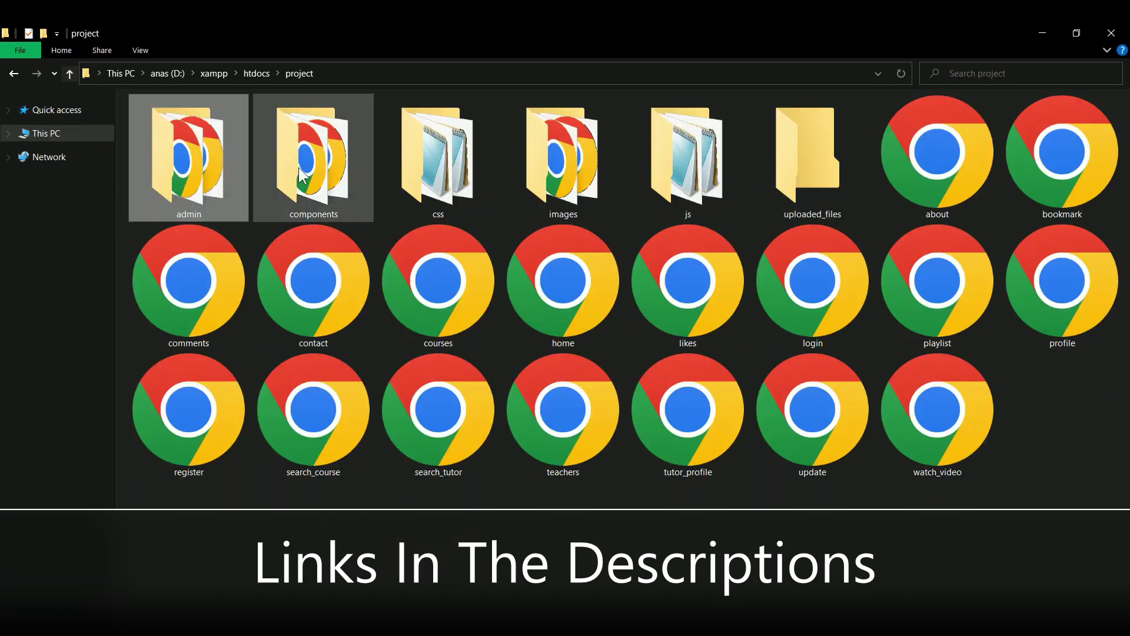
Step: Look over the files in the components and css folders and return to the project folder
double_click(338, 171)
left_click_drag(900, 304, 201, 257)
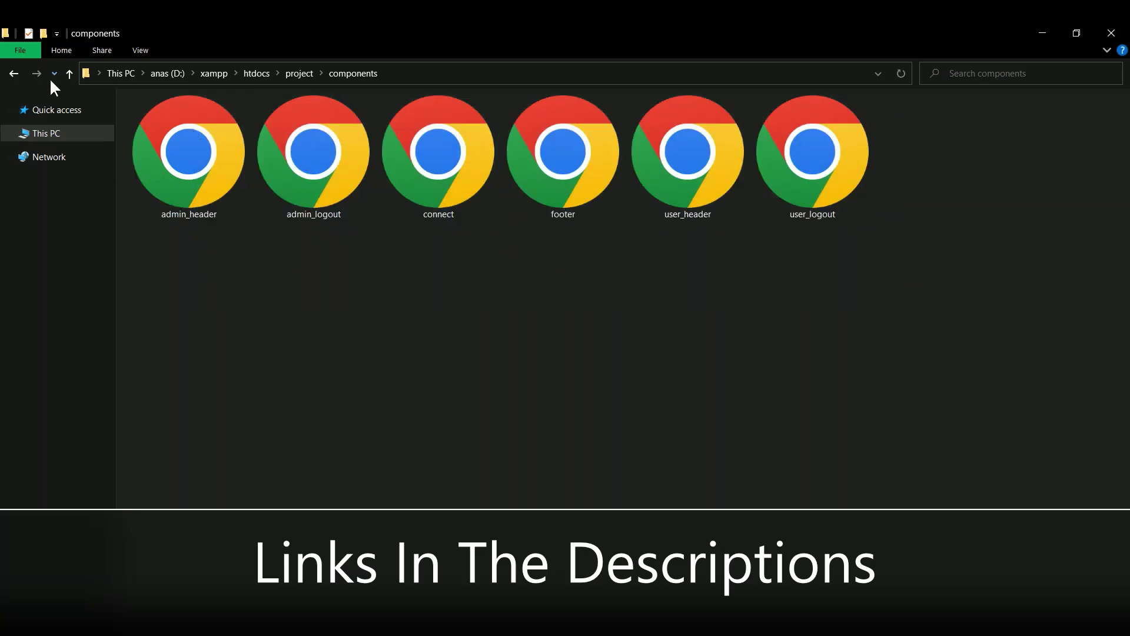
left_click(69, 74)
double_click(450, 179)
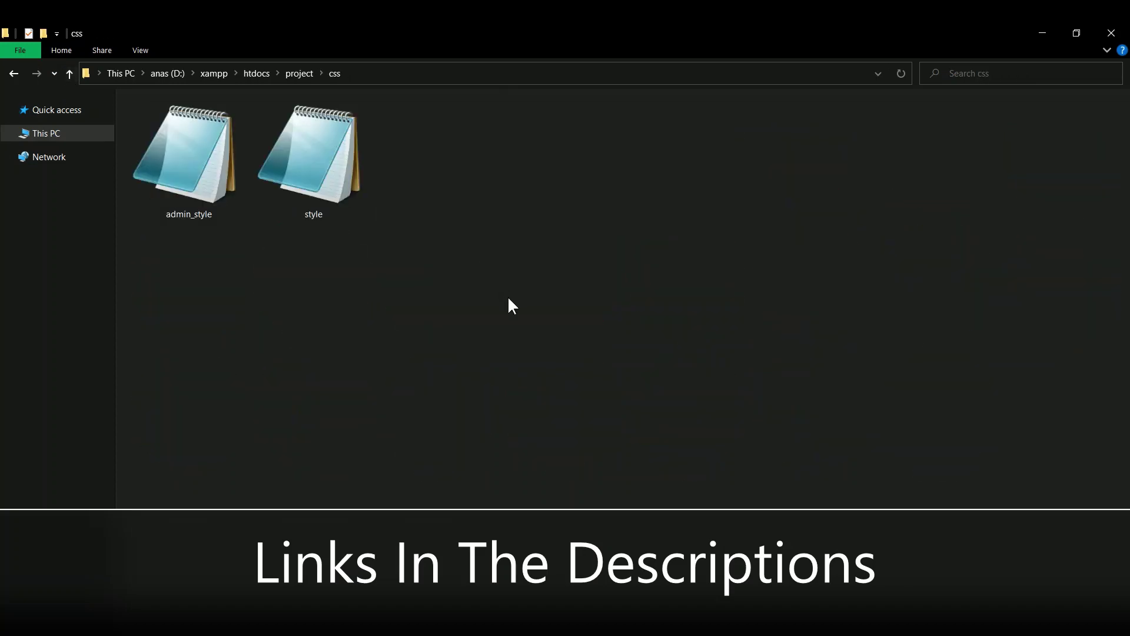
left_click(70, 73)
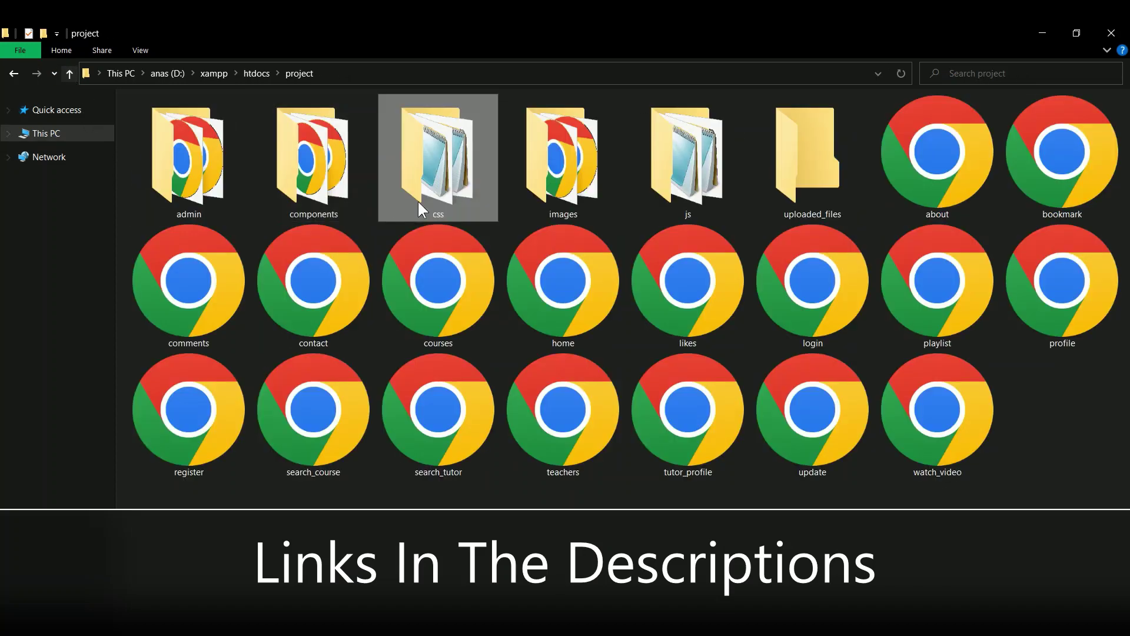
Step: Look over the files in the images folder and return to the project folder
double_click(540, 171)
left_click_drag(900, 233, 183, 271)
left_click(67, 76)
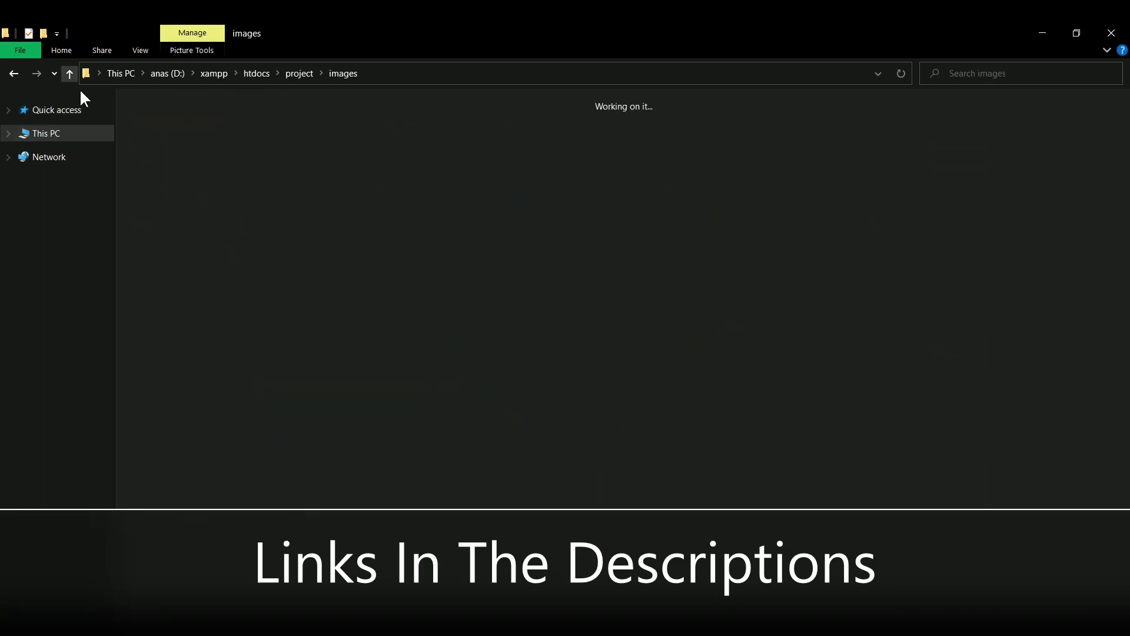
Step: Look over the script files in the js folder and select every item in the project folder
left_click(685, 183)
double_click(685, 184)
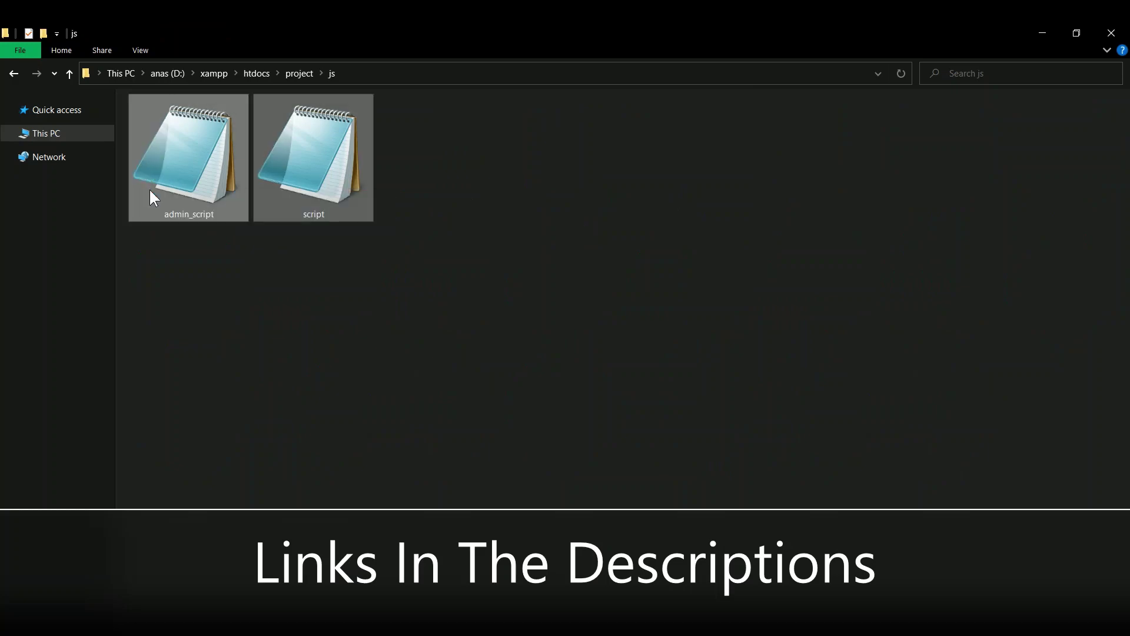
left_click(68, 74)
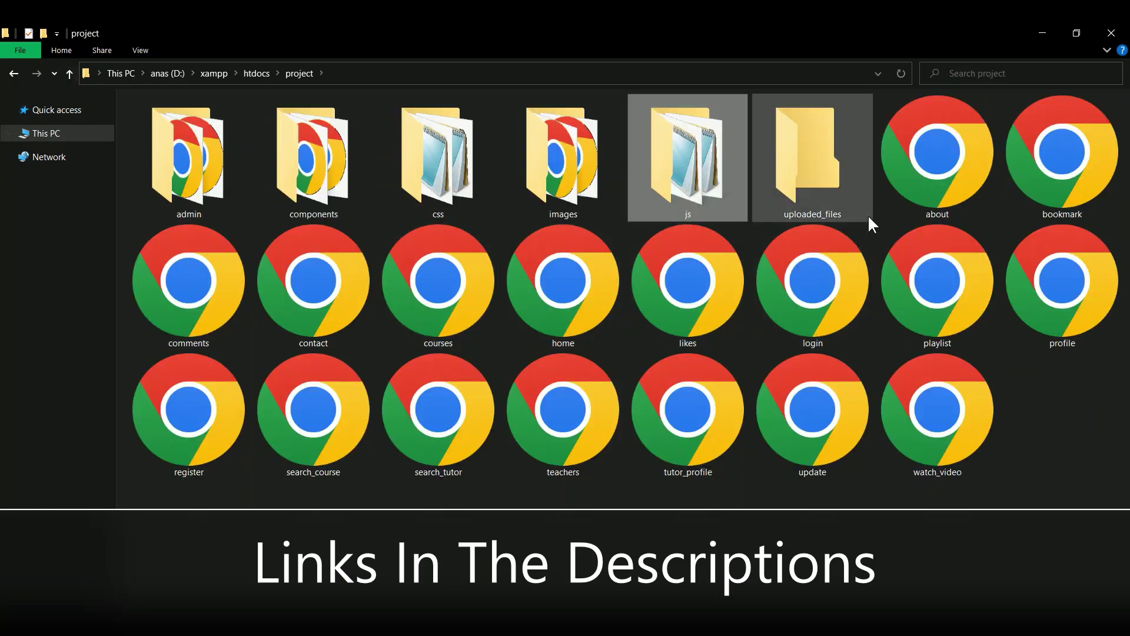
left_click_drag(1085, 409, 169, 157)
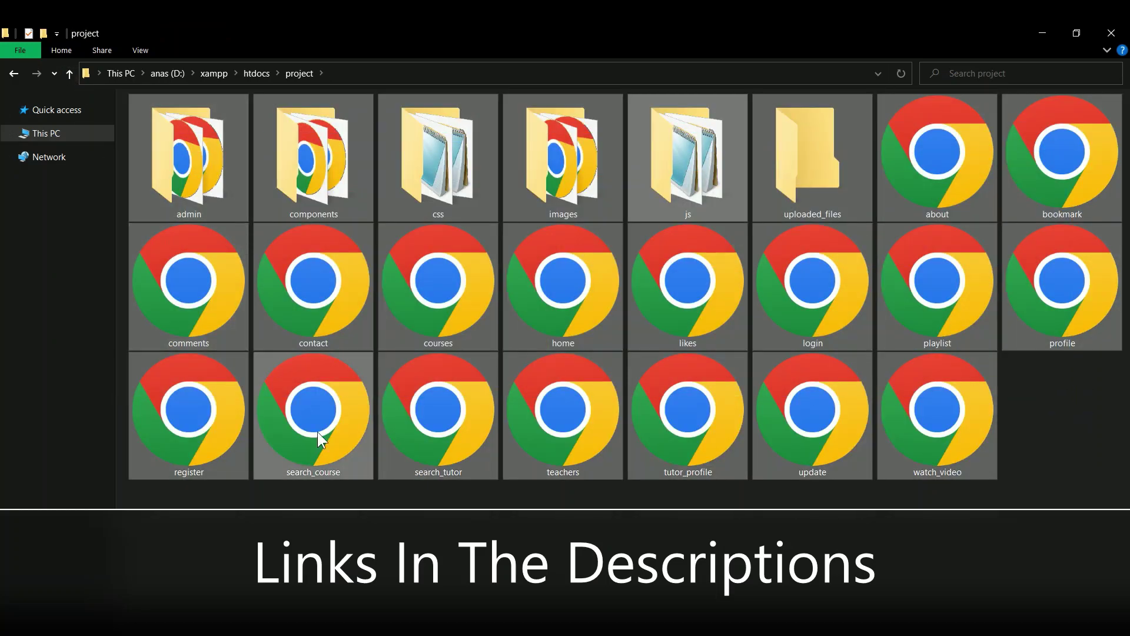